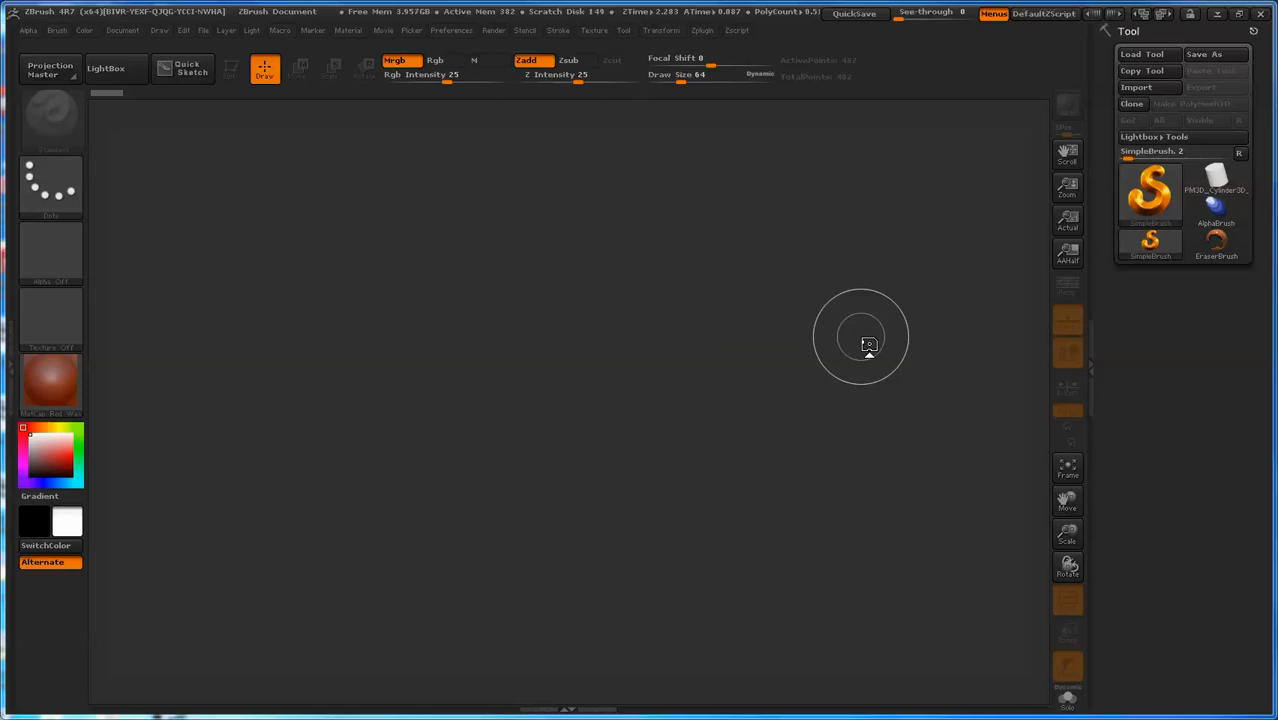
- Draw a Cylinder3D on the canvas, enable Edit mode, and convert the cylinder to a PolyMesh3D with its polyframe shown
click(1150, 190)
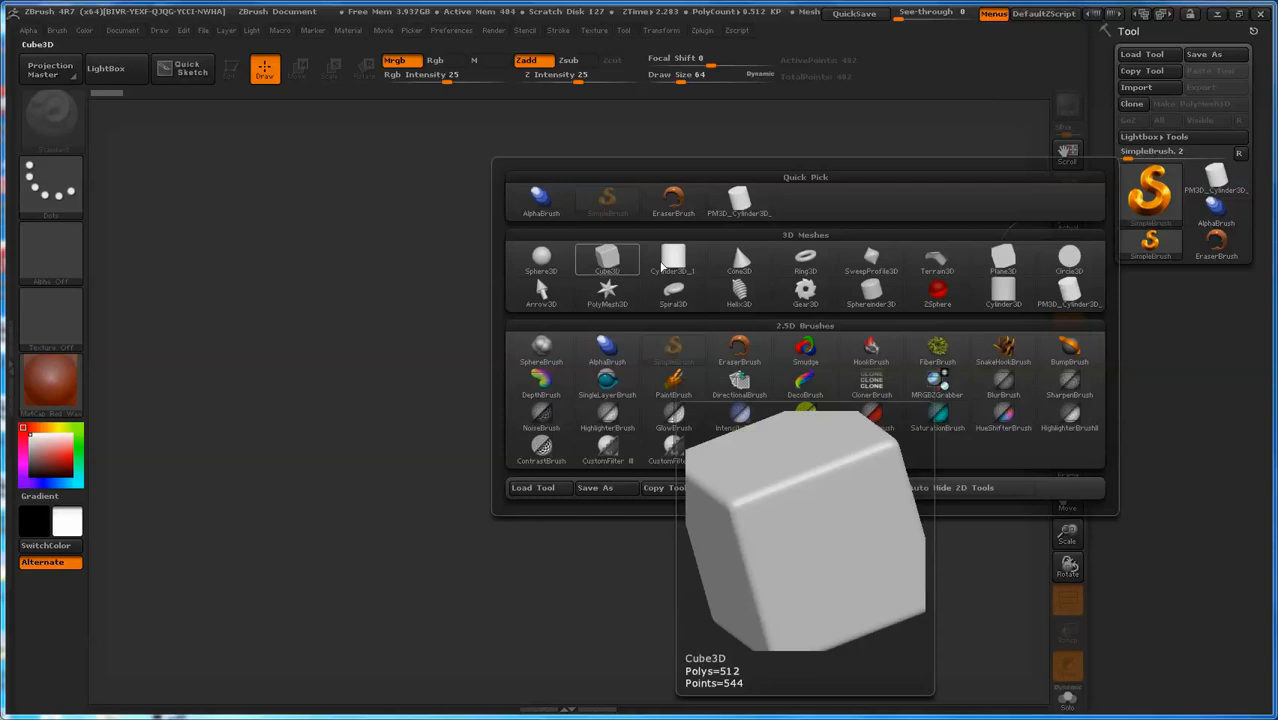
click(680, 262)
drag(555, 355, 563, 532)
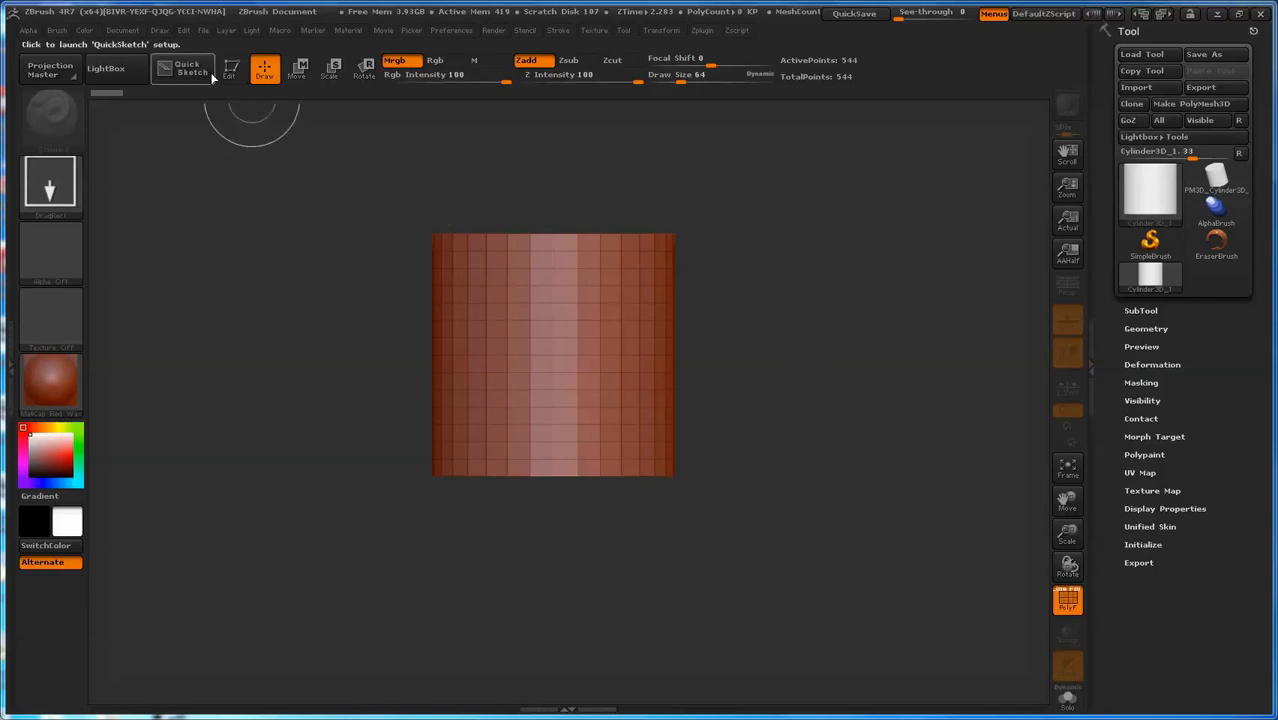
click(231, 72)
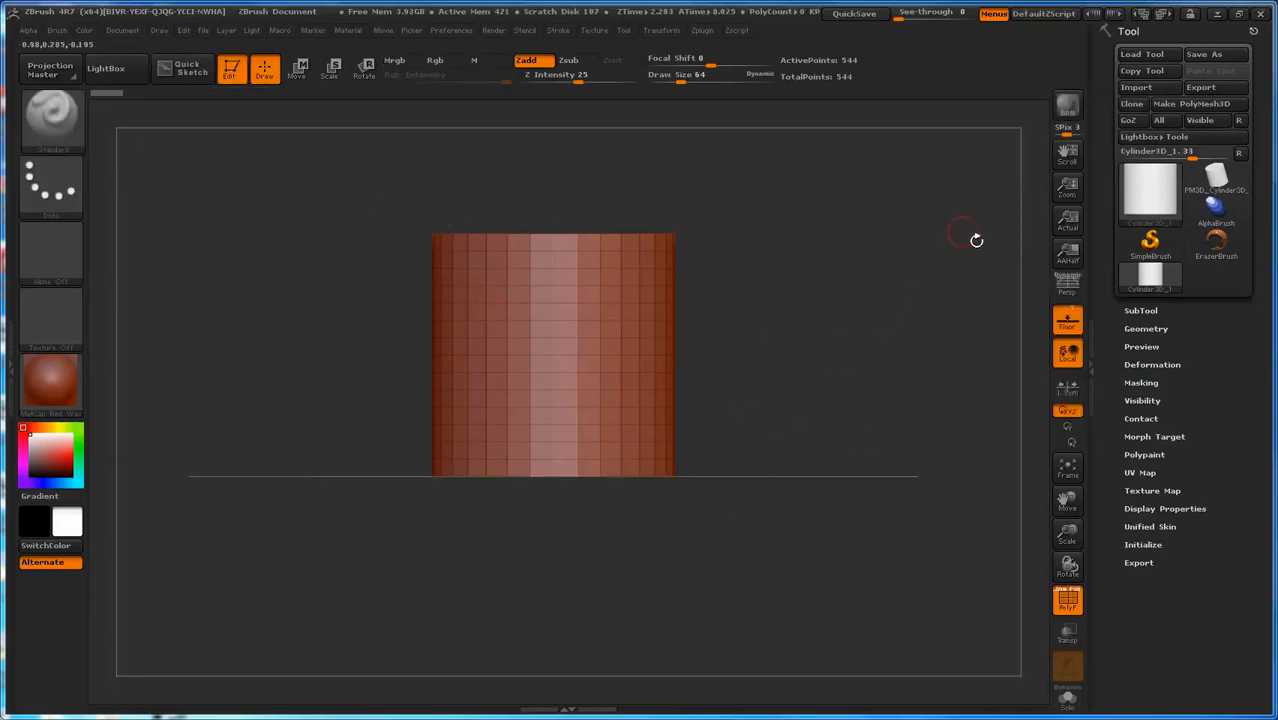
click(1201, 103)
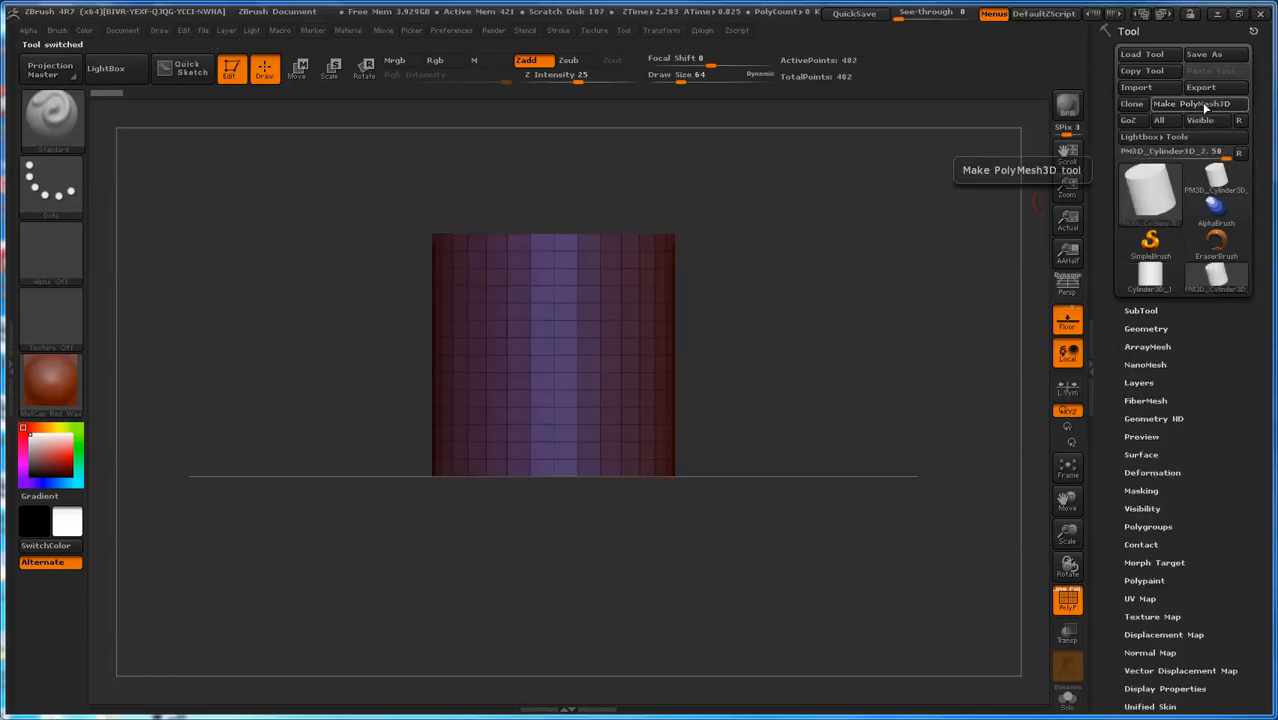
click(1069, 604)
click(1069, 604)
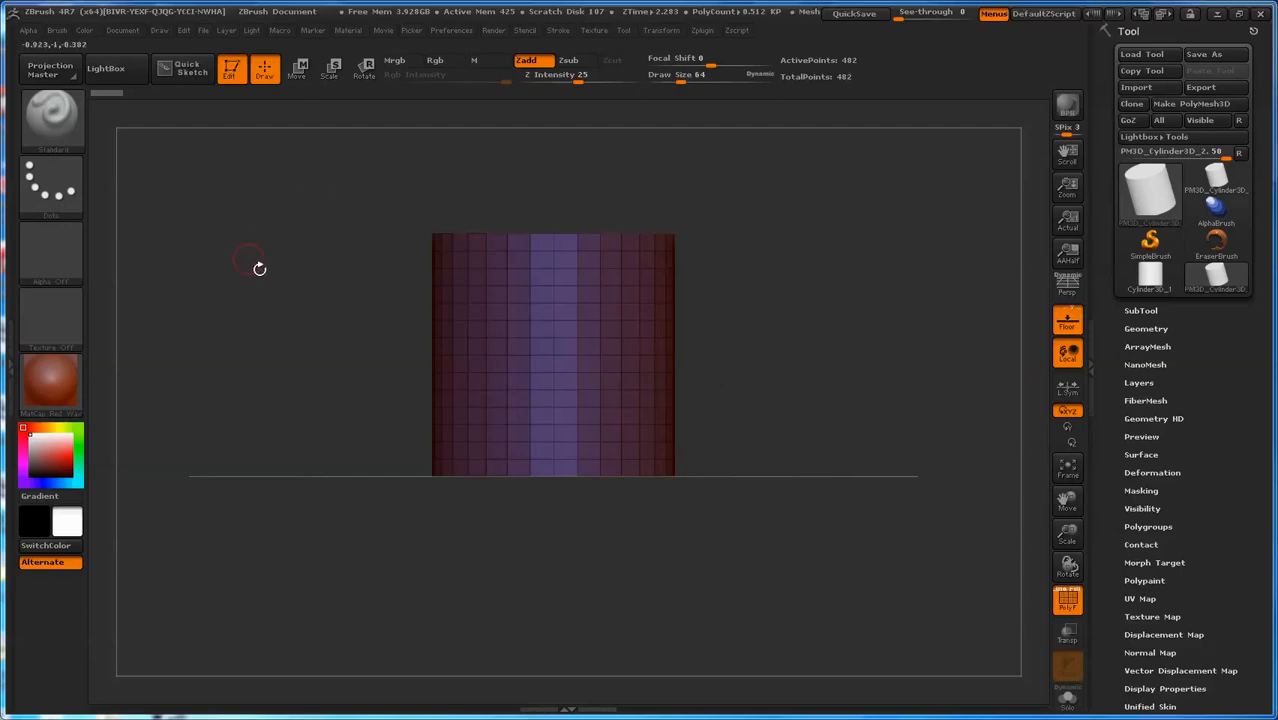
- Open the tray beside the canvas and dock the Draw palette in it
click(10, 352)
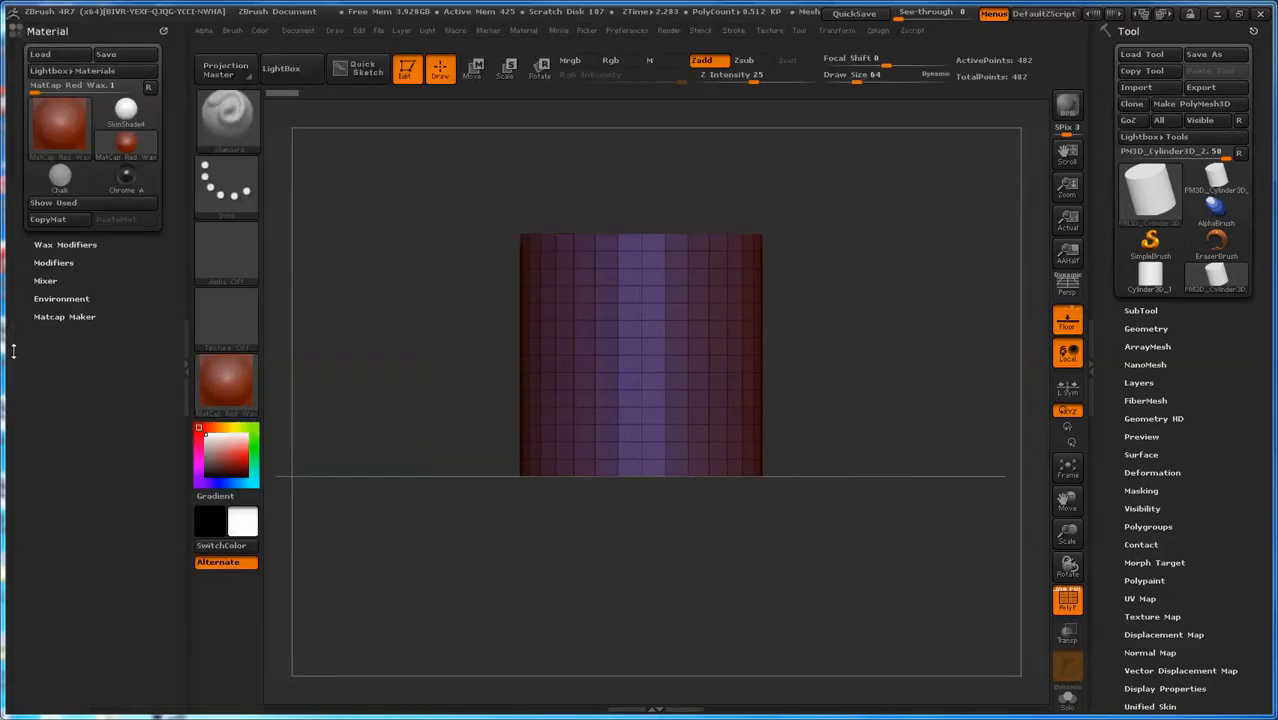
click(335, 32)
mouse_move(309, 123)
mouse_down()
mouse_move(86, 371)
mouse_move(40, 388)
mouse_up()
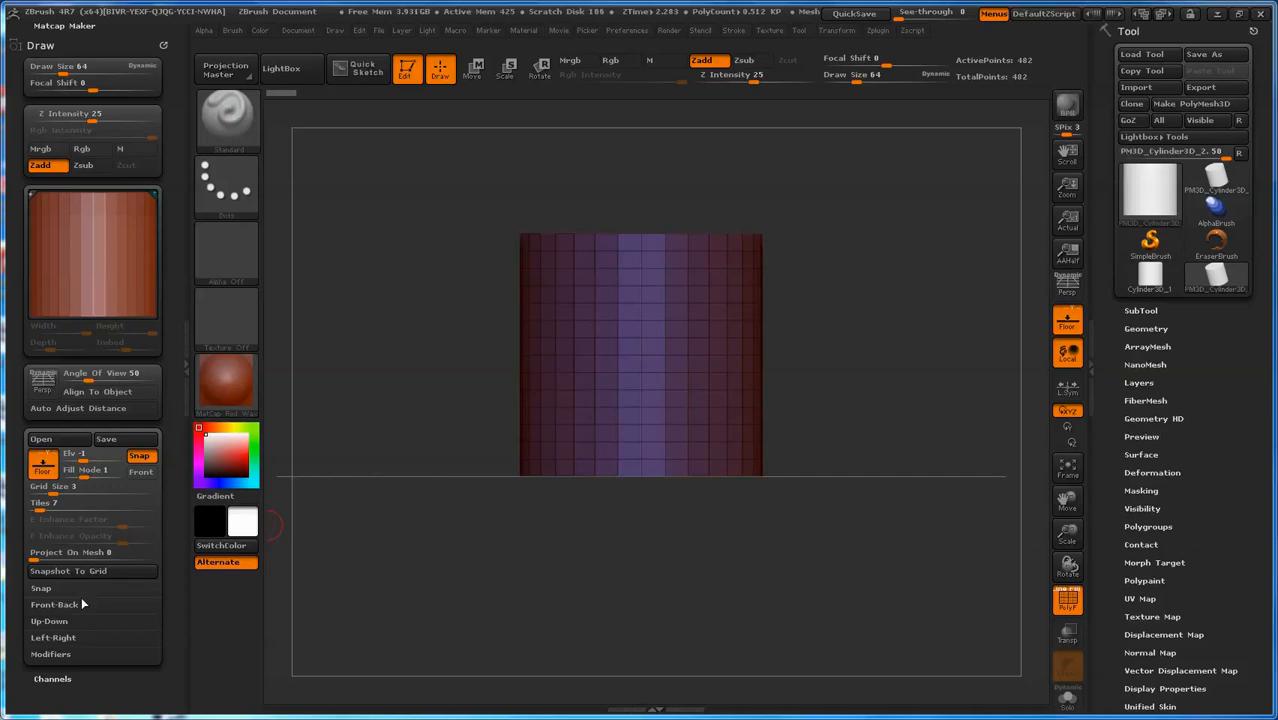
- Disable the shared-map One option for the Front-Back grid and import Front.jpg as its Map1
click(44, 608)
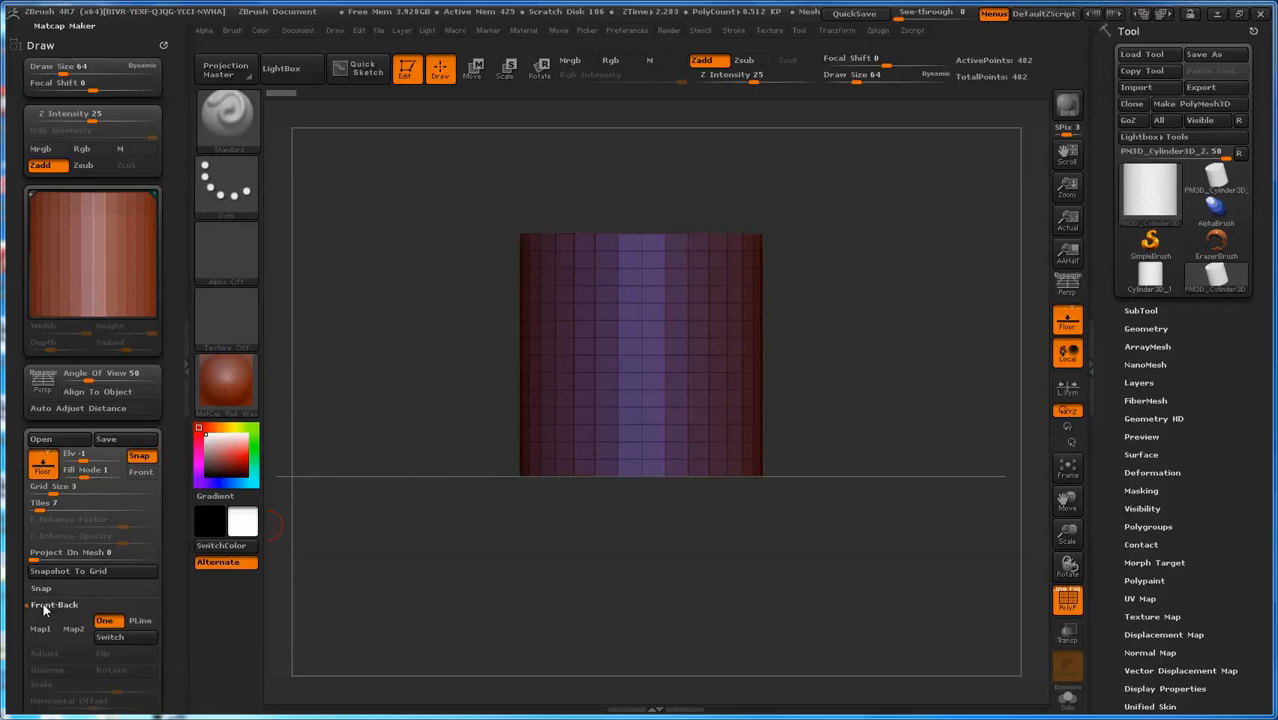
click(108, 621)
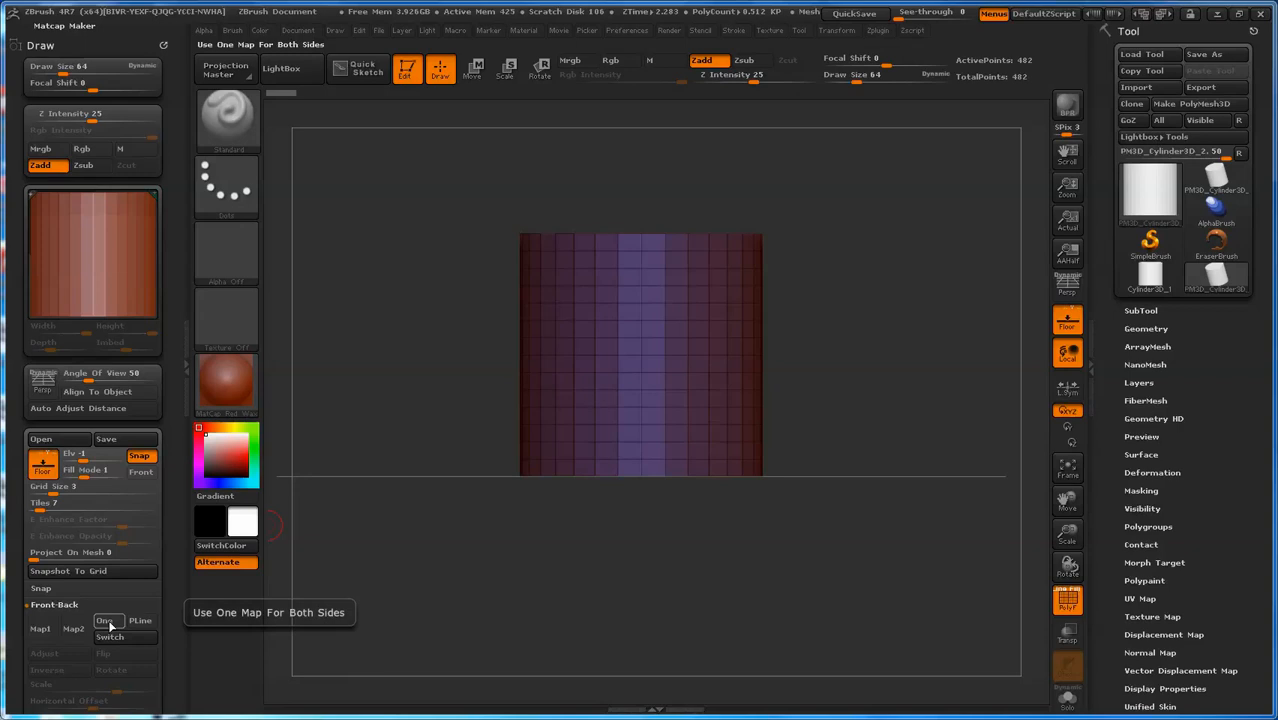
click(44, 634)
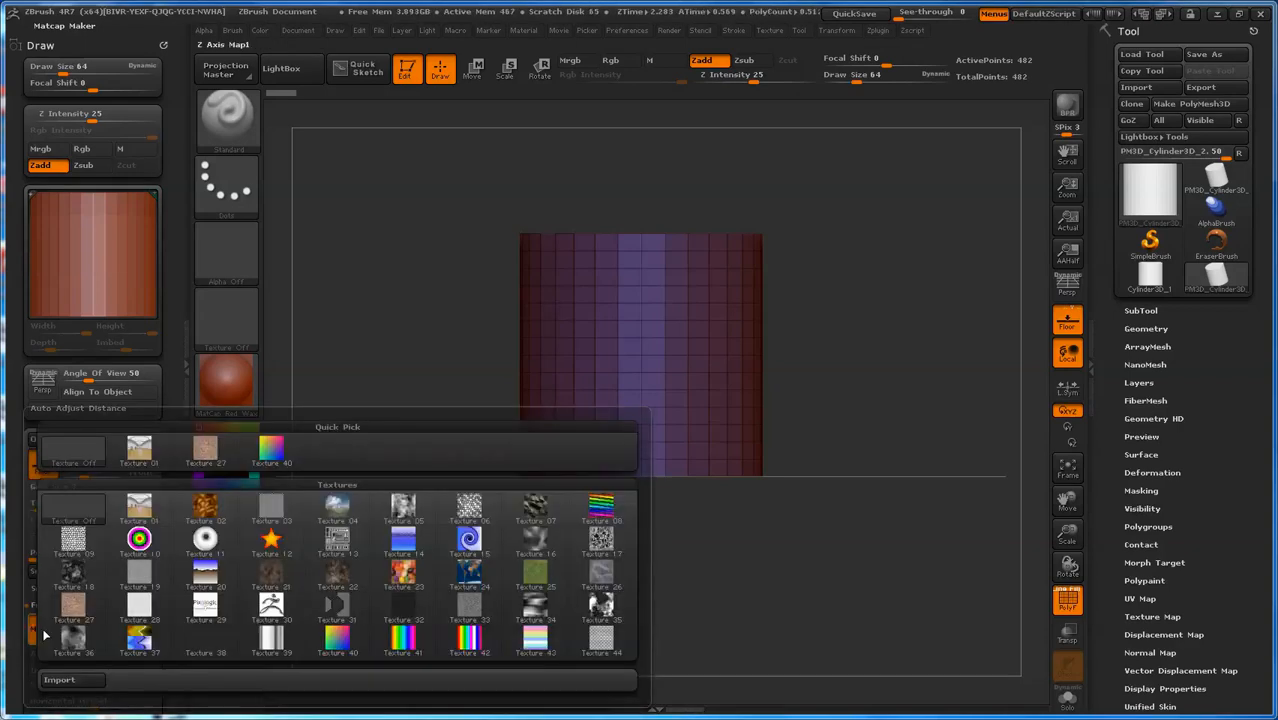
mouse_move(289, 614)
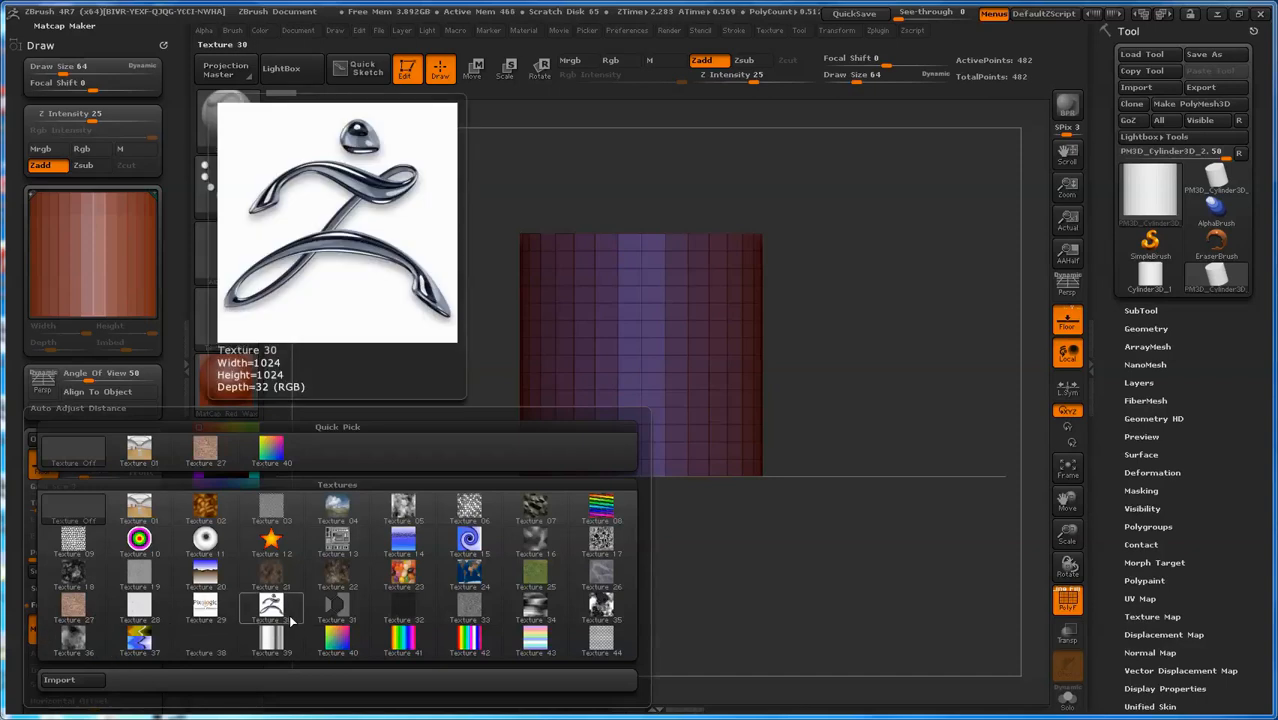
mouse_move(250, 655)
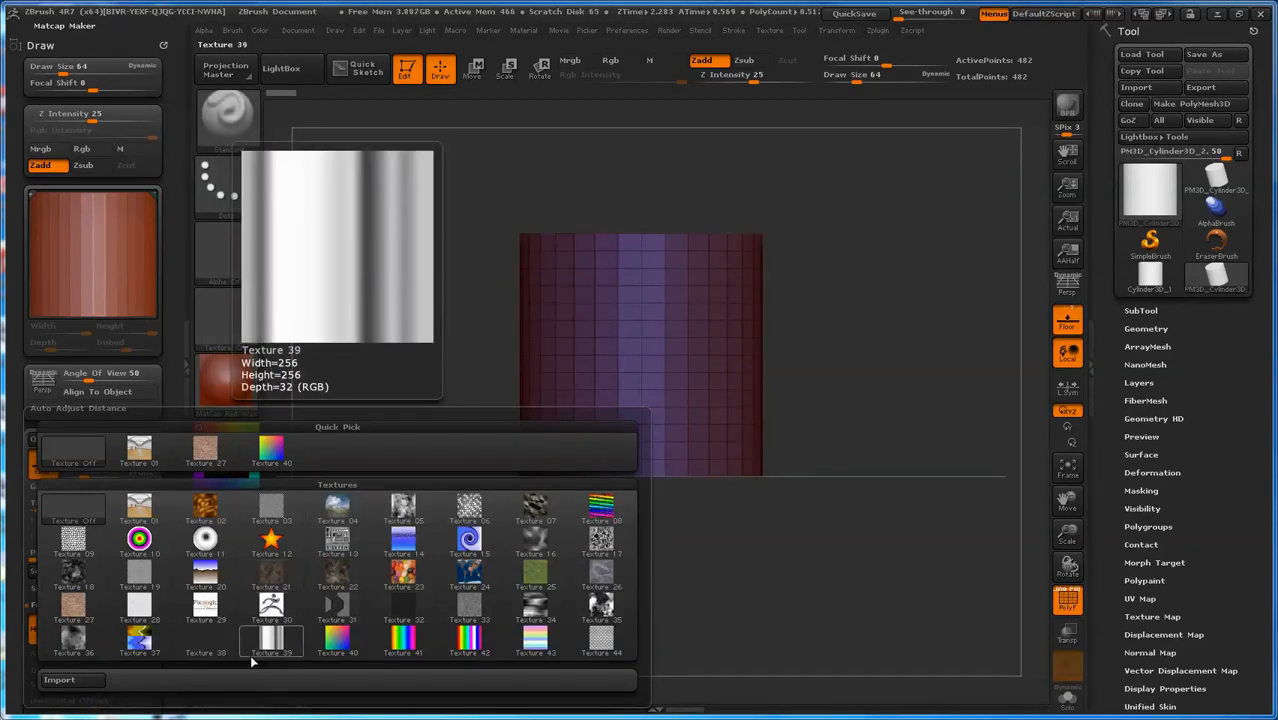
click(89, 683)
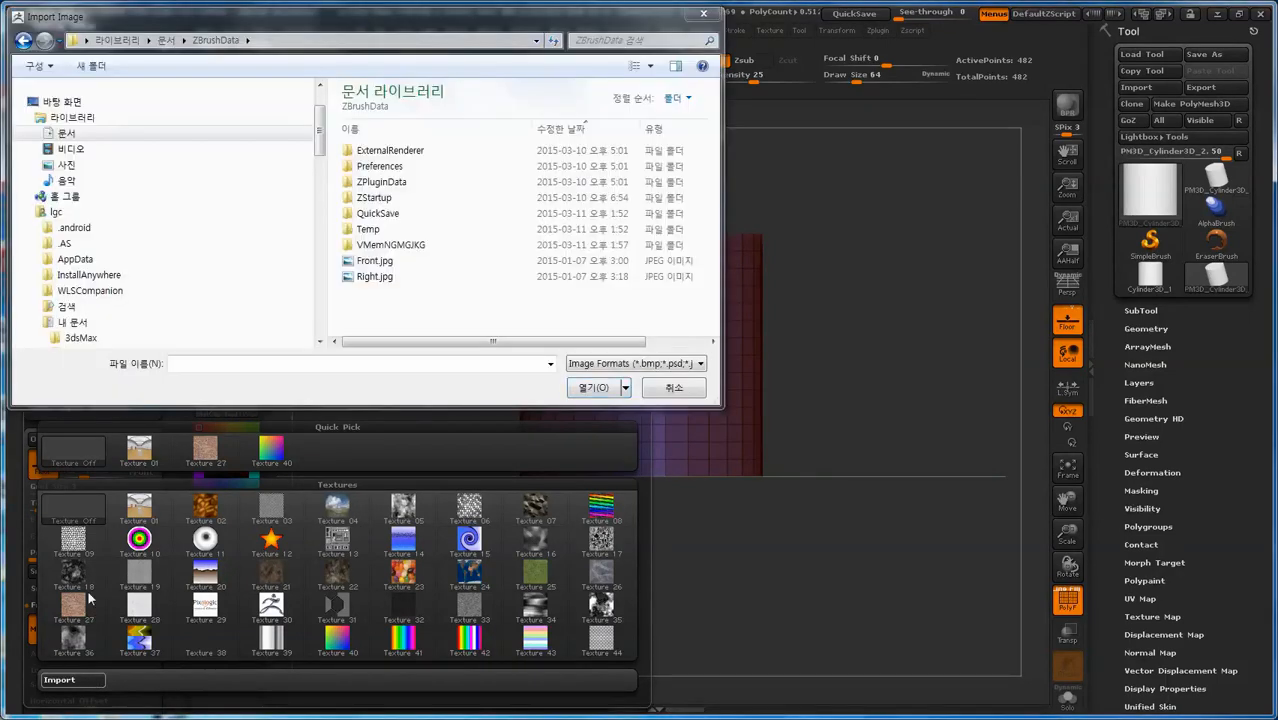
click(362, 262)
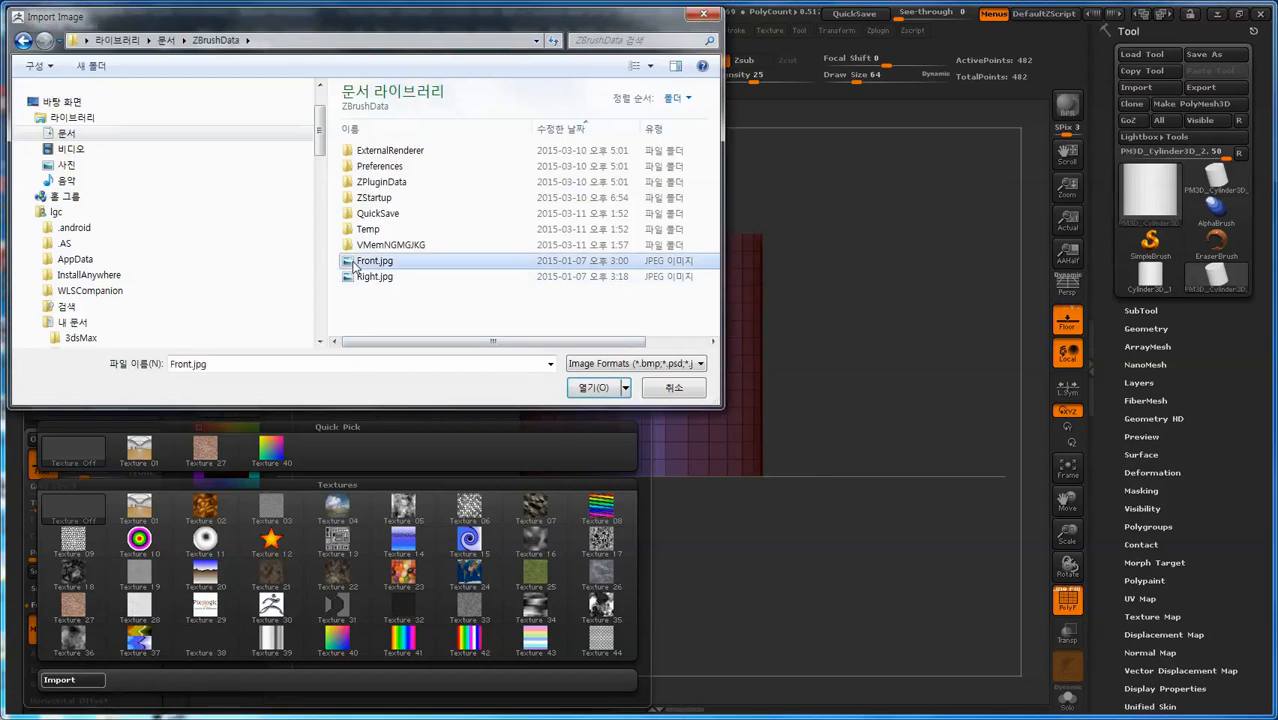
click(591, 388)
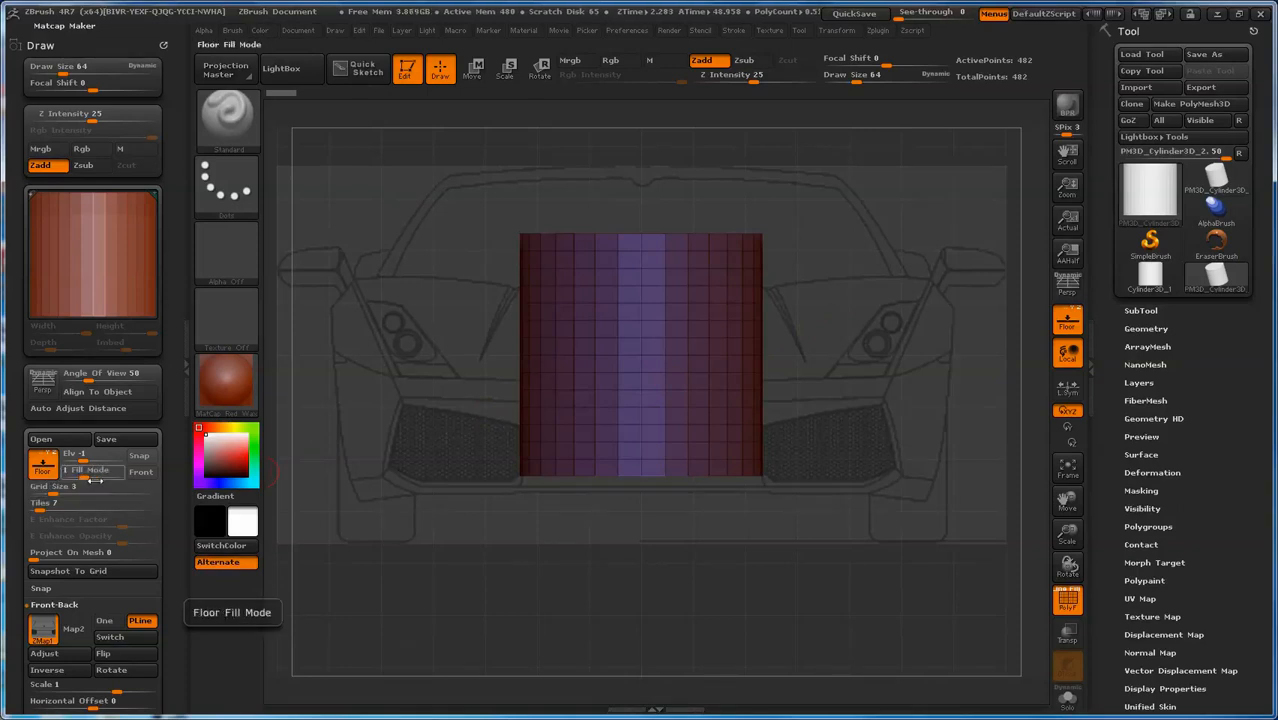
- Try floor Fill Modes 0 and 2 on the front reference, and settle on Fill Mode 3
drag(95, 480, 66, 480)
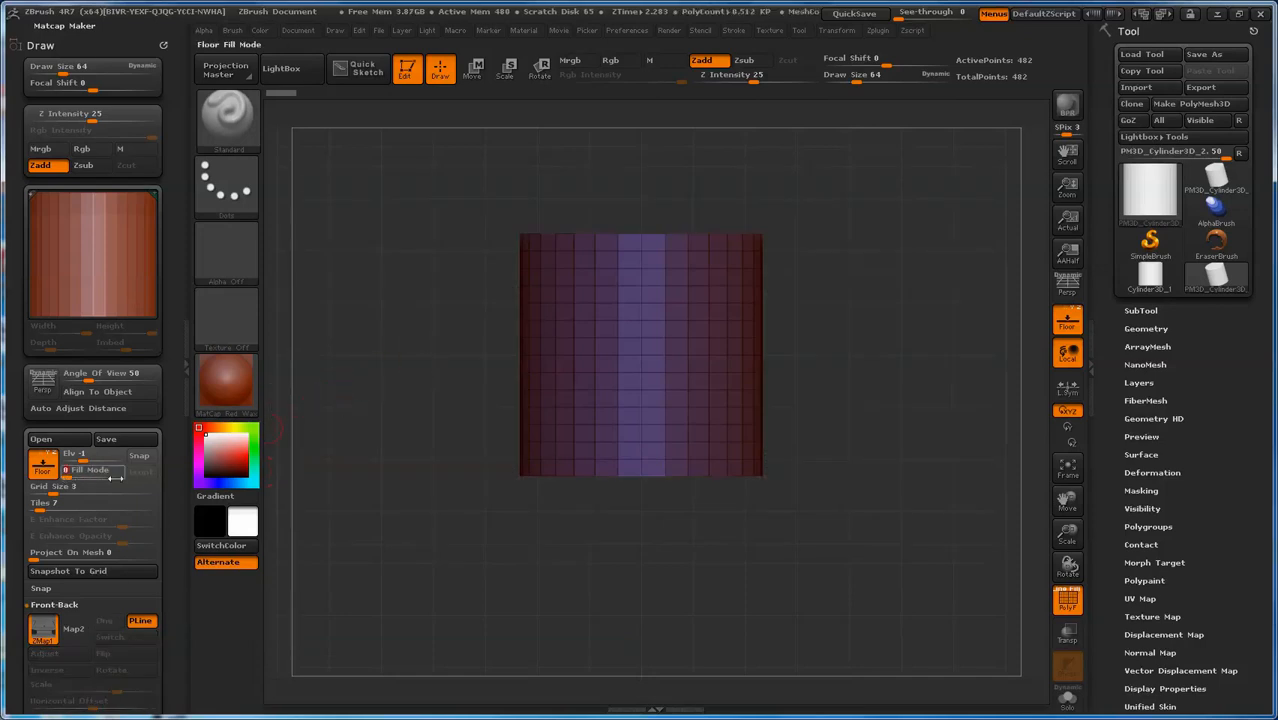
drag(78, 480, 107, 483)
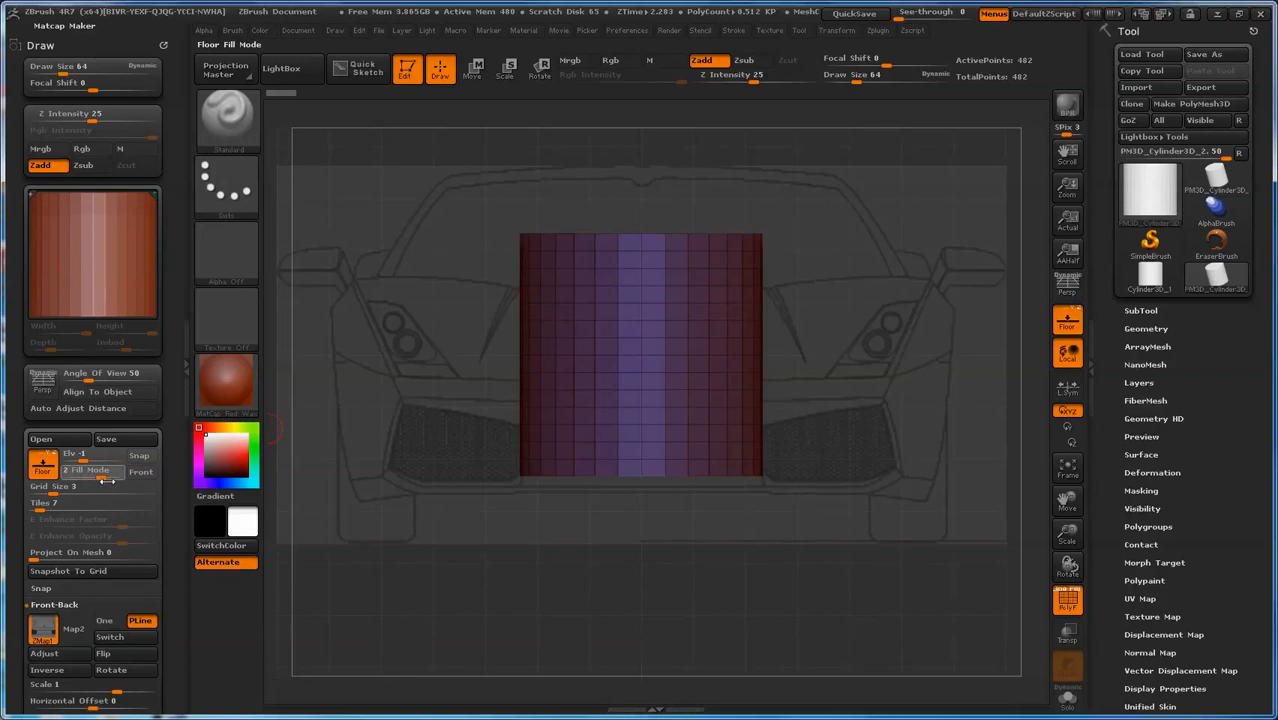
click(107, 481)
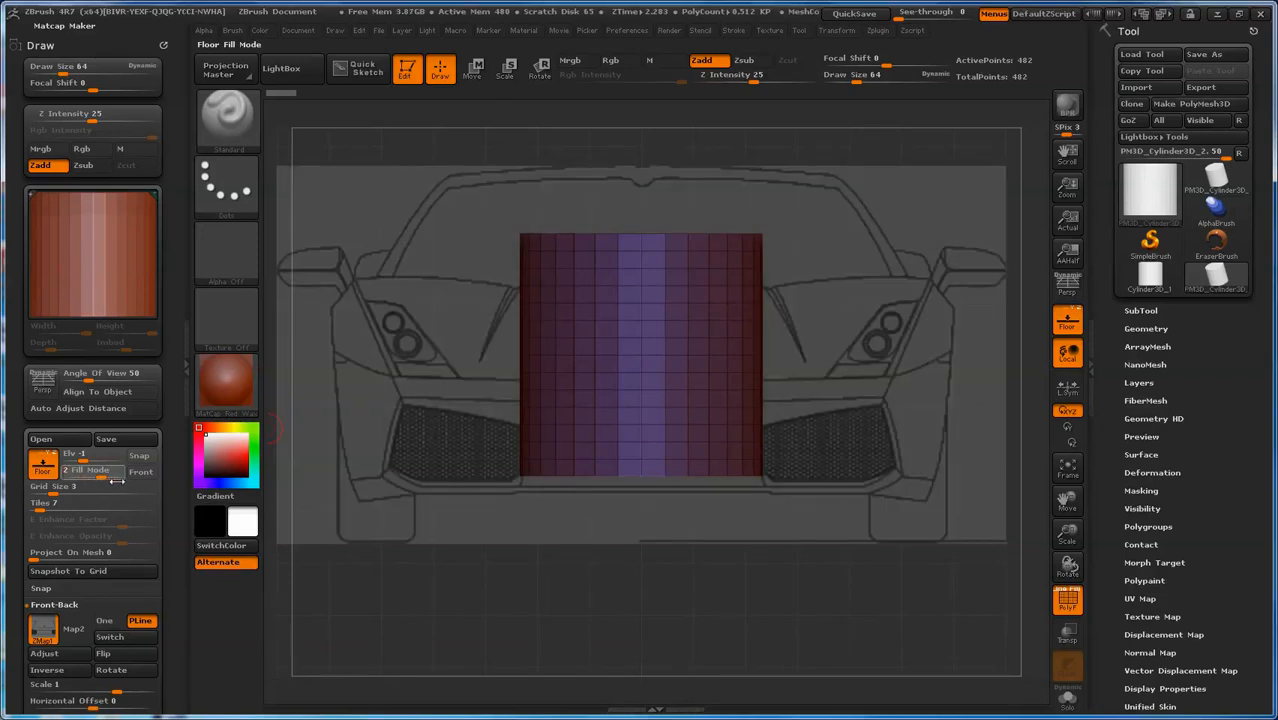
click(125, 480)
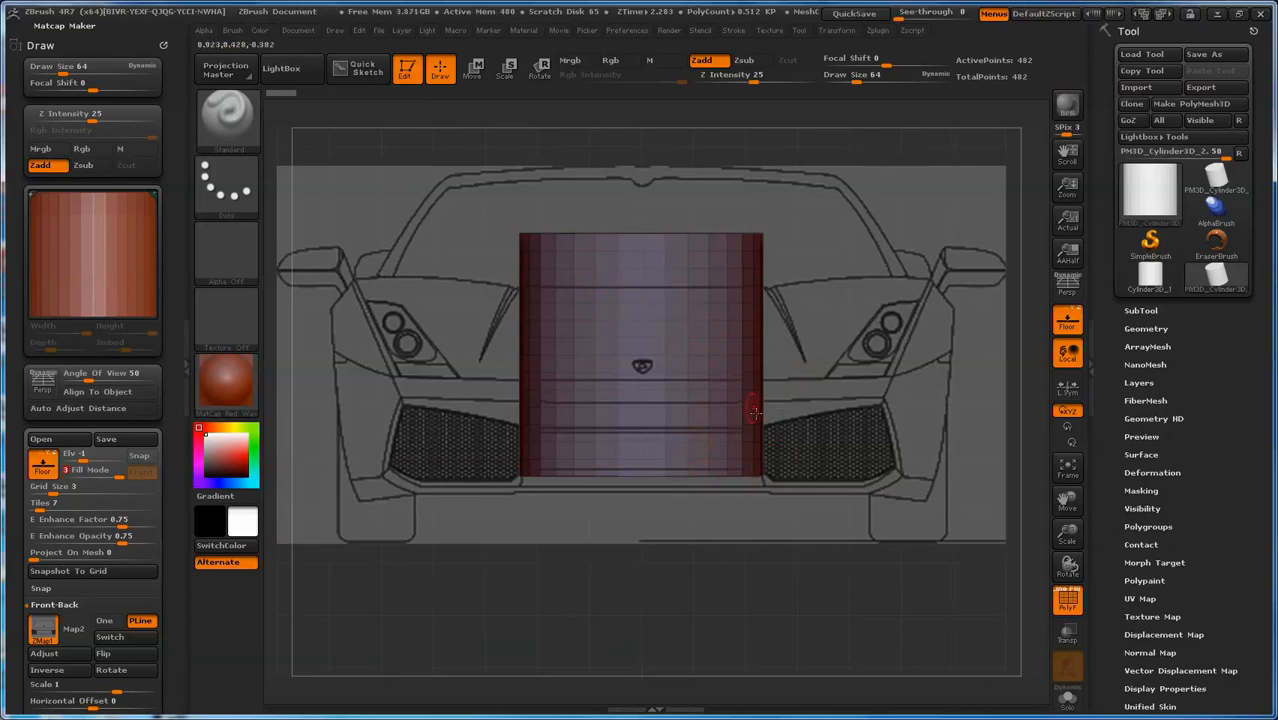
- Disable the shared-map One option for the Left-Right grid and import Right.jpg as its Map2
mouse_move(736, 493)
mouse_down()
mouse_move(665, 498)
mouse_move(722, 487)
mouse_move(792, 440)
mouse_up()
mouse_move(798, 414)
ctrl+right_down()
mouse_move(830, 398)
mouse_move(661, 442)
ctrl+right_up()
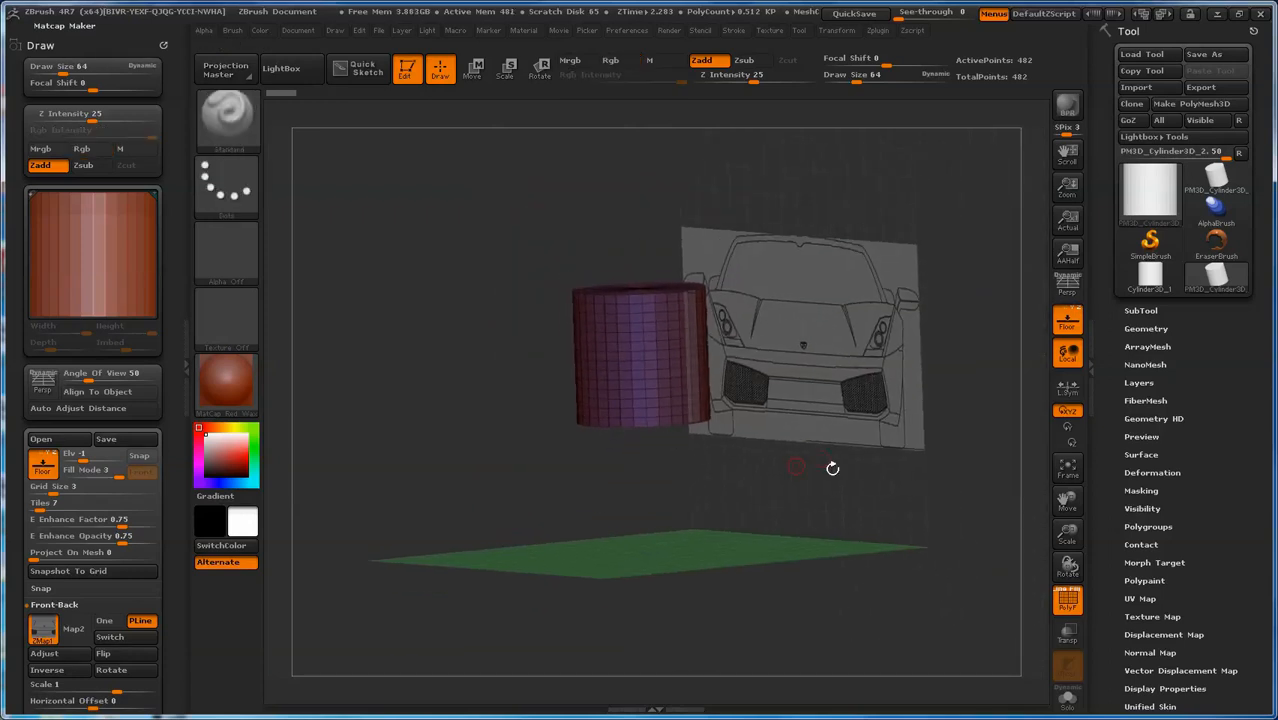
click(33, 605)
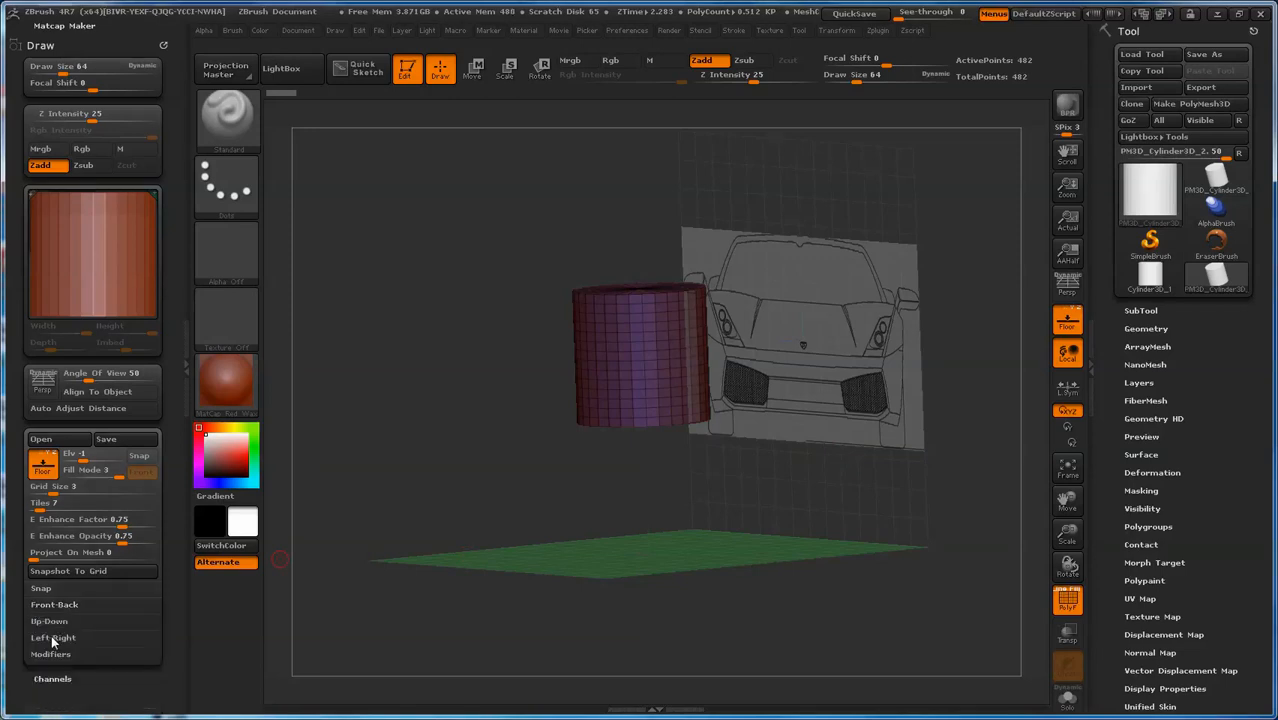
click(51, 637)
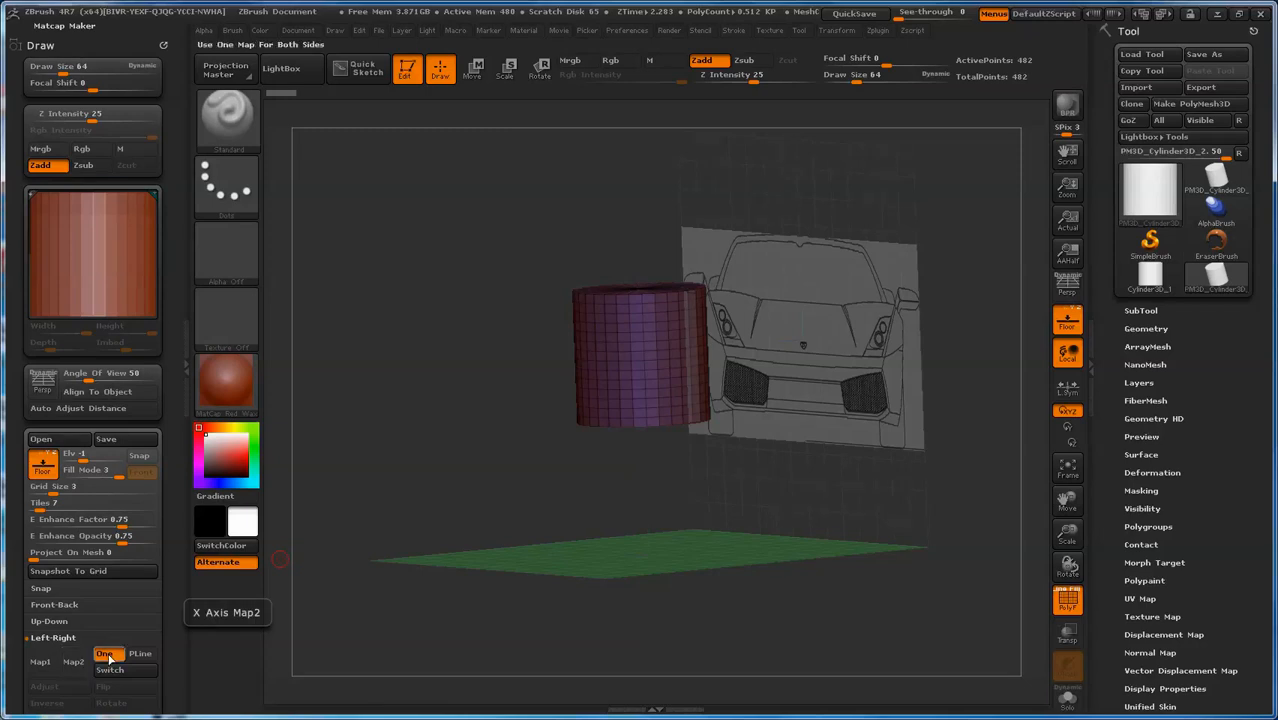
click(75, 665)
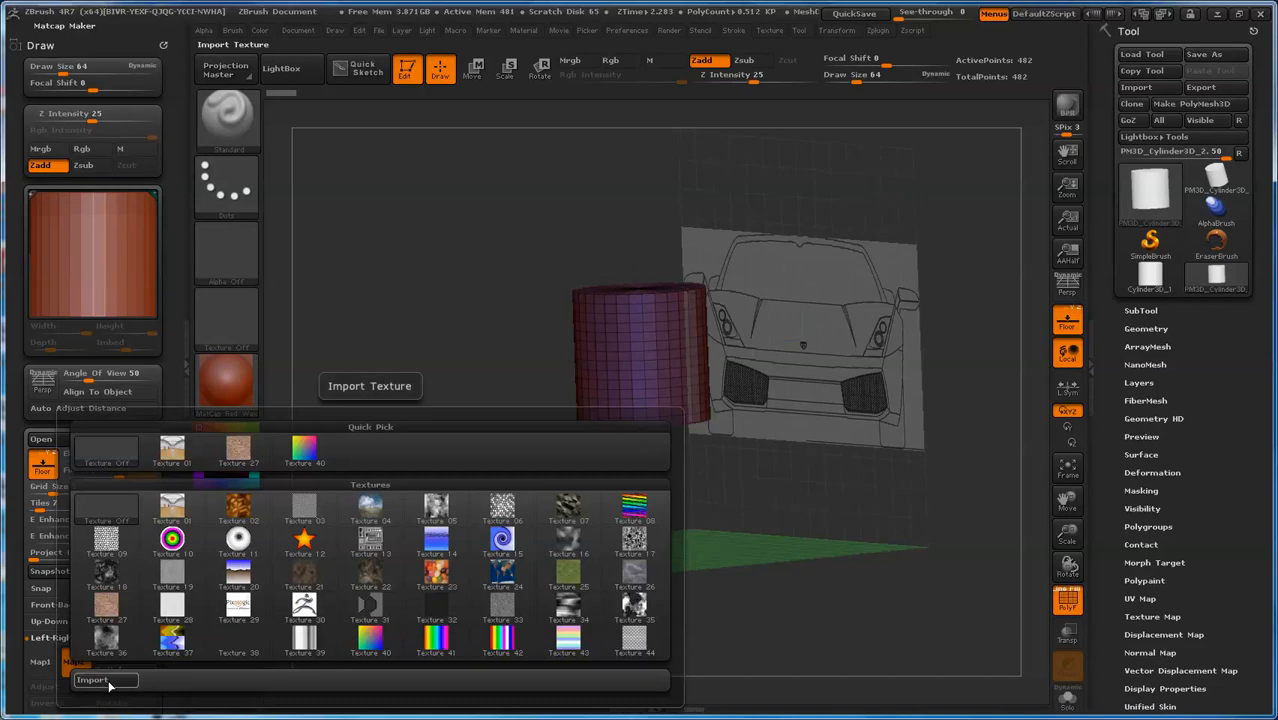
click(108, 682)
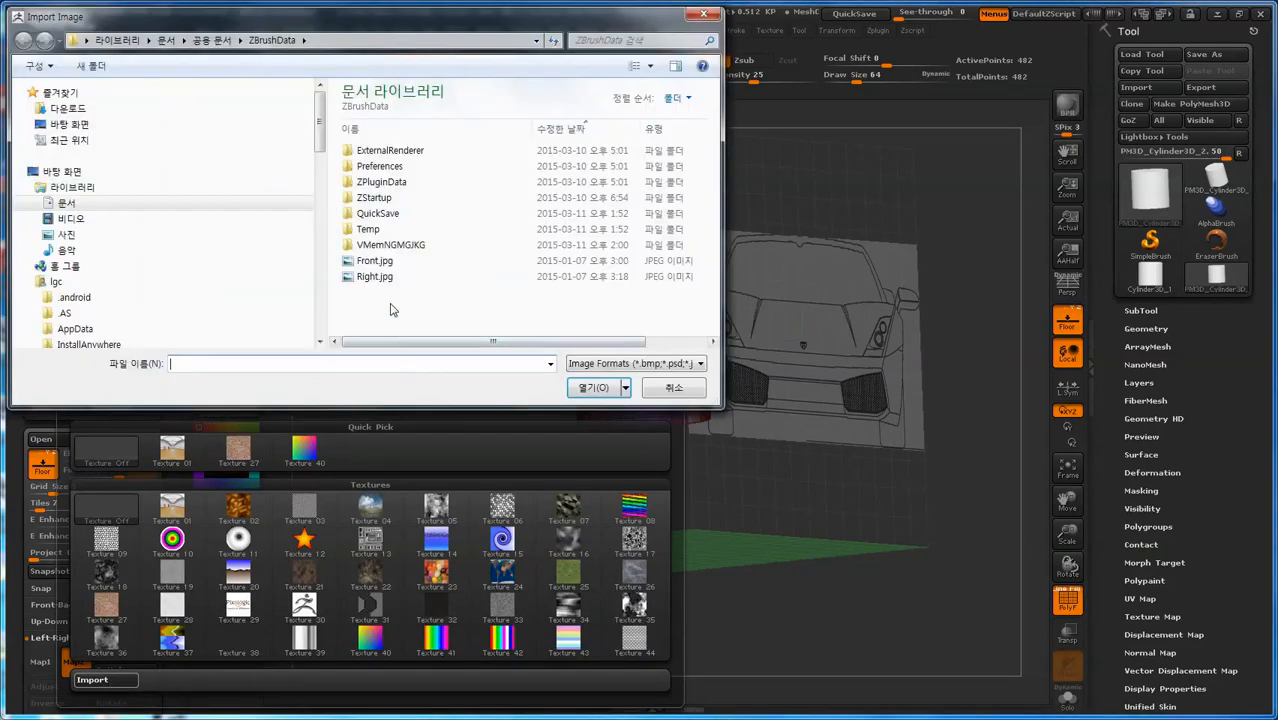
click(373, 277)
click(591, 388)
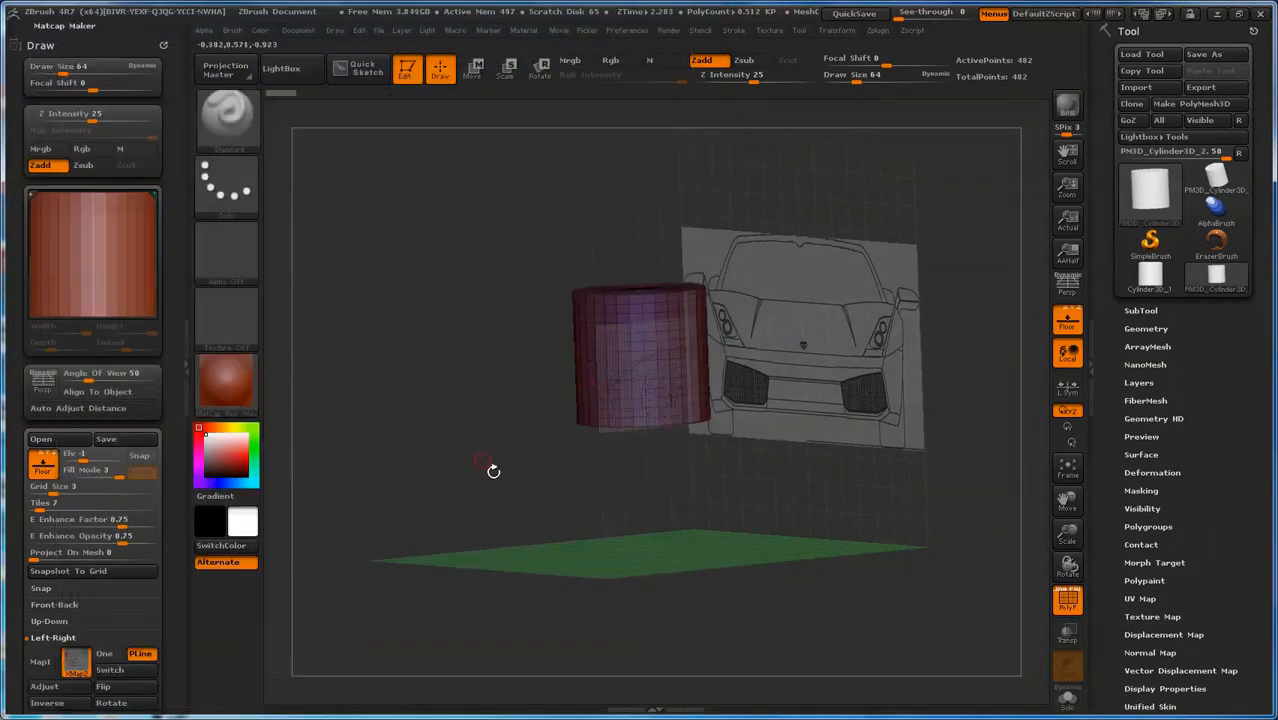
- Try using one map for both sides of the Left-Right grid, and restore separate maps
drag(788, 389, 826, 379)
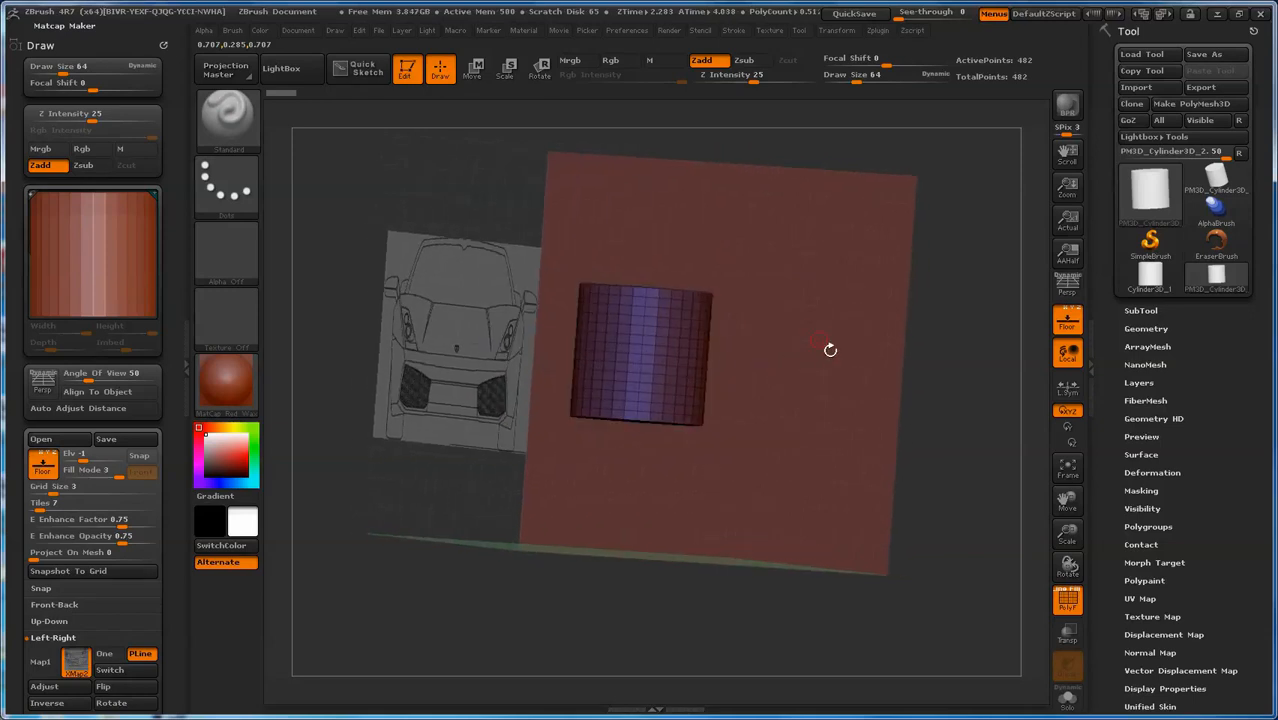
click(106, 654)
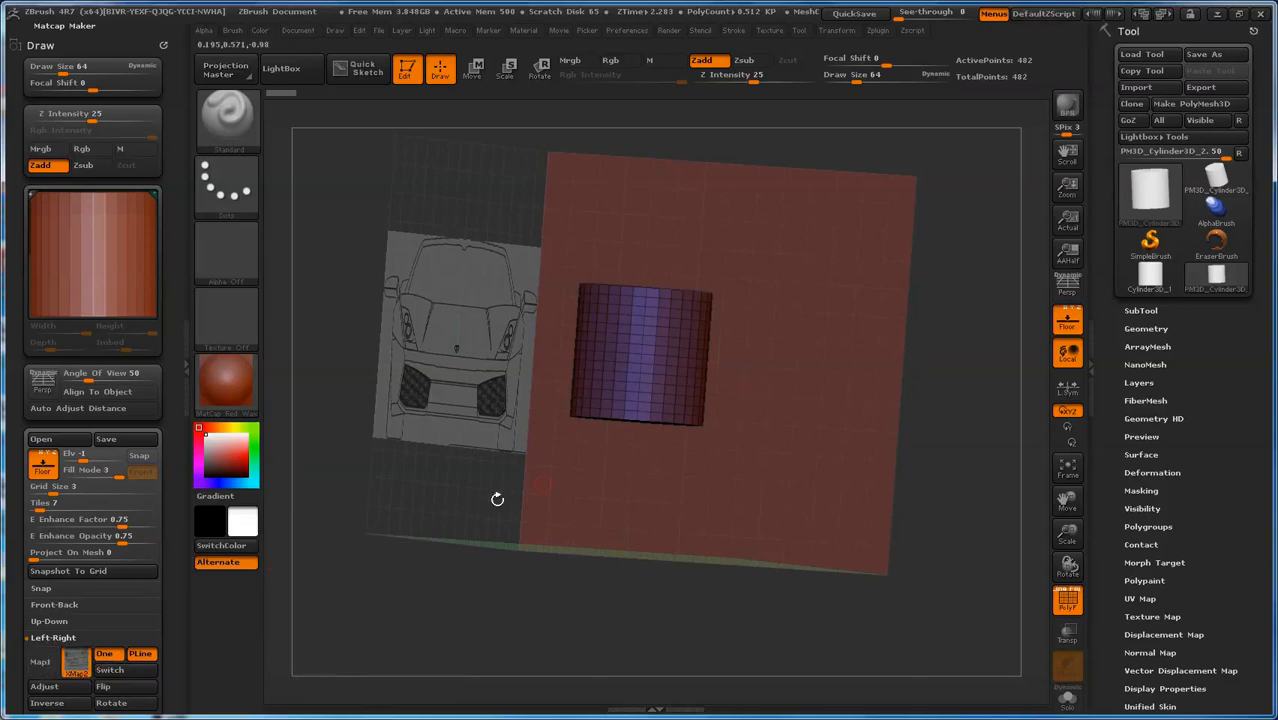
click(104, 653)
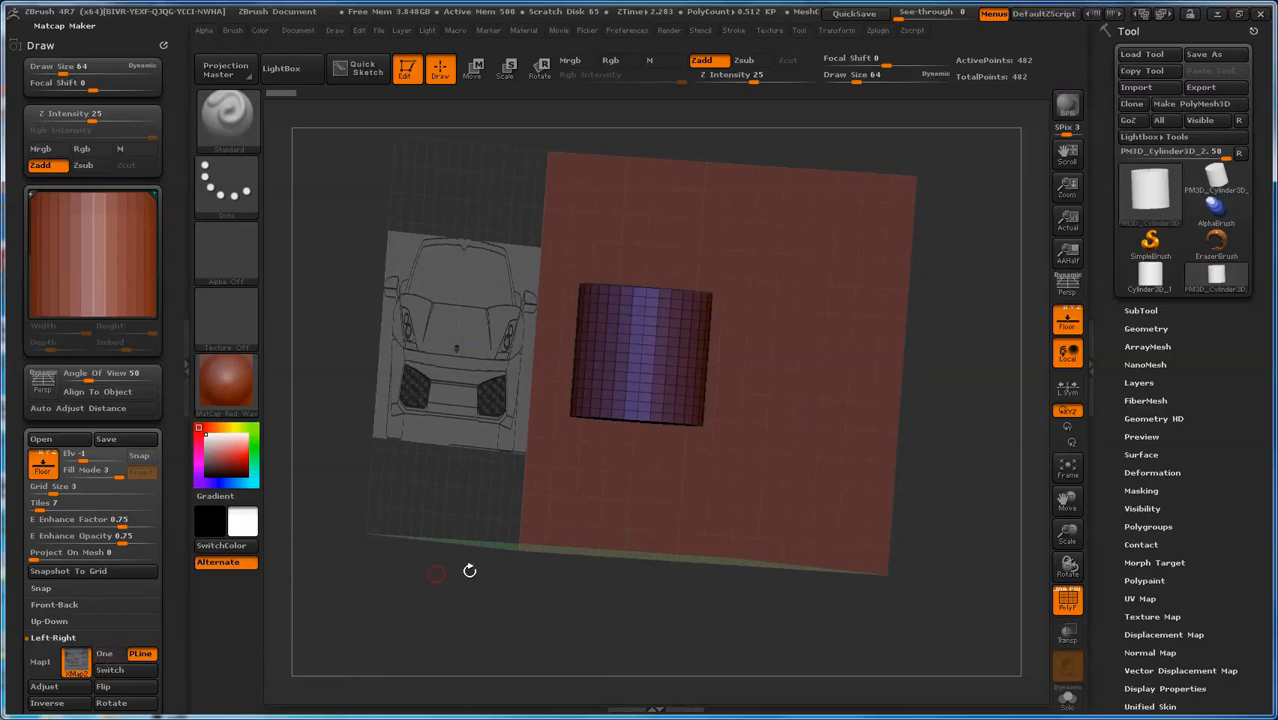
- Enlarge the side-view car reference by setting the Left-Right map's Scale to about 1.85
drag(851, 385, 730, 377)
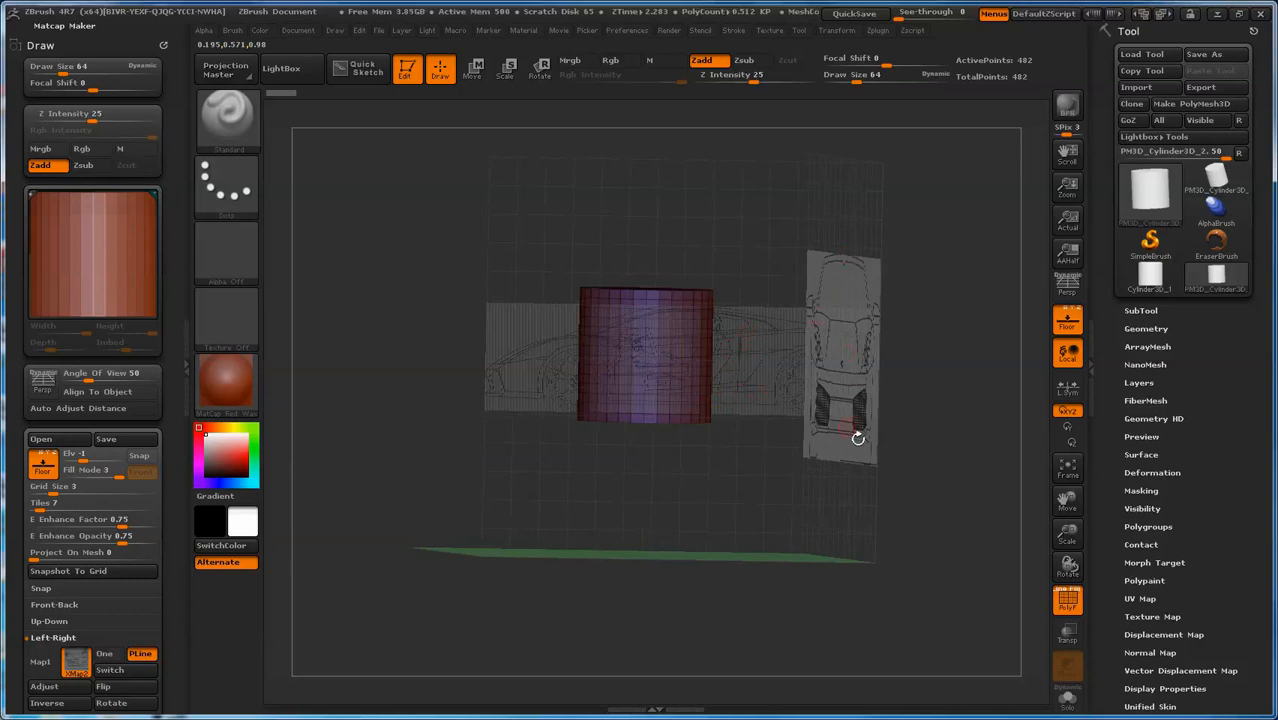
drag(841, 451, 826, 397)
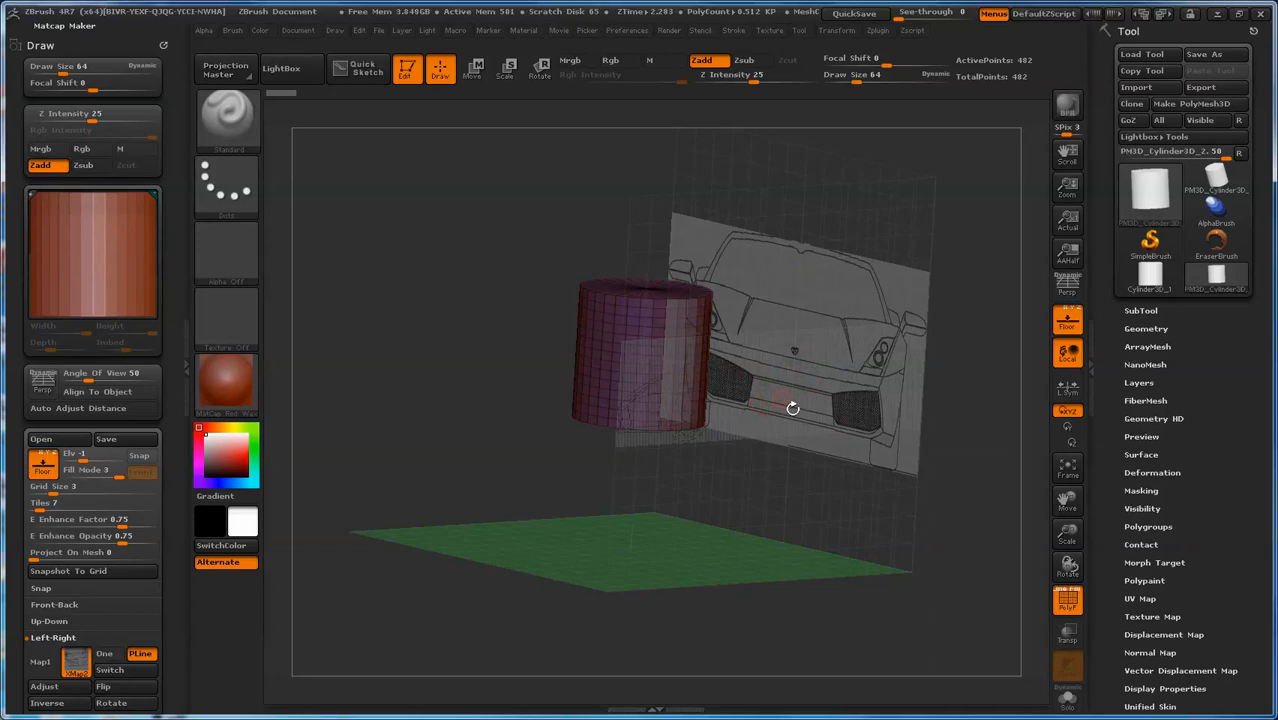
drag(845, 387, 853, 283)
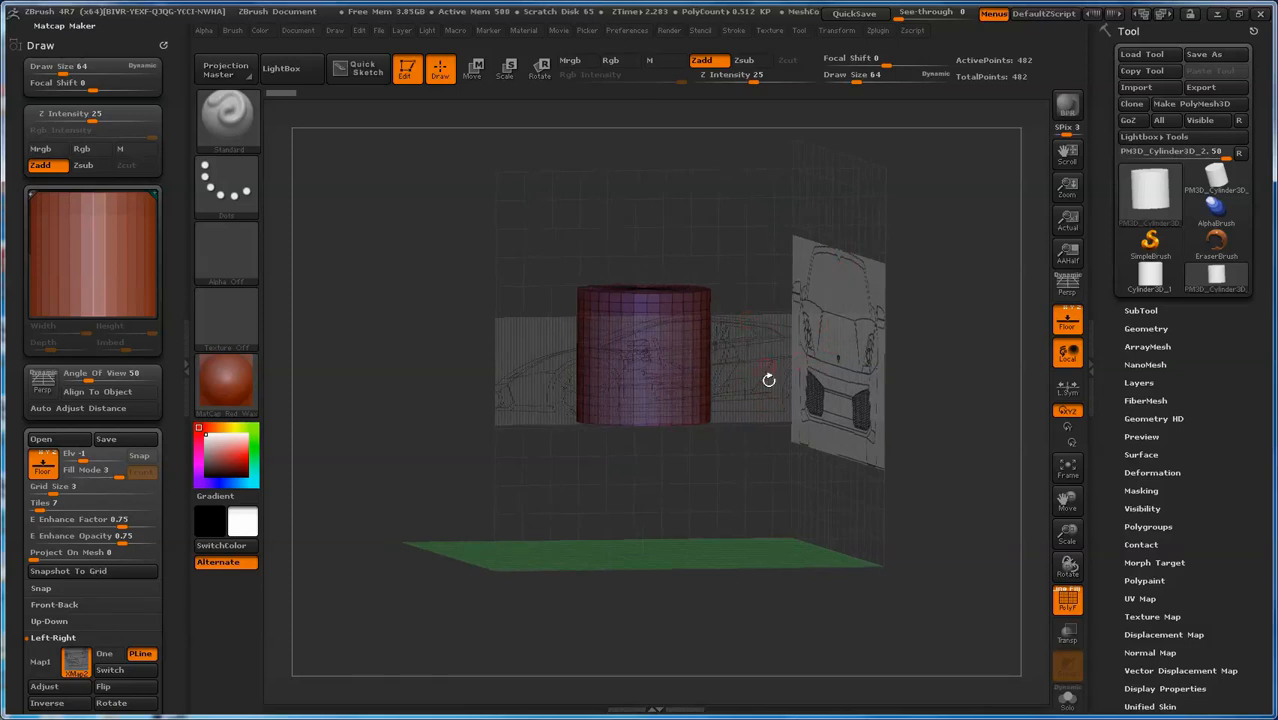
drag(758, 375, 851, 330)
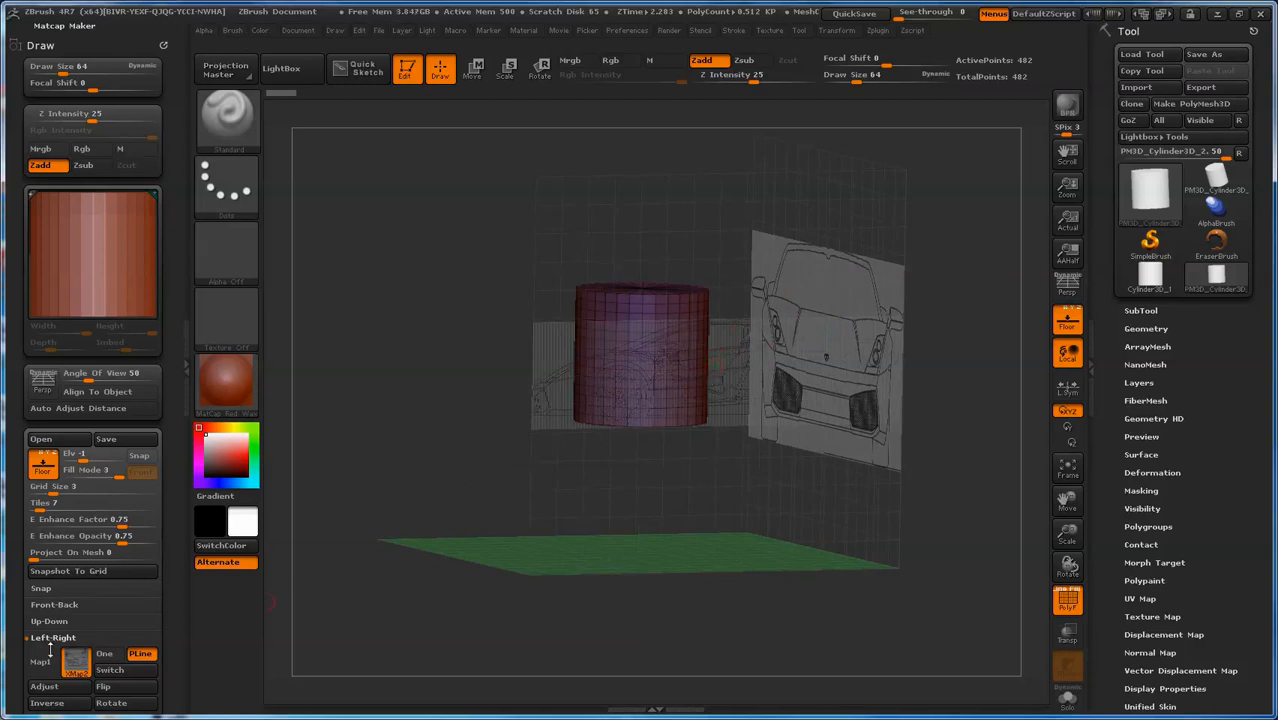
drag(21, 661, 21, 497)
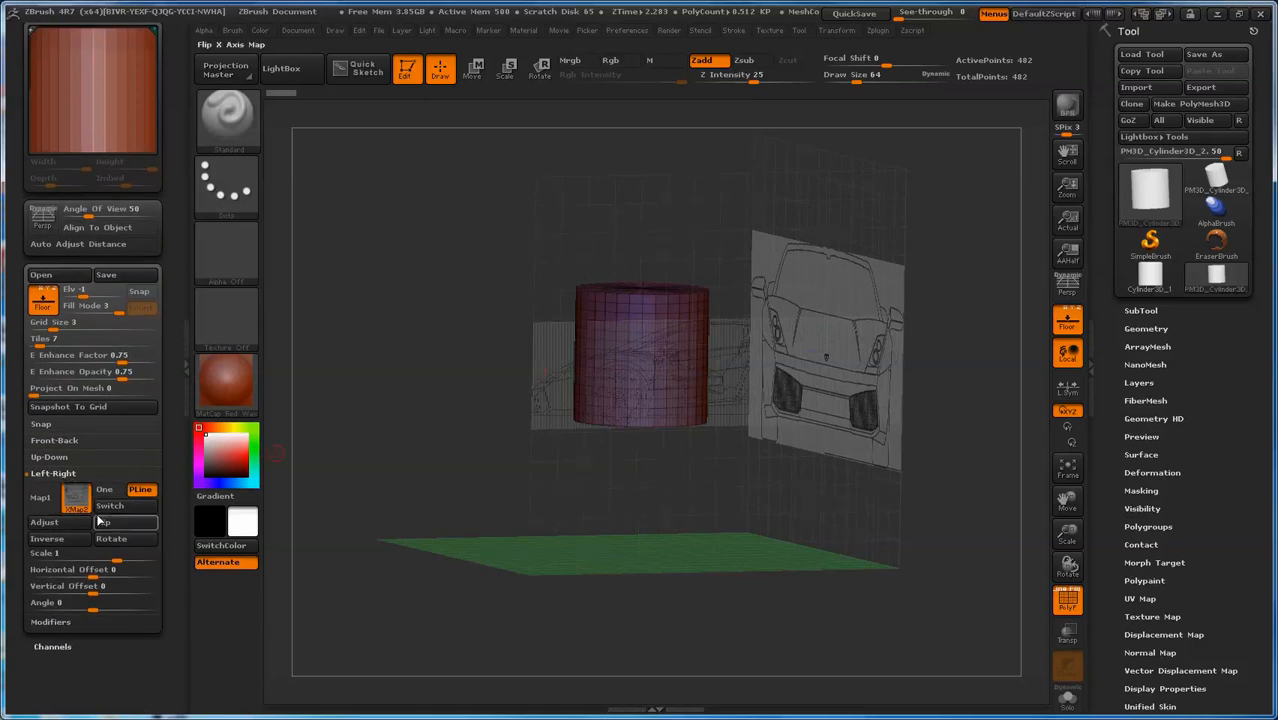
mouse_move(86, 505)
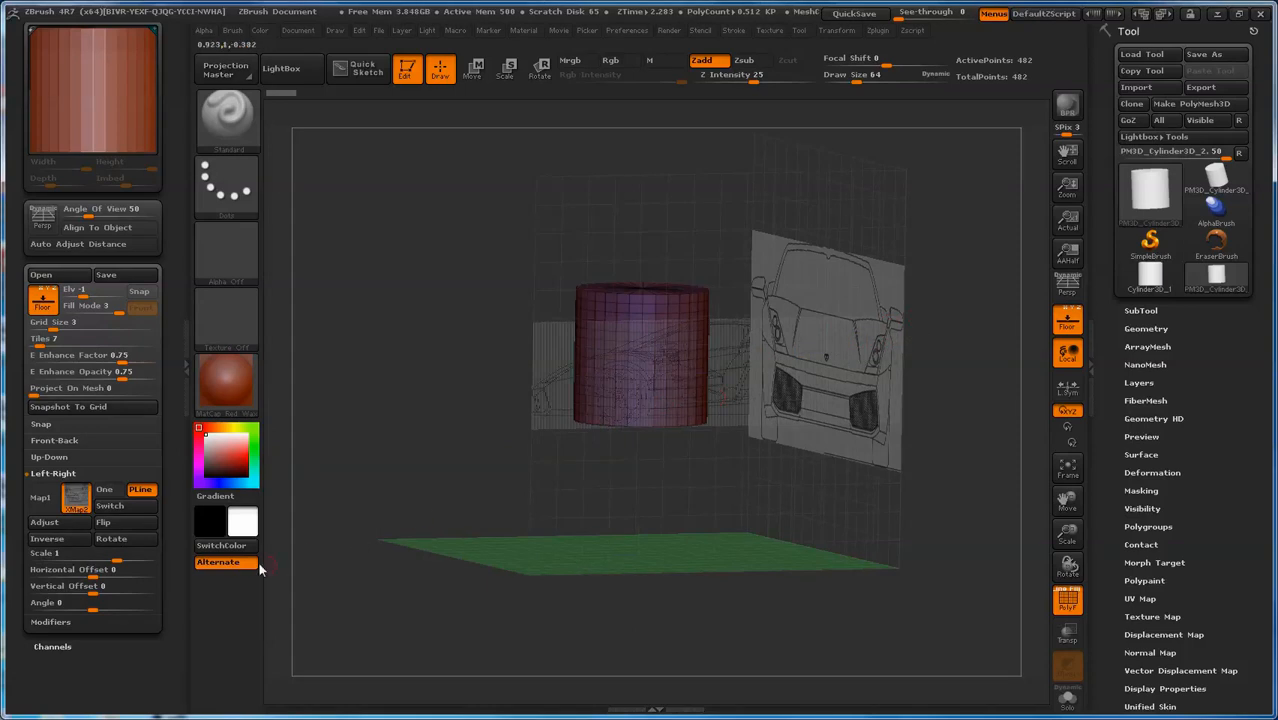
drag(127, 564, 155, 558)
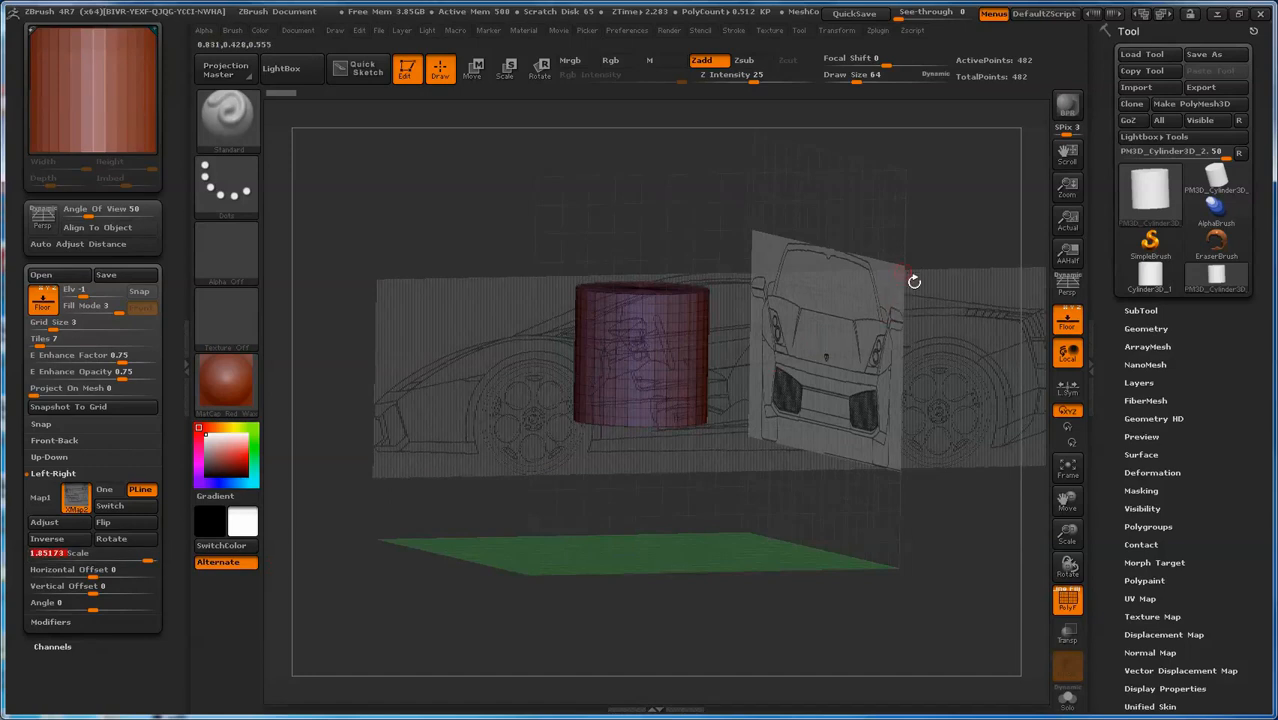
- Enlarge the side-view car reference further by setting the Left-Right map's Scale to about 1.928
ctrl+drag(927, 265, 969, 241)
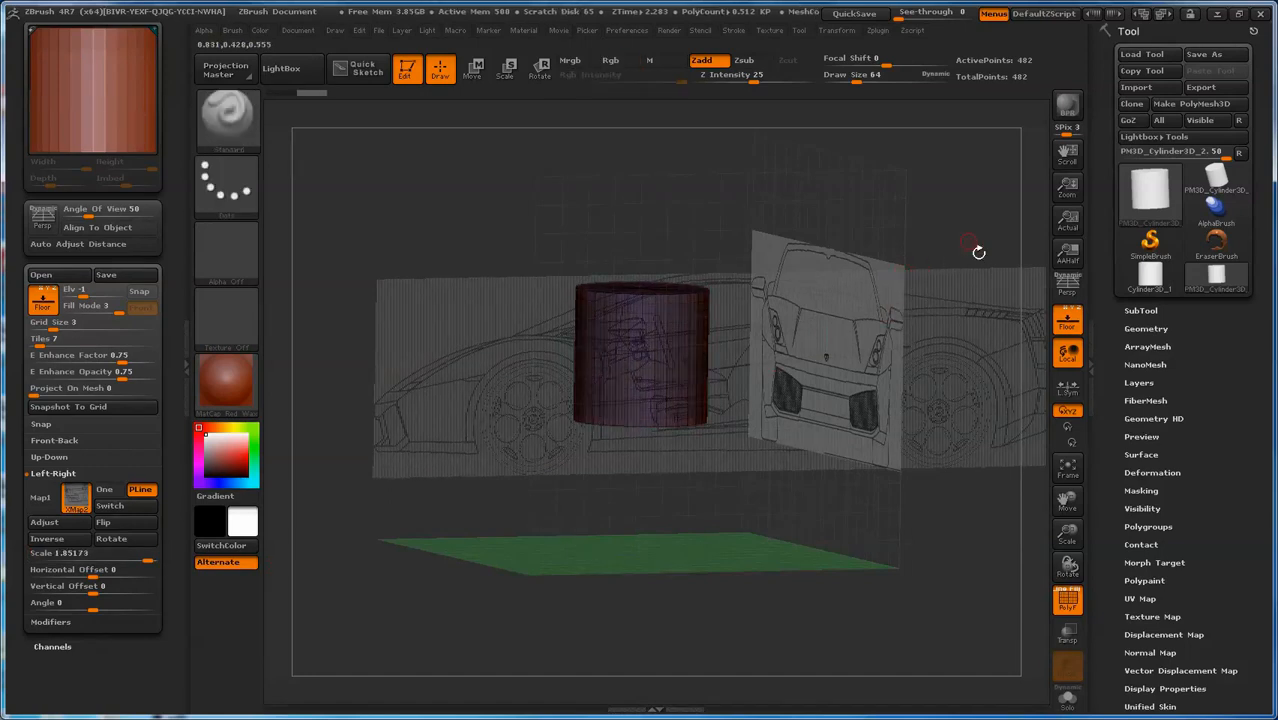
ctrl+click(975, 238)
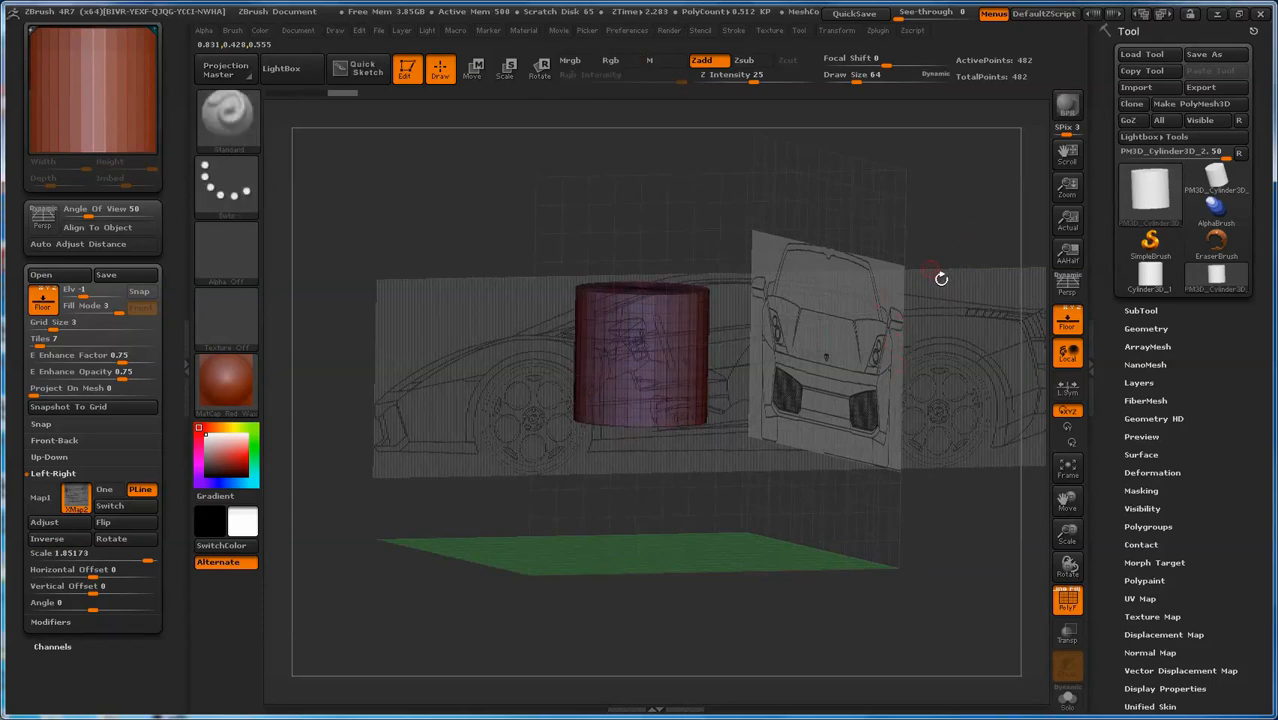
ctrl+right_drag(927, 257, 982, 236)
drag(979, 233, 988, 241)
mouse_move(979, 238)
alt+right_down()
mouse_move(822, 302)
mouse_move(722, 307)
mouse_move(850, 197)
mouse_move(836, 225)
mouse_move(927, 188)
mouse_move(728, 305)
mouse_move(722, 314)
mouse_move(922, 193)
mouse_move(687, 365)
mouse_move(809, 288)
alt+right_up()
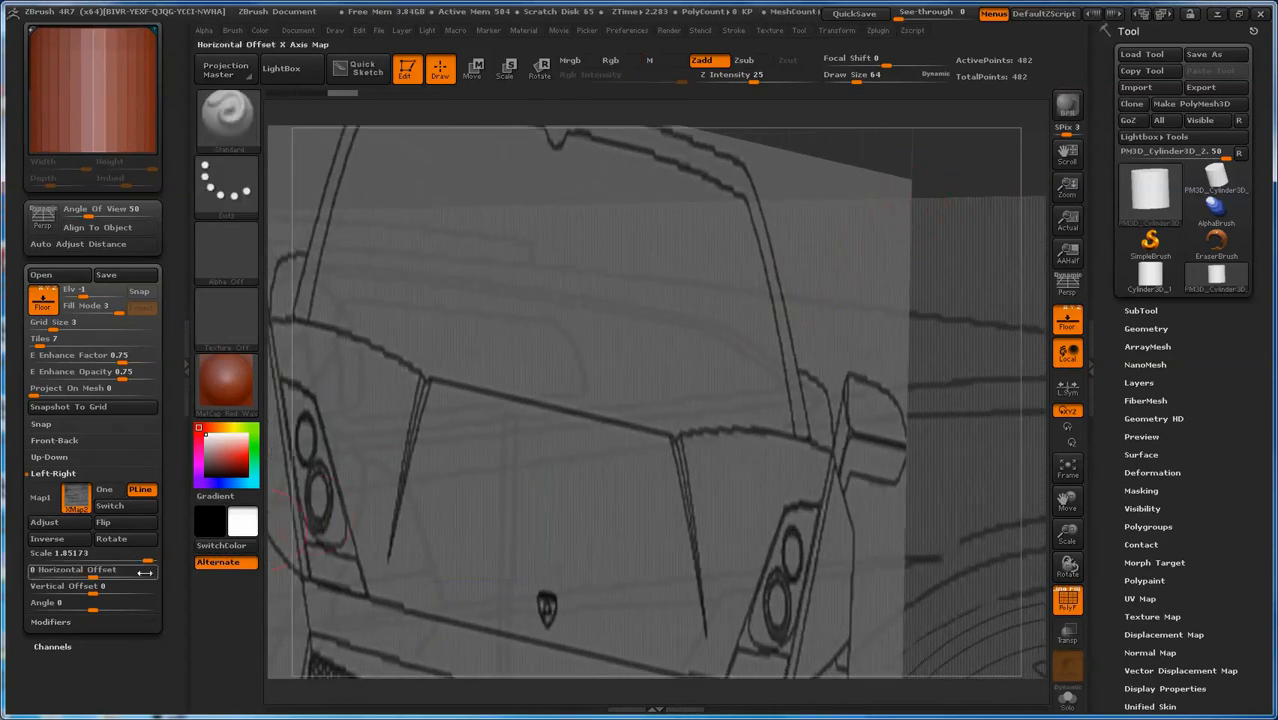
drag(149, 562, 158, 564)
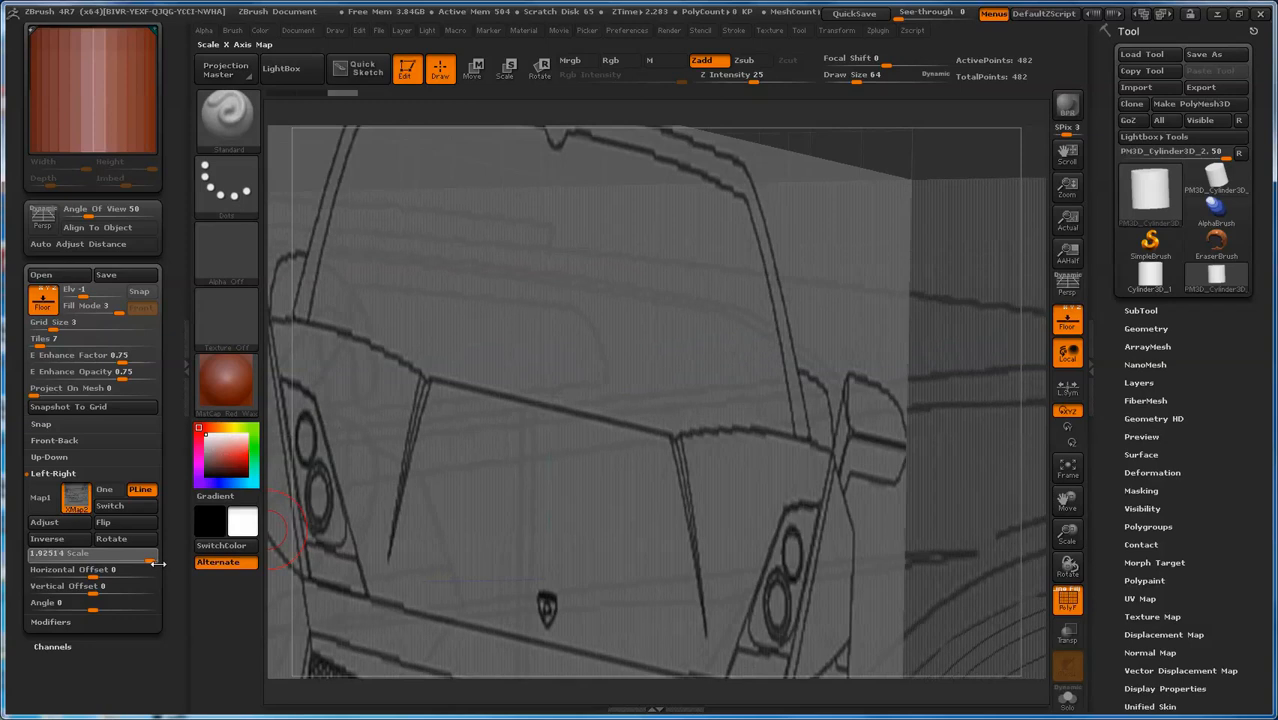
click(158, 564)
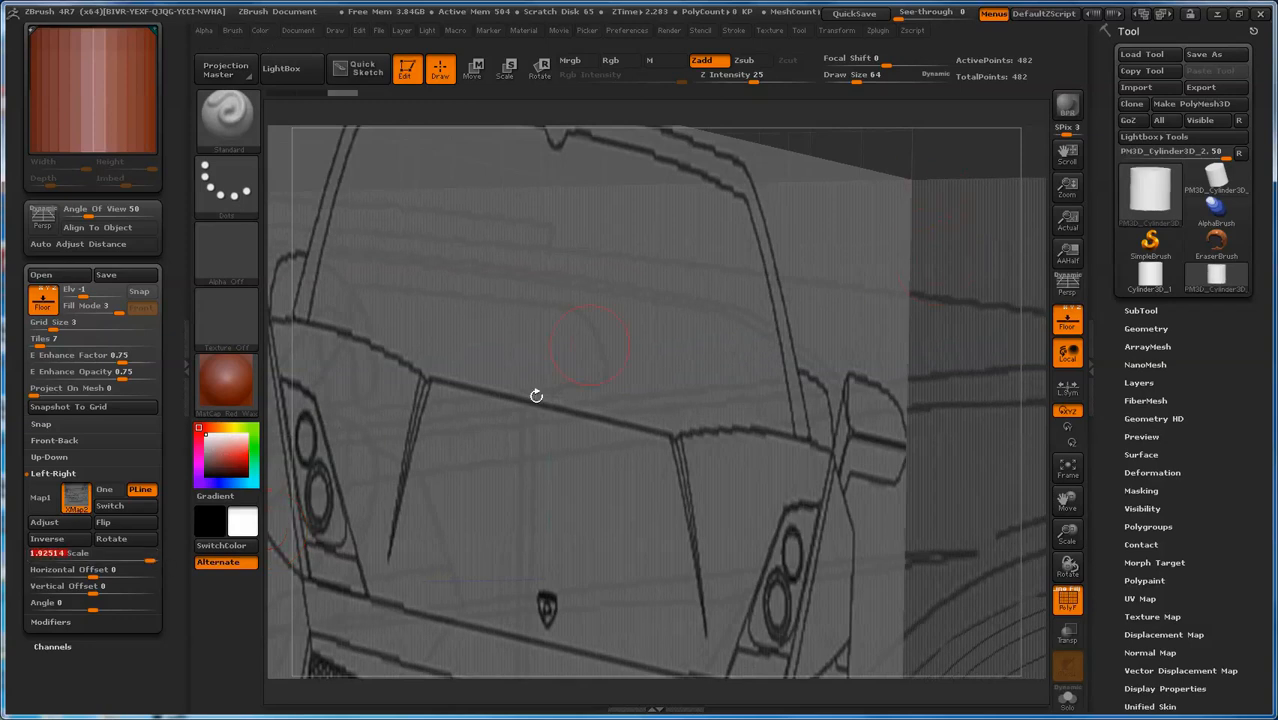
click(155, 563)
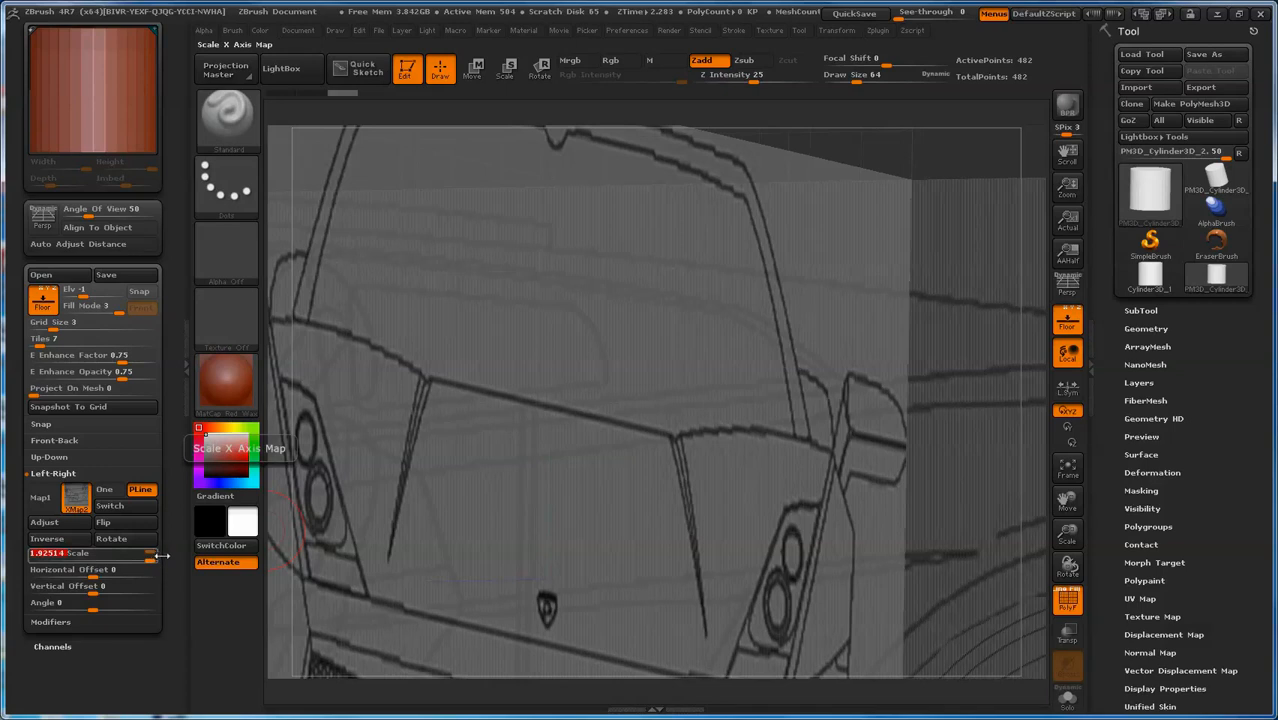
drag(158, 556, 167, 546)
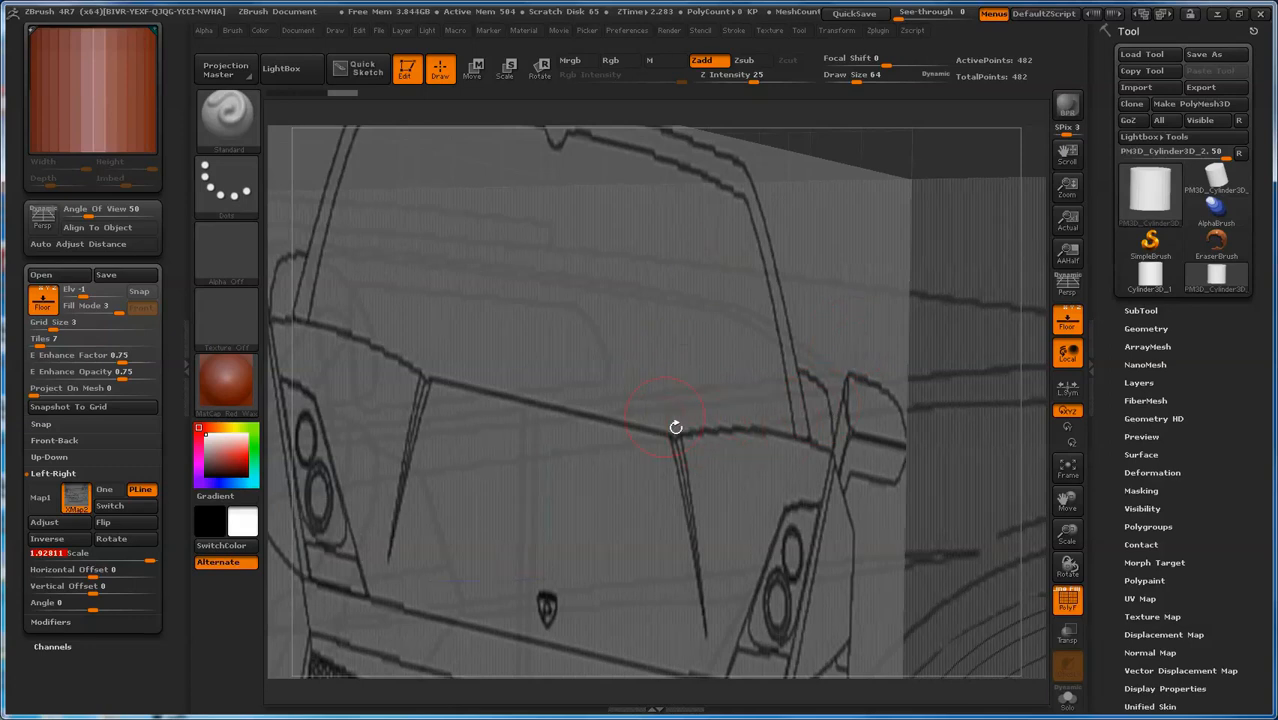
- Frame the cylinder and compare the size and alignment of the front and side car references from angled and straight-on views
click(1067, 468)
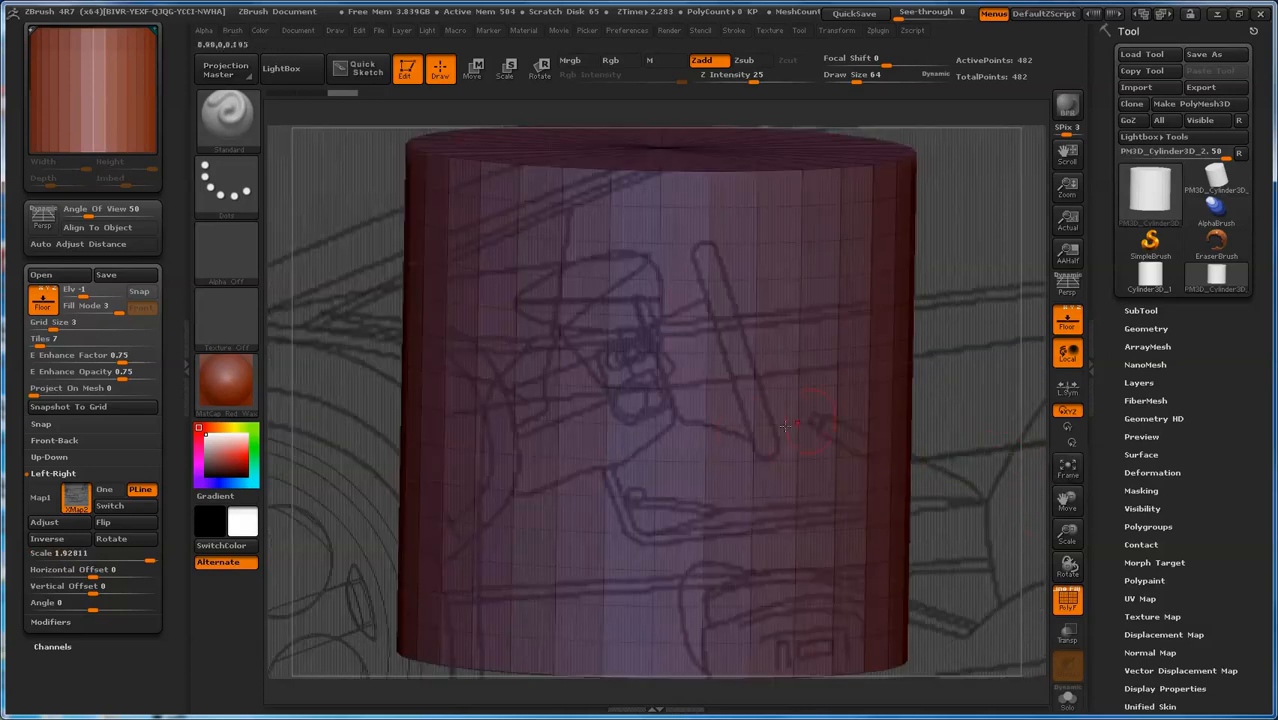
mouse_move(766, 411)
alt+right_down()
mouse_move(755, 432)
mouse_move(766, 415)
mouse_move(585, 505)
mouse_move(611, 490)
alt+right_up()
mouse_move(826, 414)
ctrl+right_down()
mouse_move(698, 496)
mouse_move(883, 513)
mouse_move(941, 439)
mouse_move(931, 426)
mouse_move(703, 389)
mouse_move(750, 415)
ctrl+right_up()
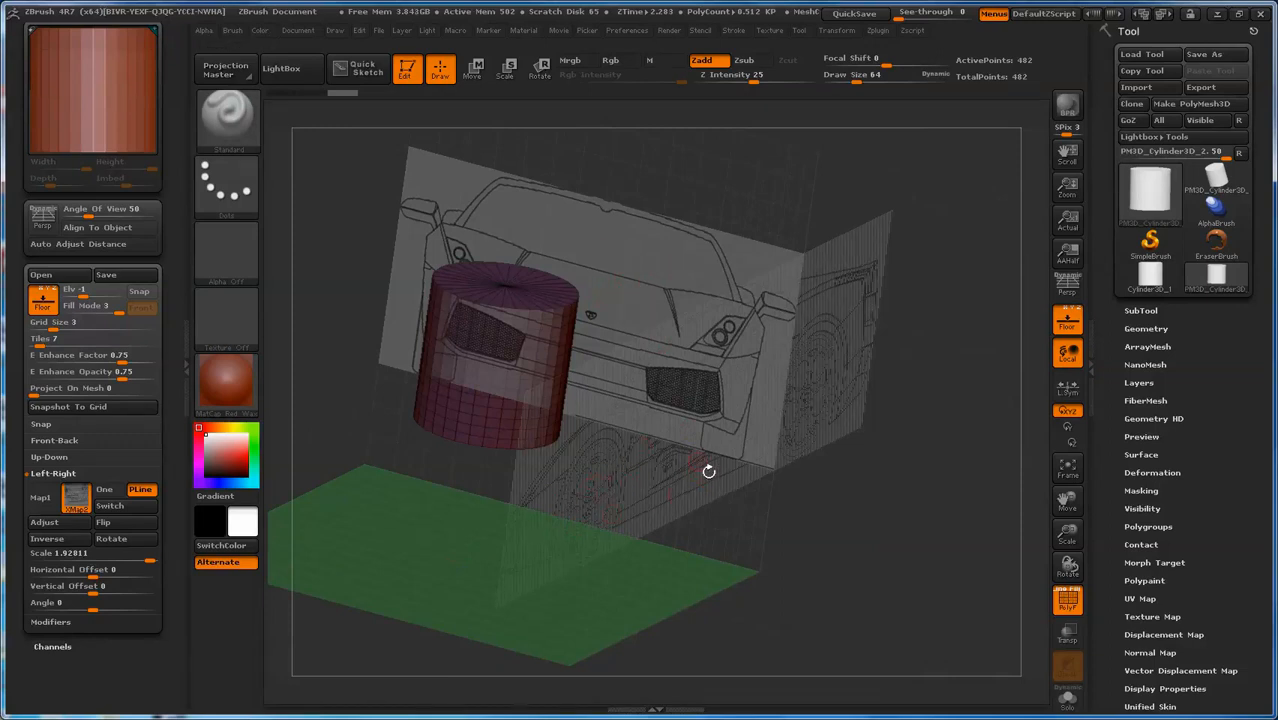
drag(706, 461, 561, 344)
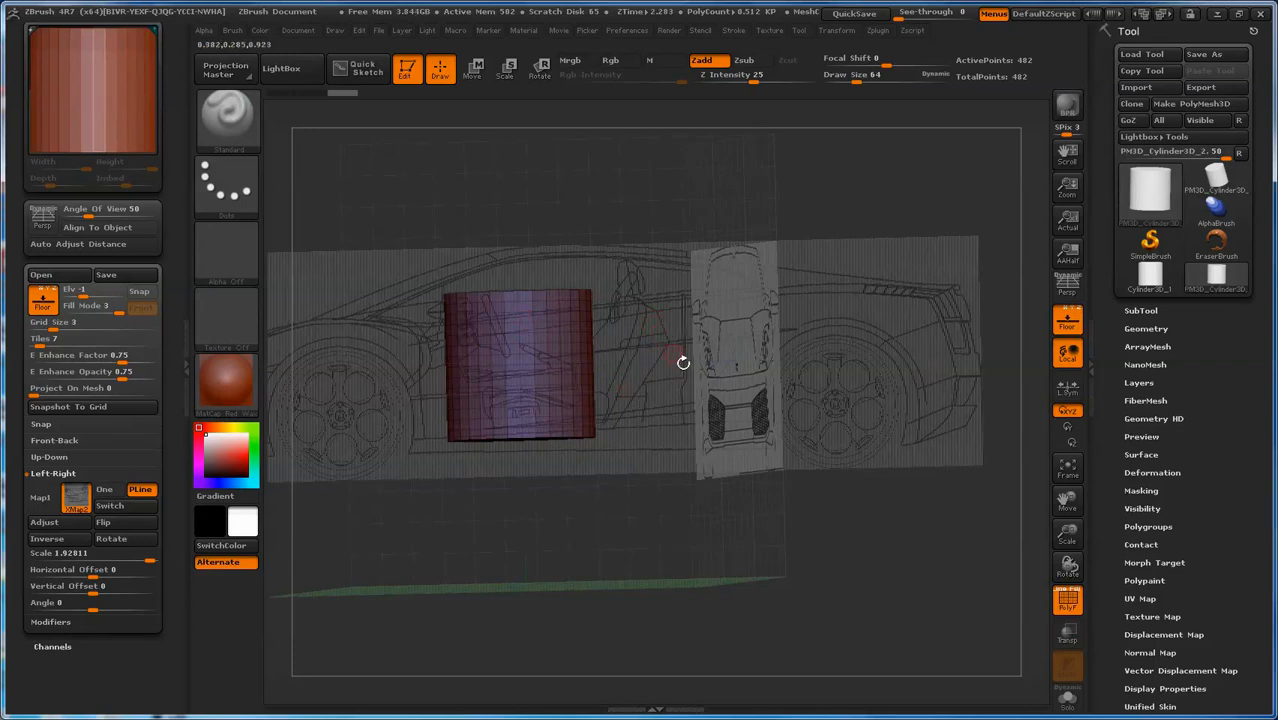
shift+drag(676, 357, 887, 388)
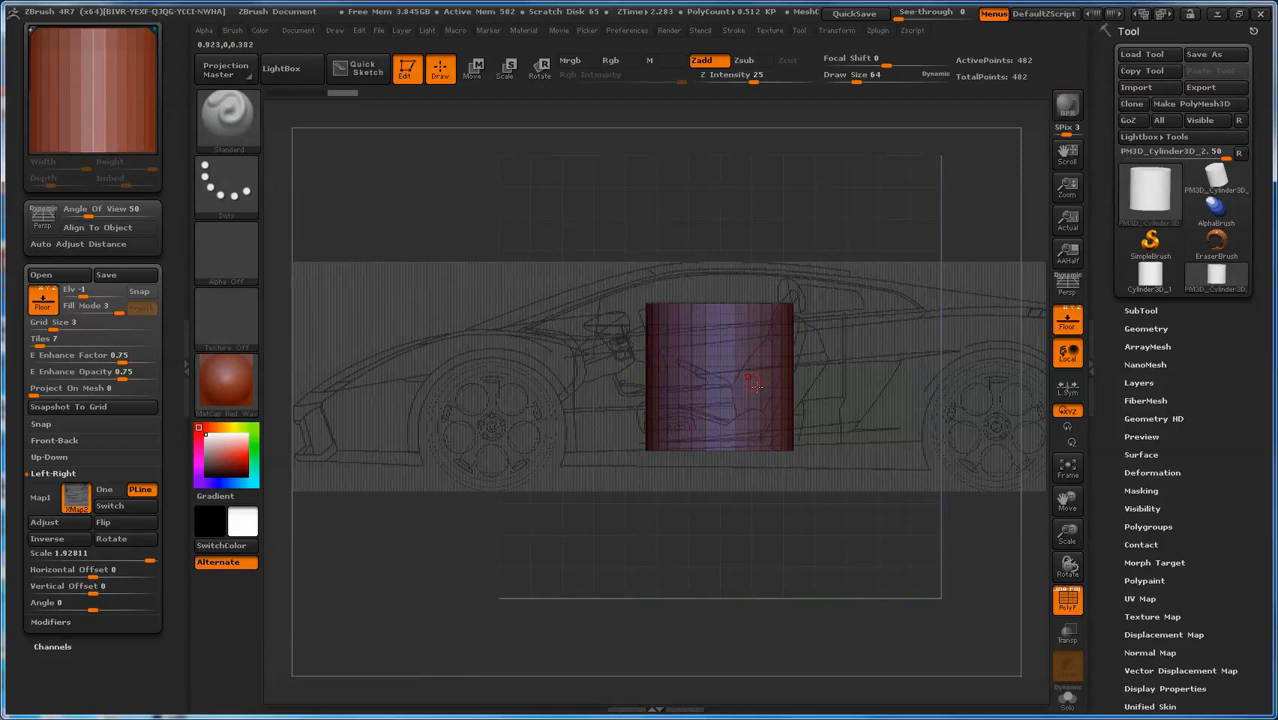
right_drag(726, 386, 806, 388)
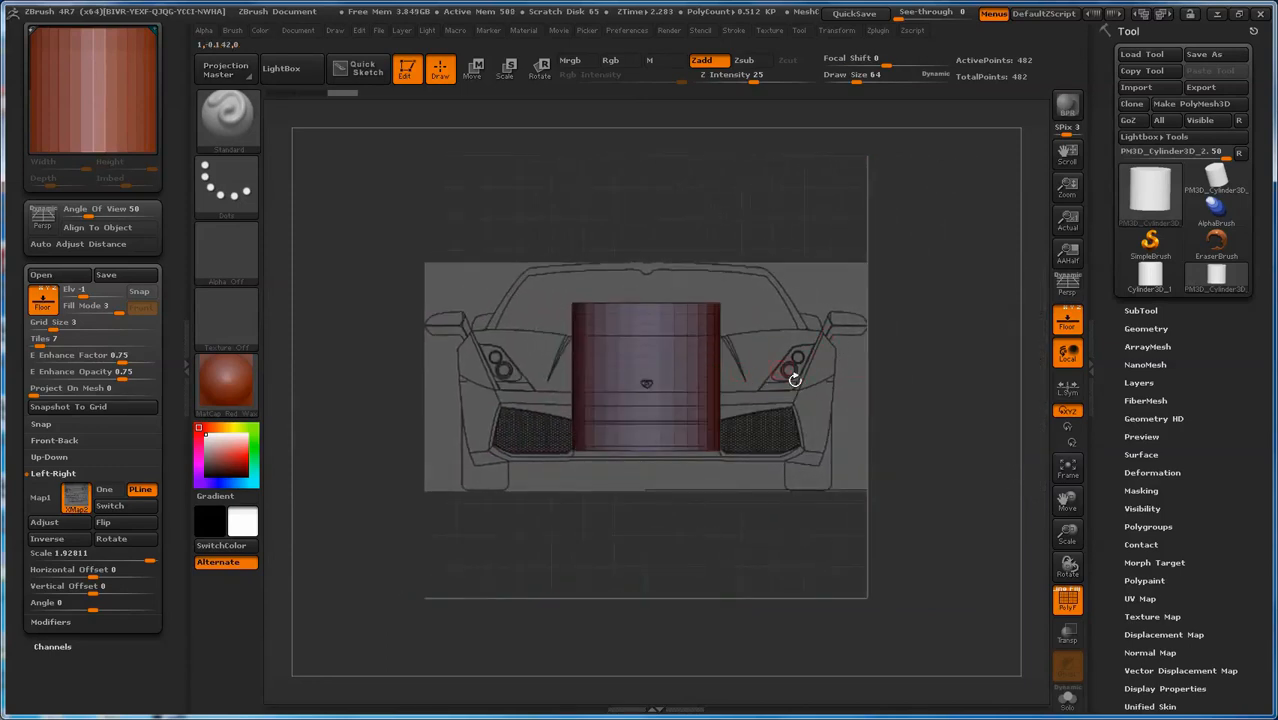
key(shift)
mouse_move(748, 381)
shift+mouse_down()
mouse_move(820, 390)
mouse_move(743, 397)
shift+mouse_up()
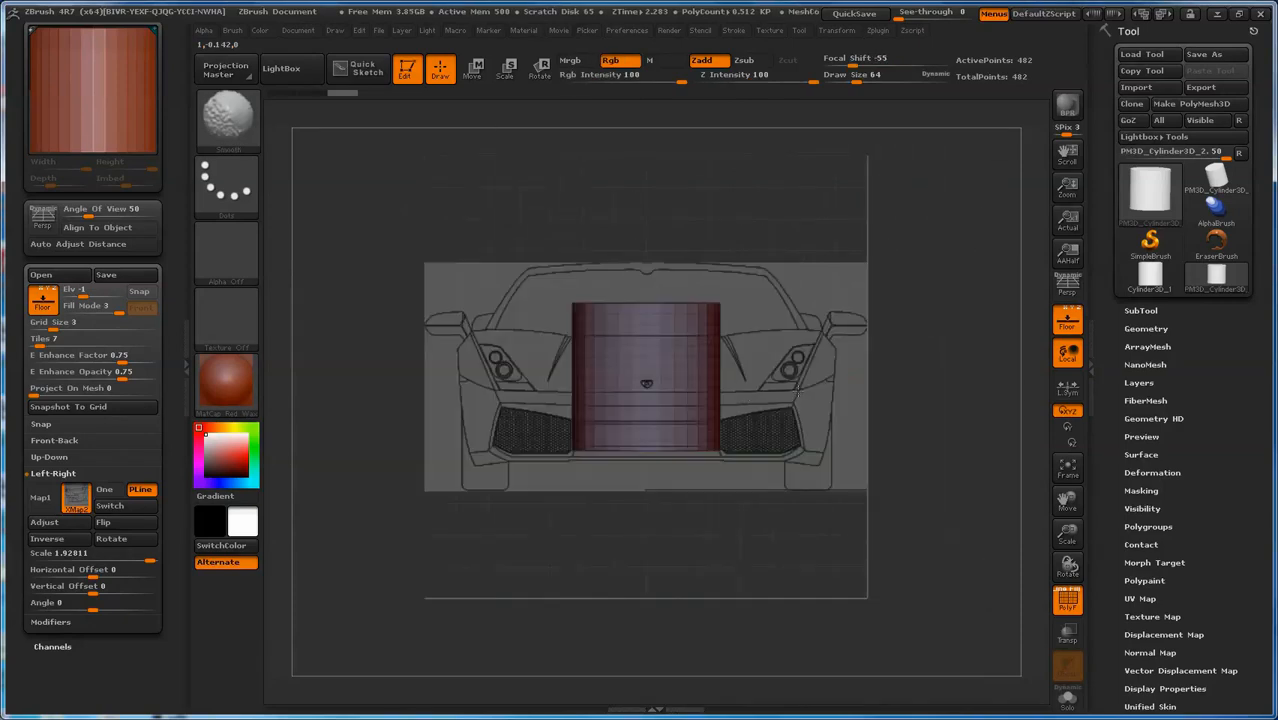
mouse_move(899, 480)
shift+mouse_down()
mouse_move(881, 578)
mouse_move(852, 436)
mouse_move(798, 398)
shift+mouse_up()
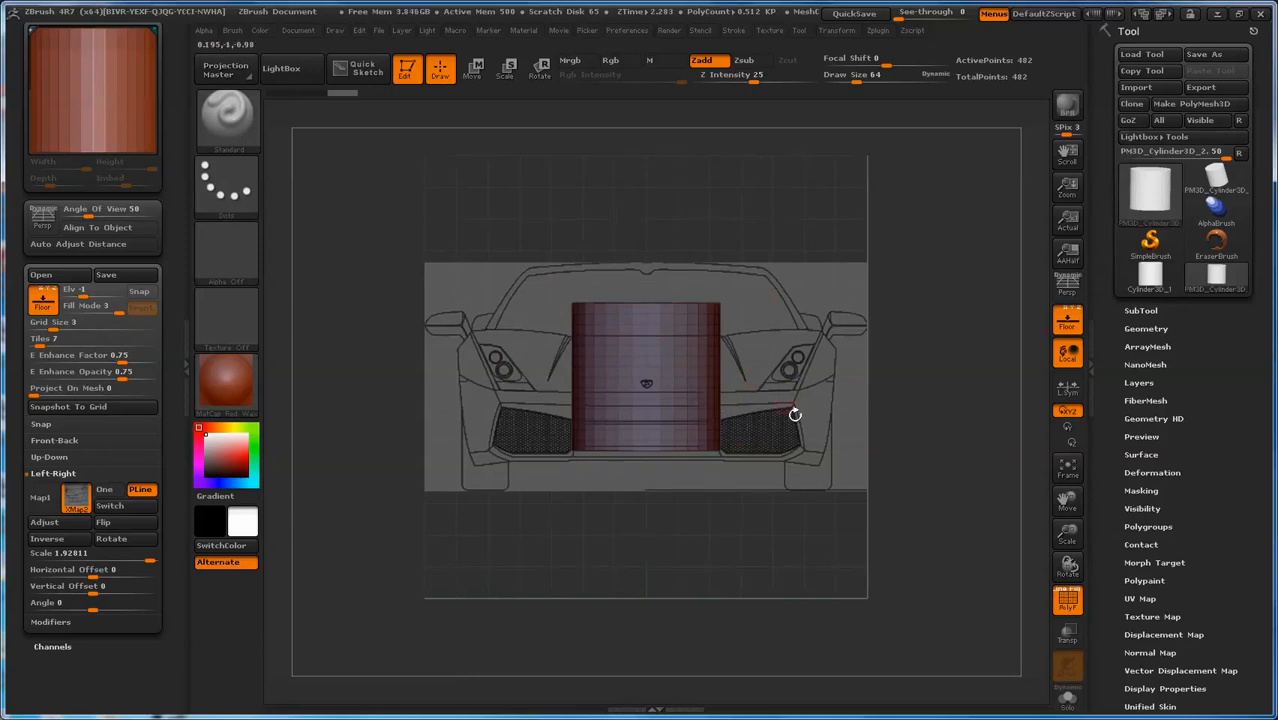
drag(893, 377, 813, 374)
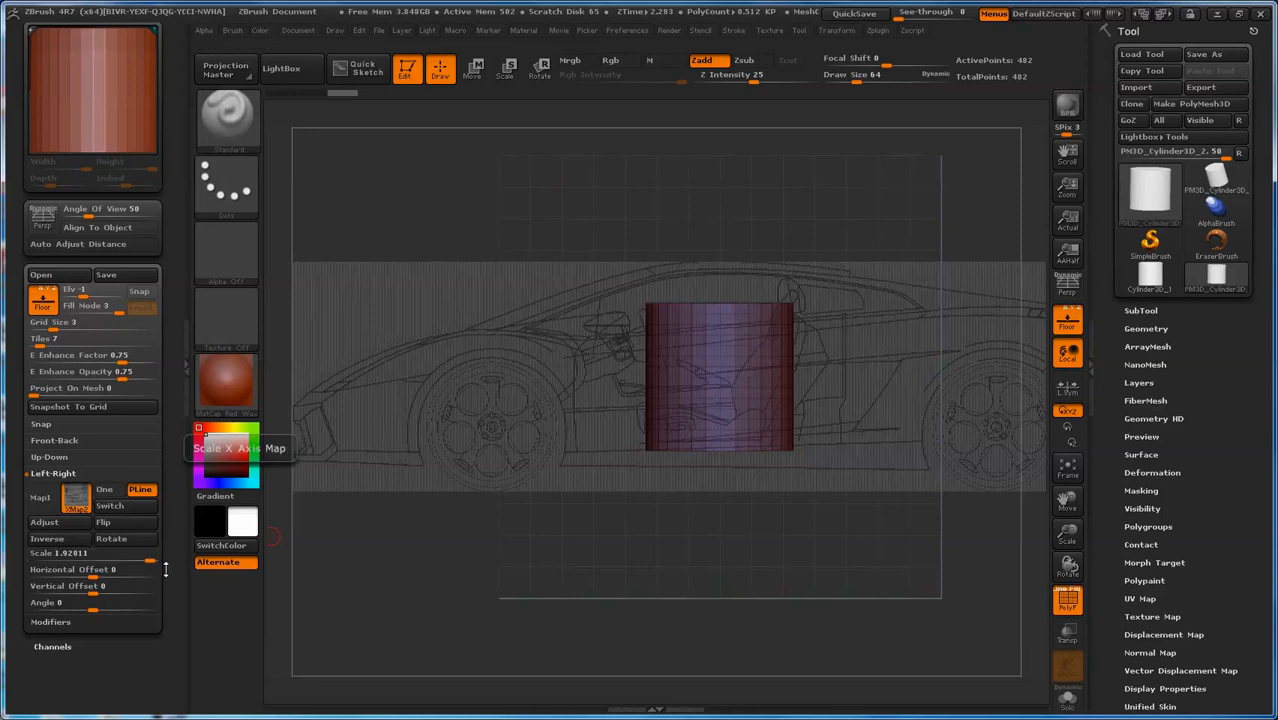
- Shift the side-view car reference along its grid with a Left-Right Horizontal Offset of about 0.923
mouse_move(651, 438)
alt+mouse_down()
mouse_move(752, 395)
mouse_move(758, 355)
alt+mouse_up()
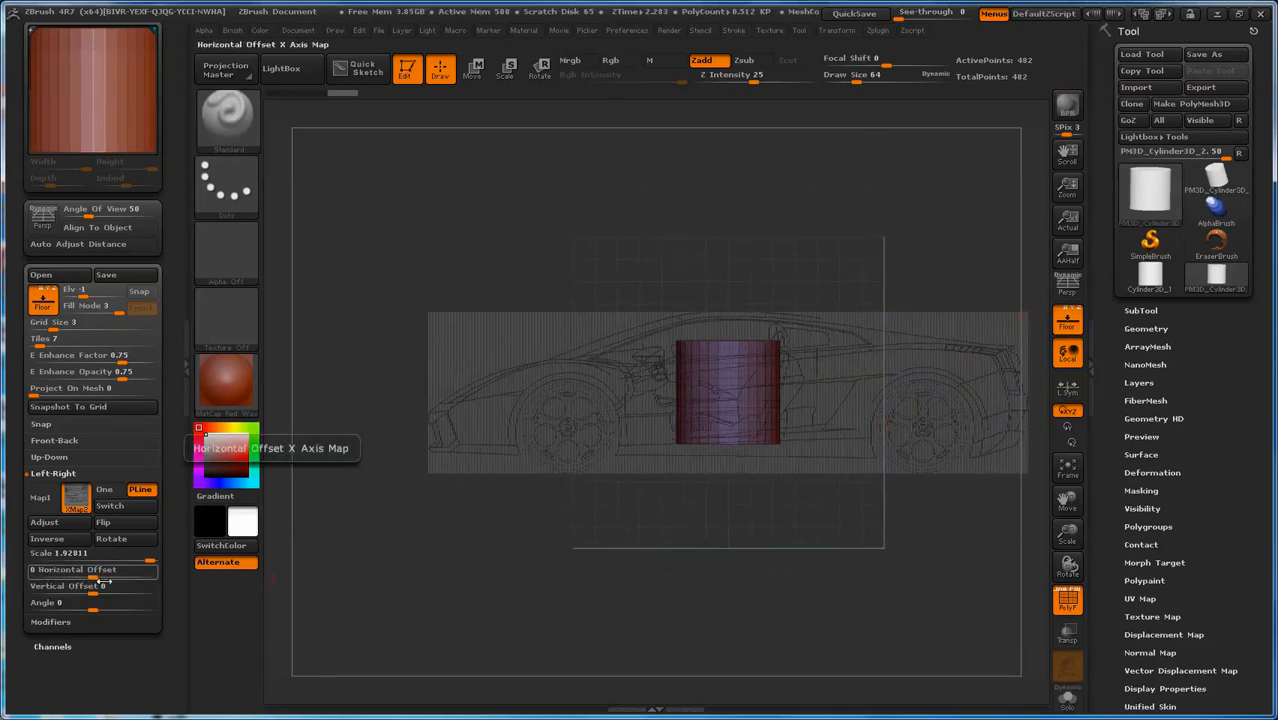
drag(105, 581, 157, 581)
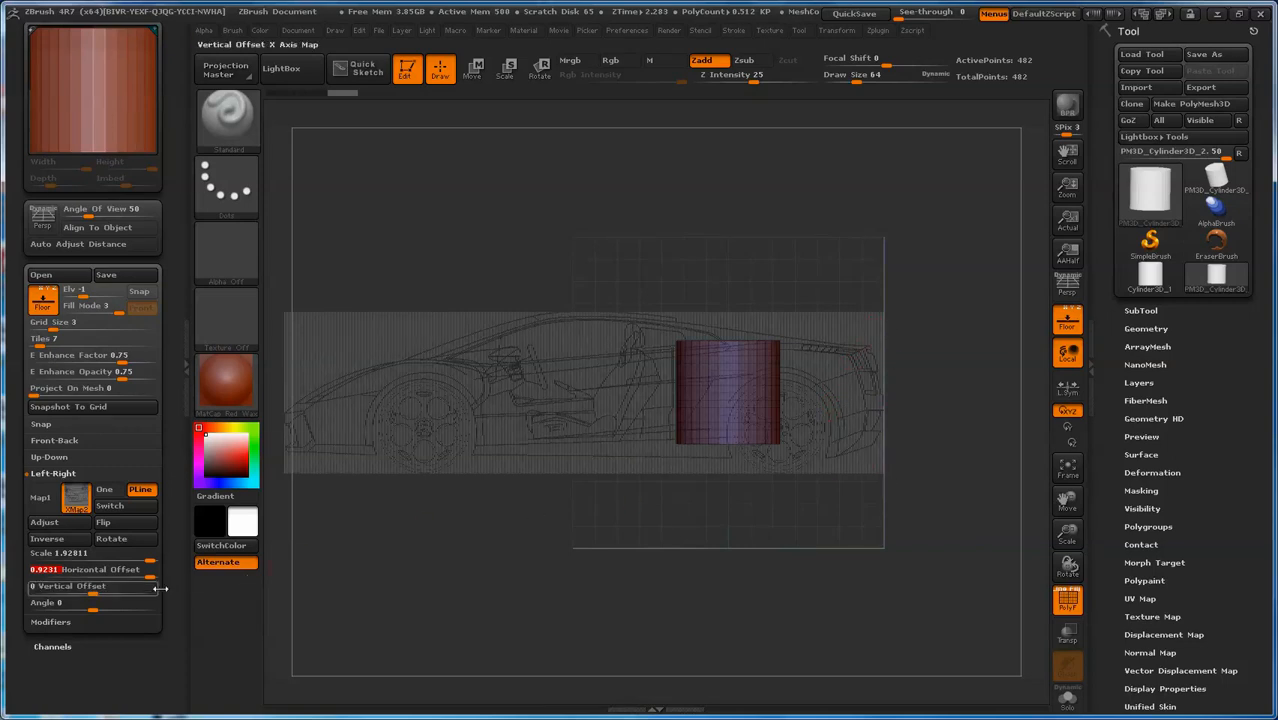
drag(150, 569, 205, 585)
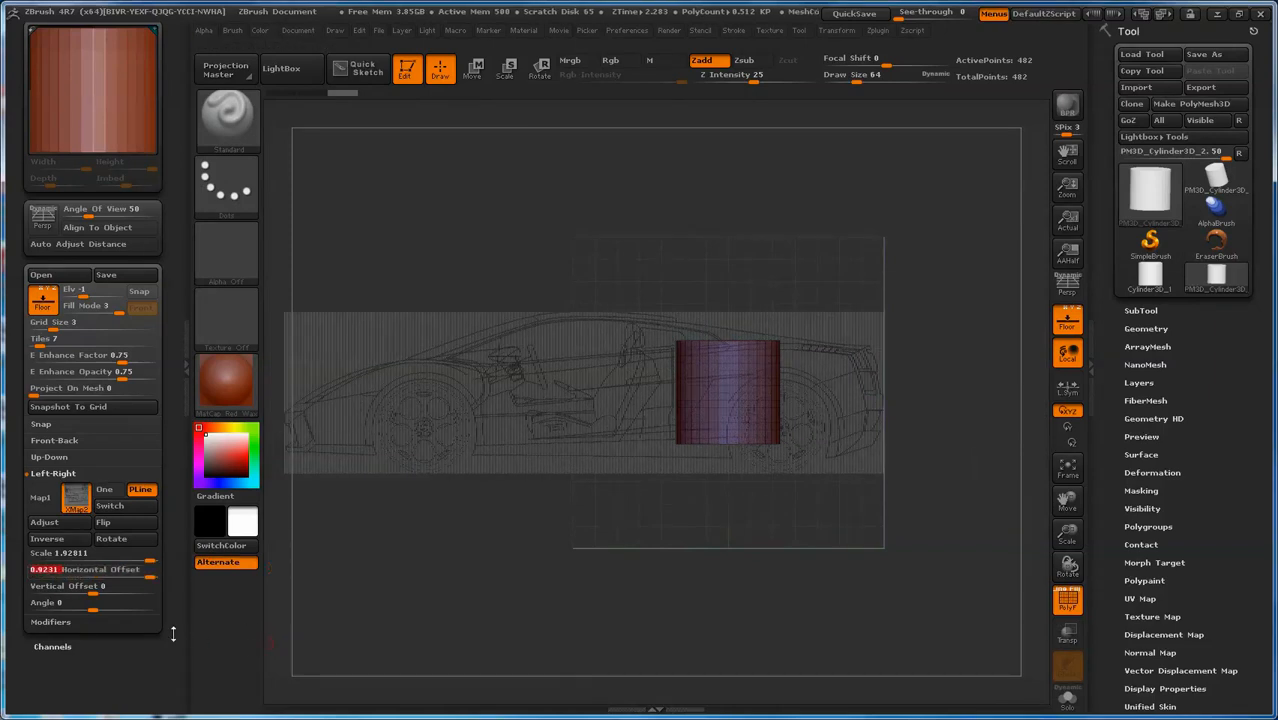
- Try a Vertical Offset of about 0.267 on the side-view car reference, and reset it to 0
drag(92, 590, 132, 604)
key(ctrl)
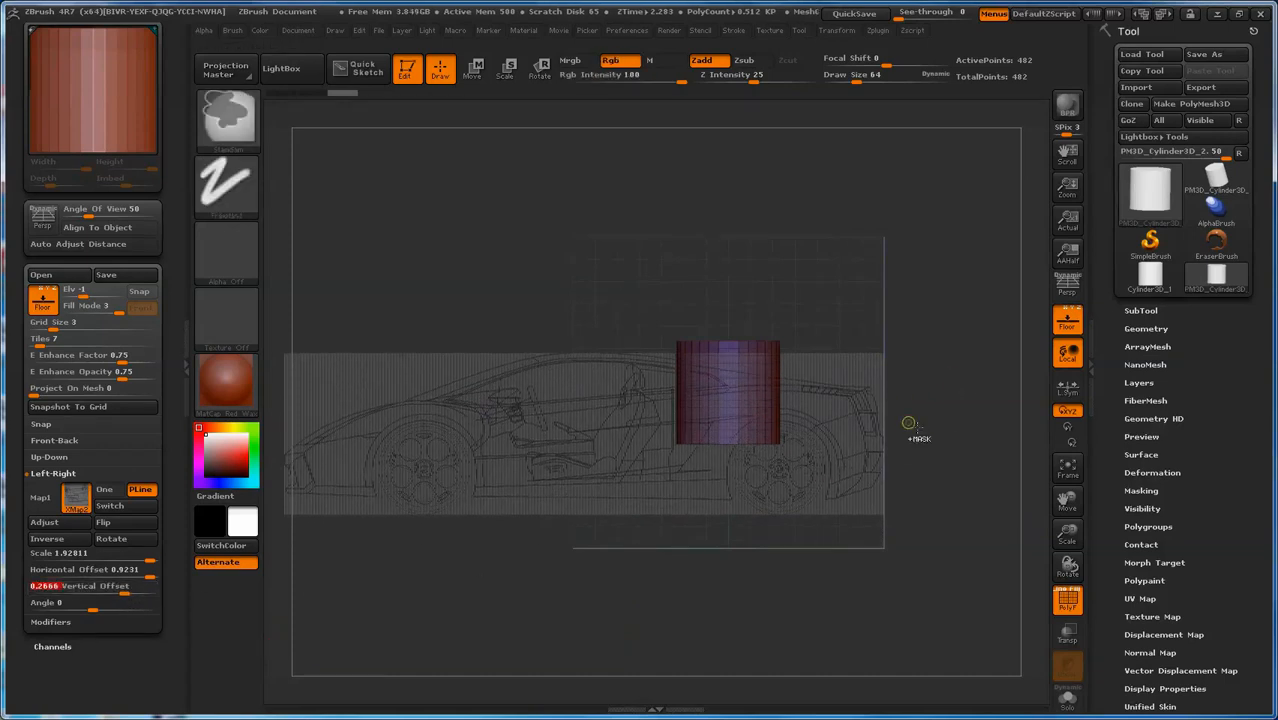
ctrl+click(908, 423)
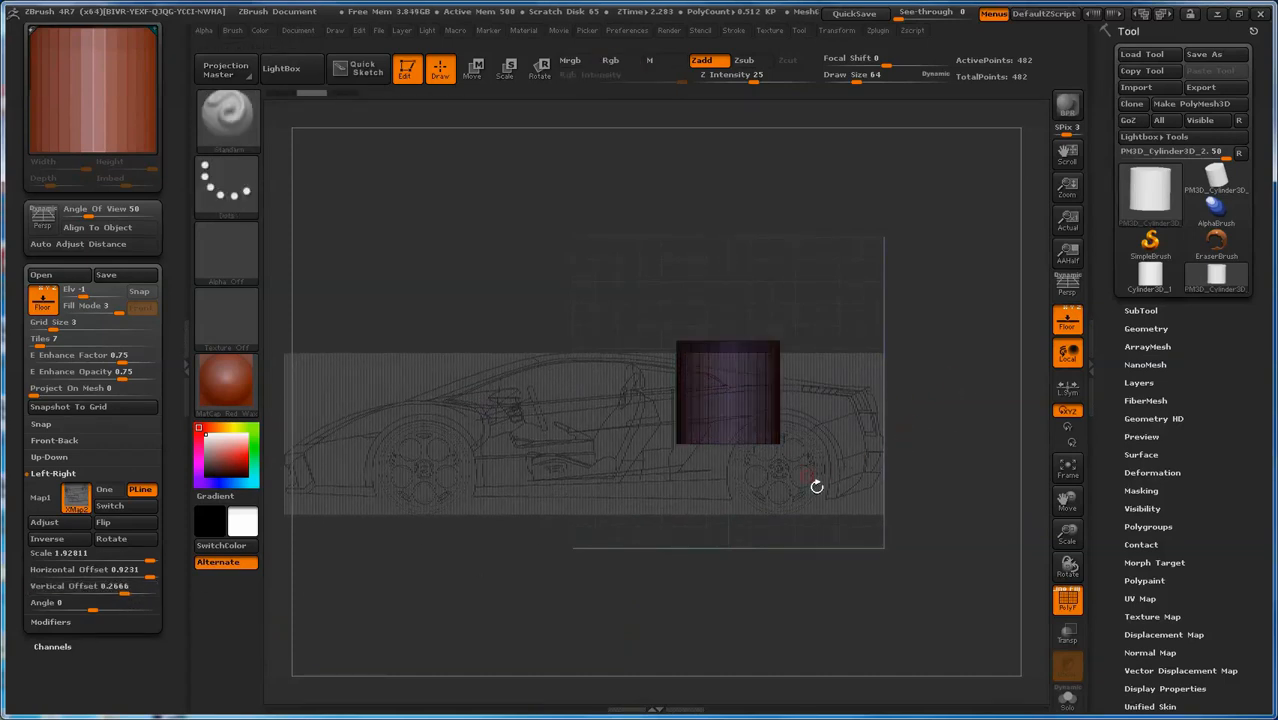
drag(848, 493, 862, 489)
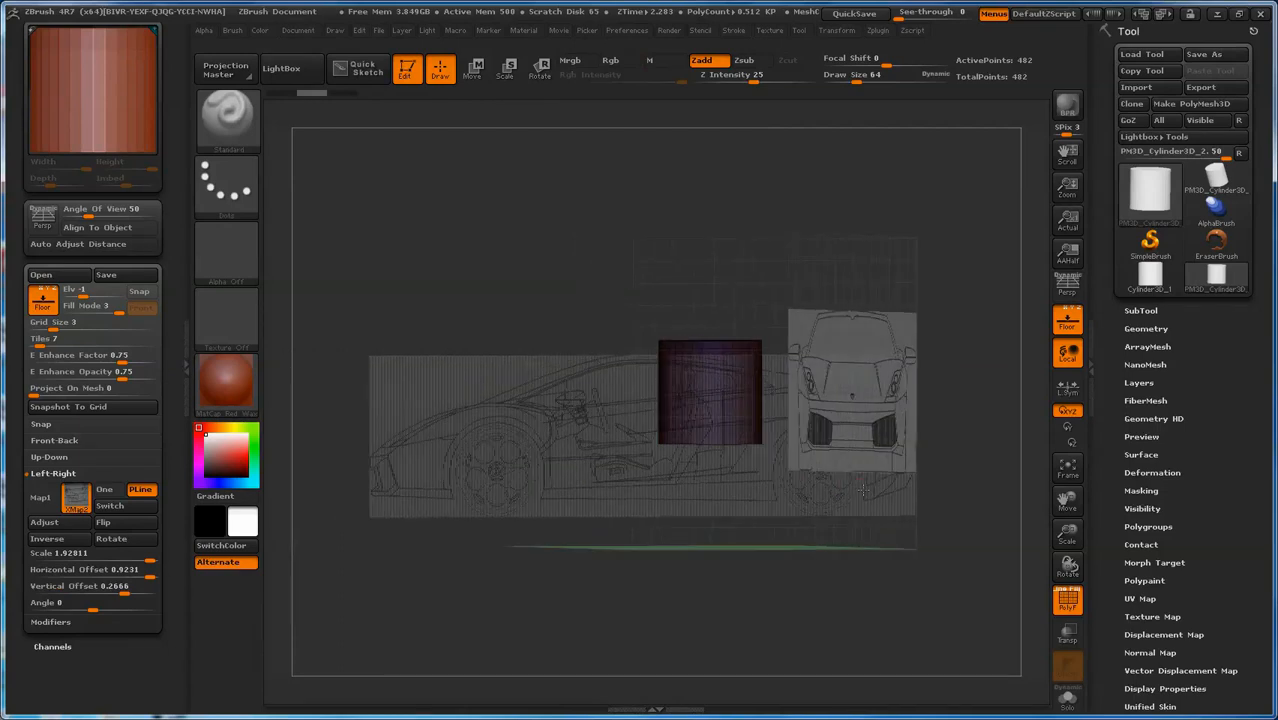
ctrl+click(919, 566)
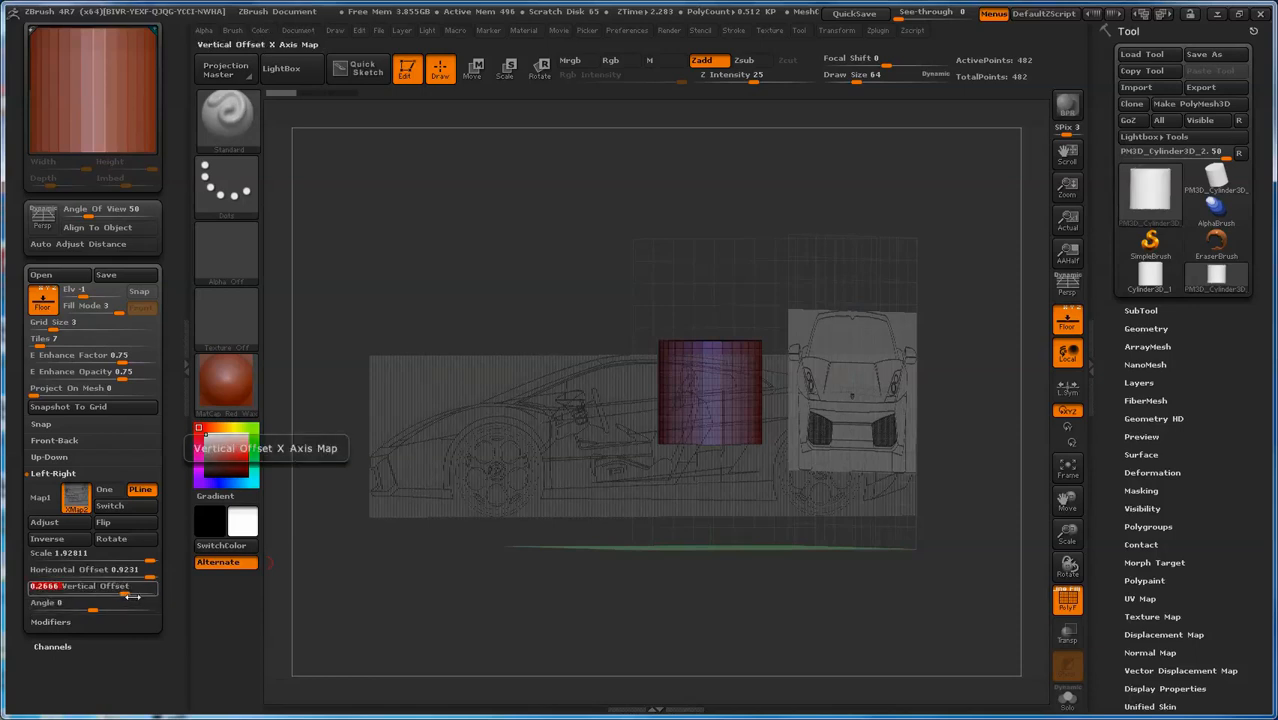
text(0)
key(Return)
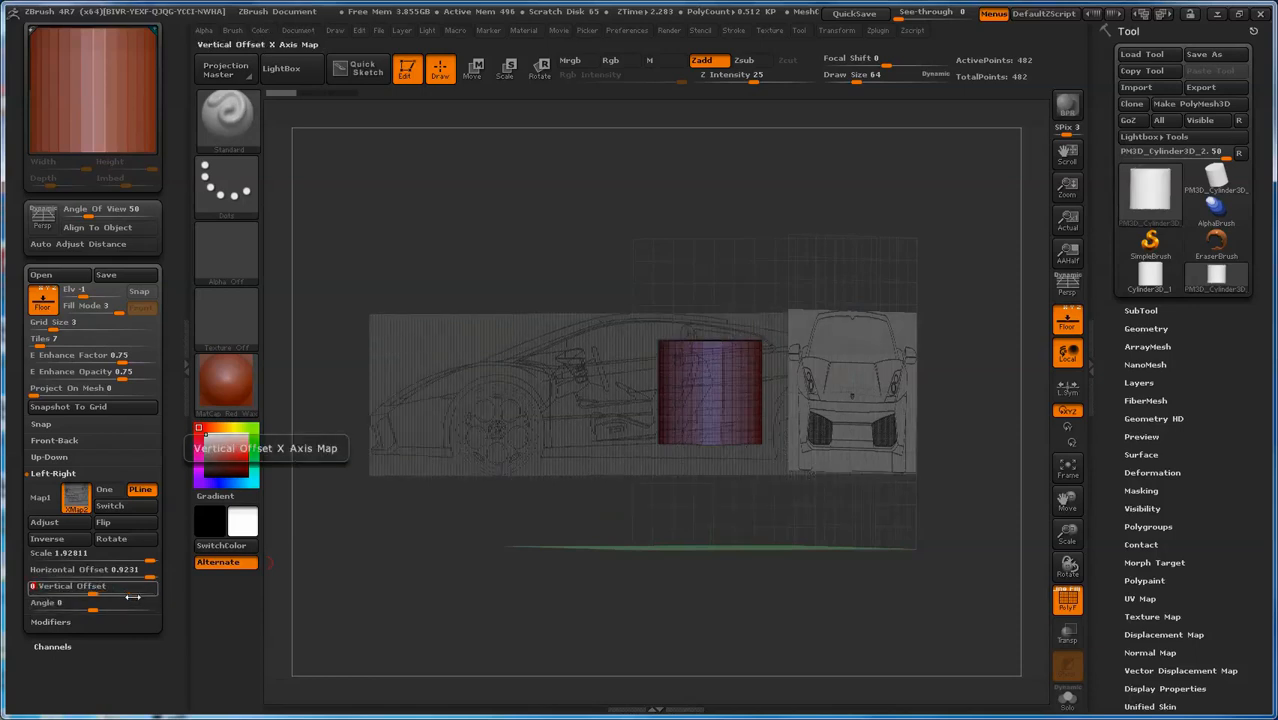
- Try the Flip and Inverse options on the Left-Right map, and restore its original orientation and colours
drag(907, 374, 852, 424)
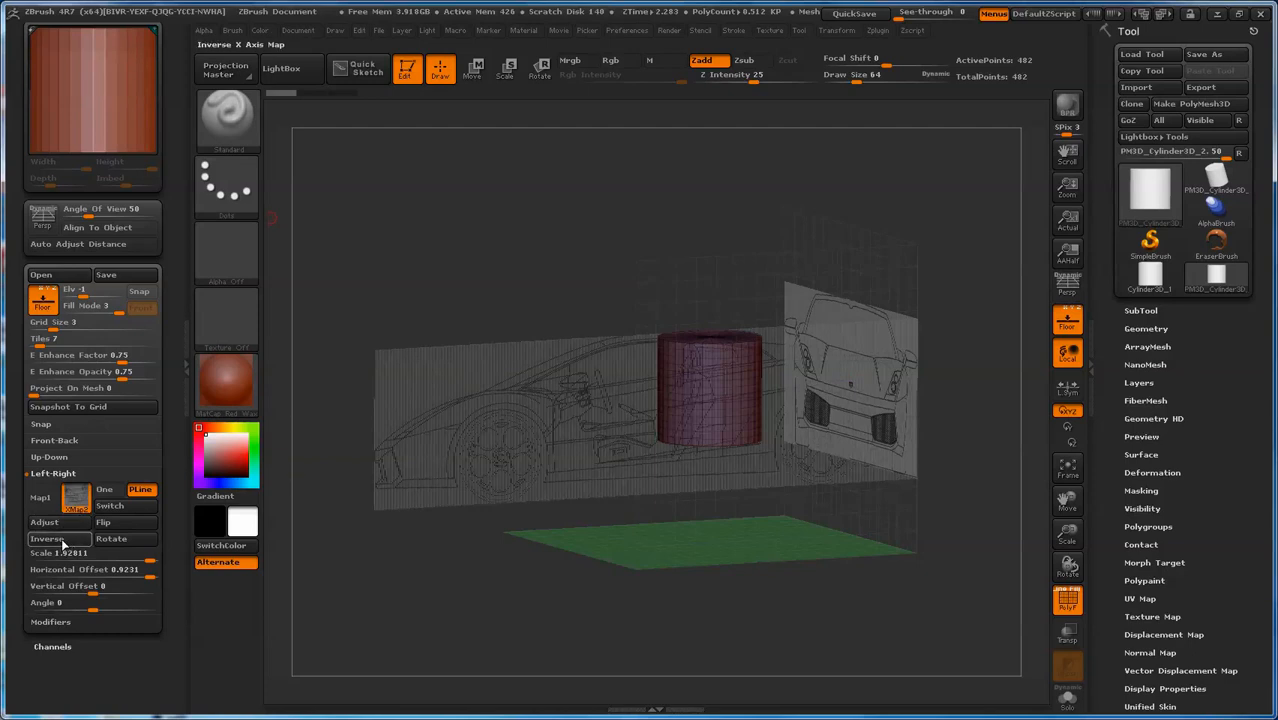
click(128, 524)
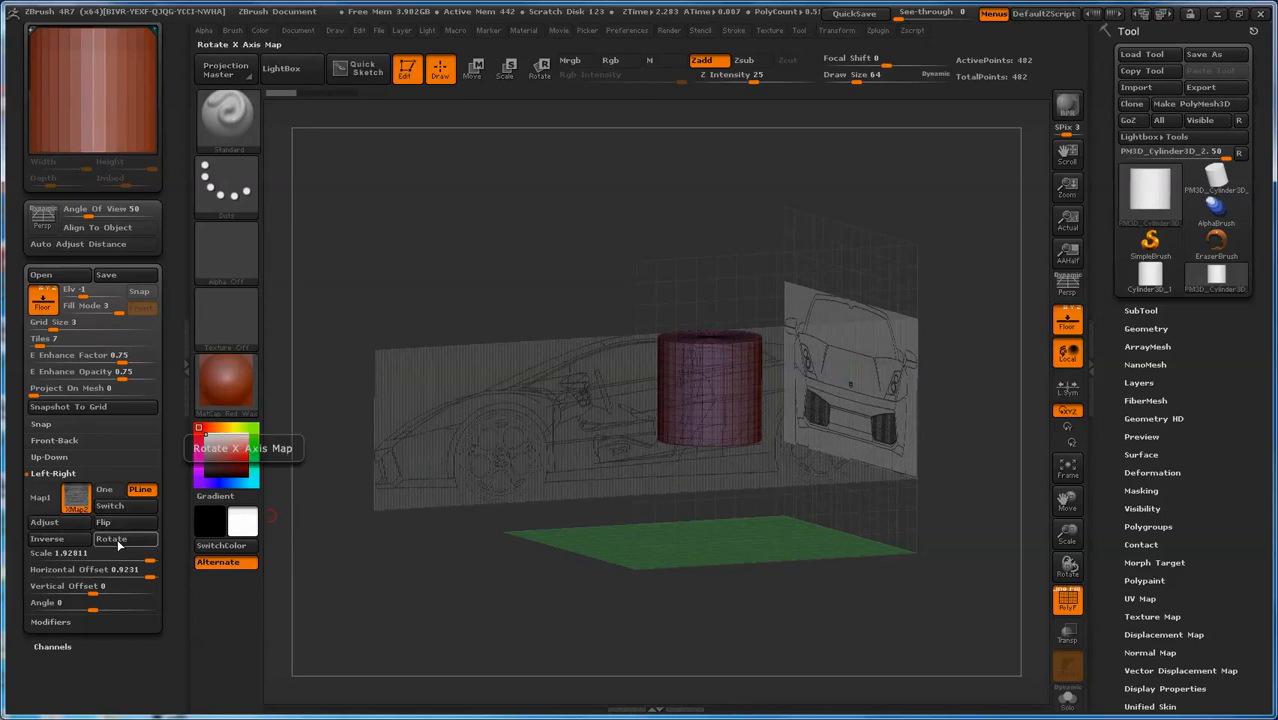
mouse_move(66, 496)
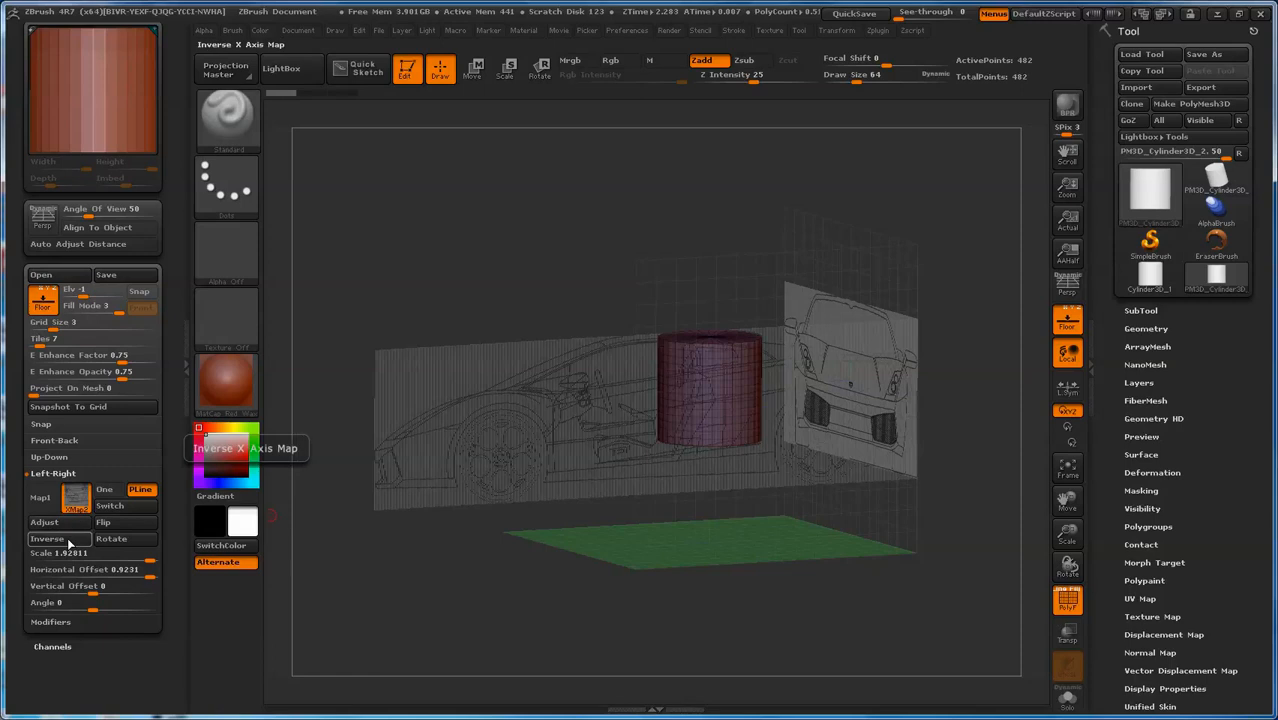
click(68, 539)
click(68, 539)
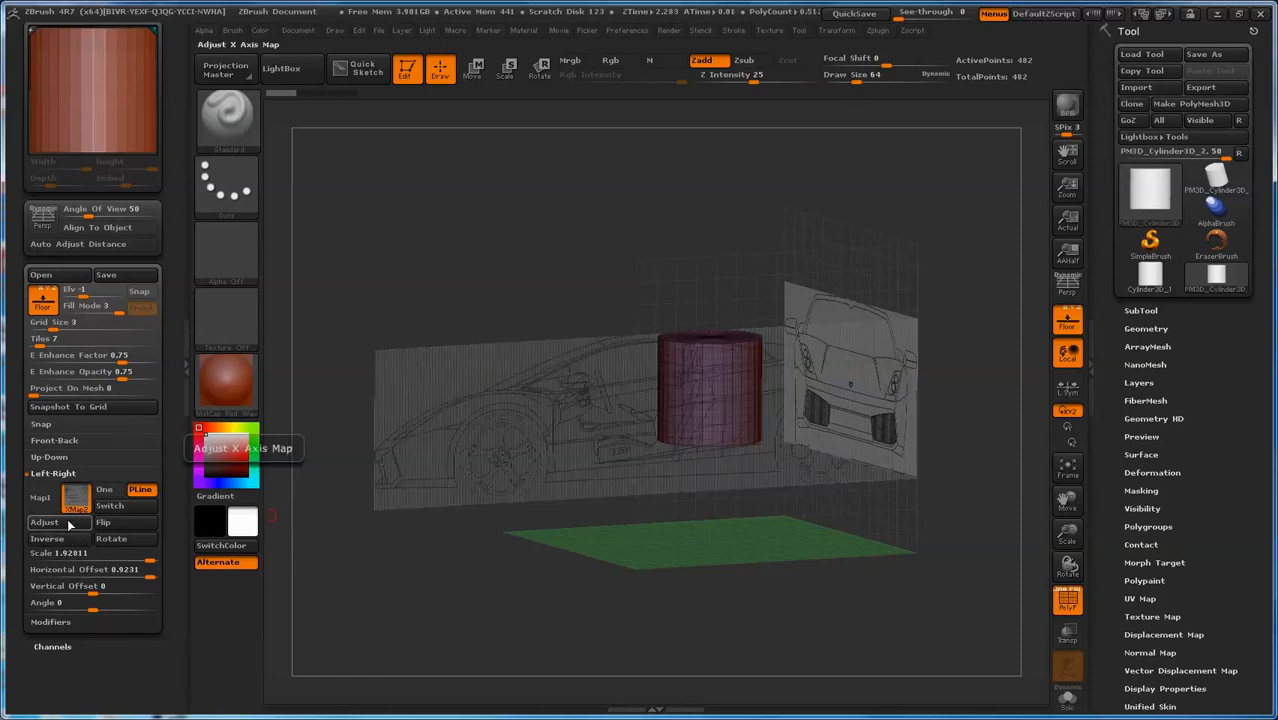
- Try contrast and brightness adjustments on the Left-Right map in Crop And Adjust Image, and discard them
click(67, 523)
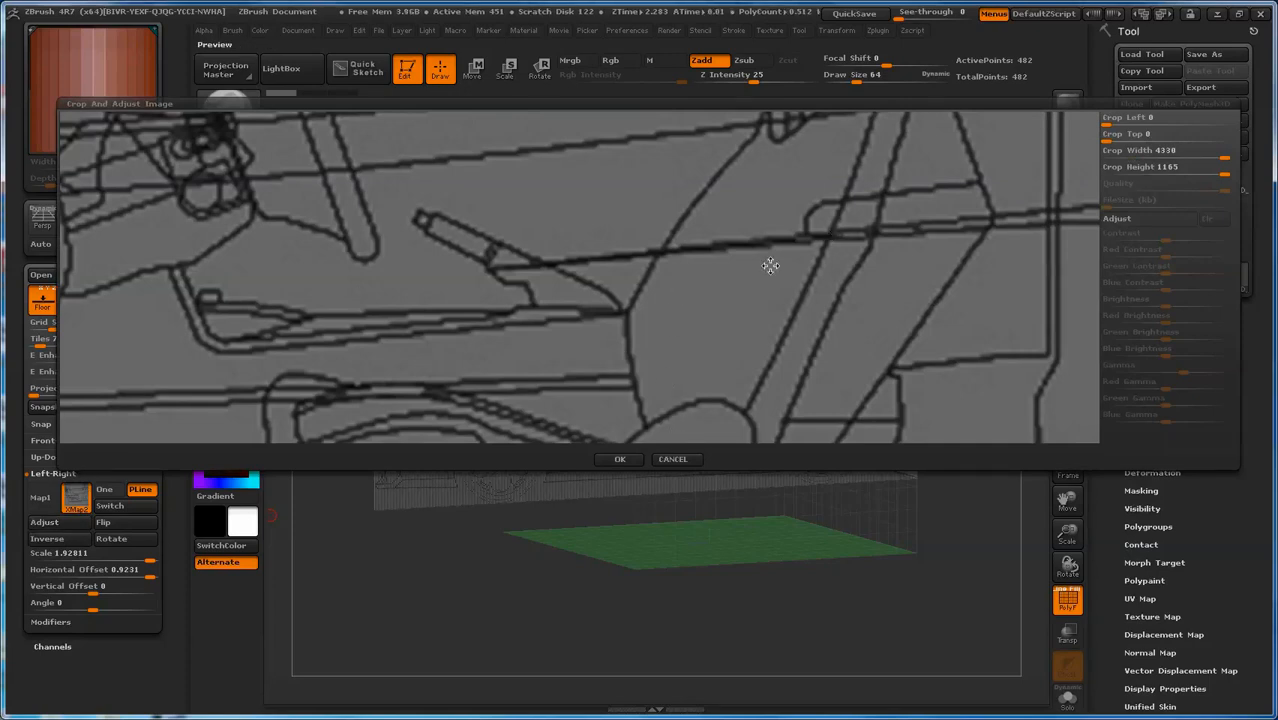
click(1112, 134)
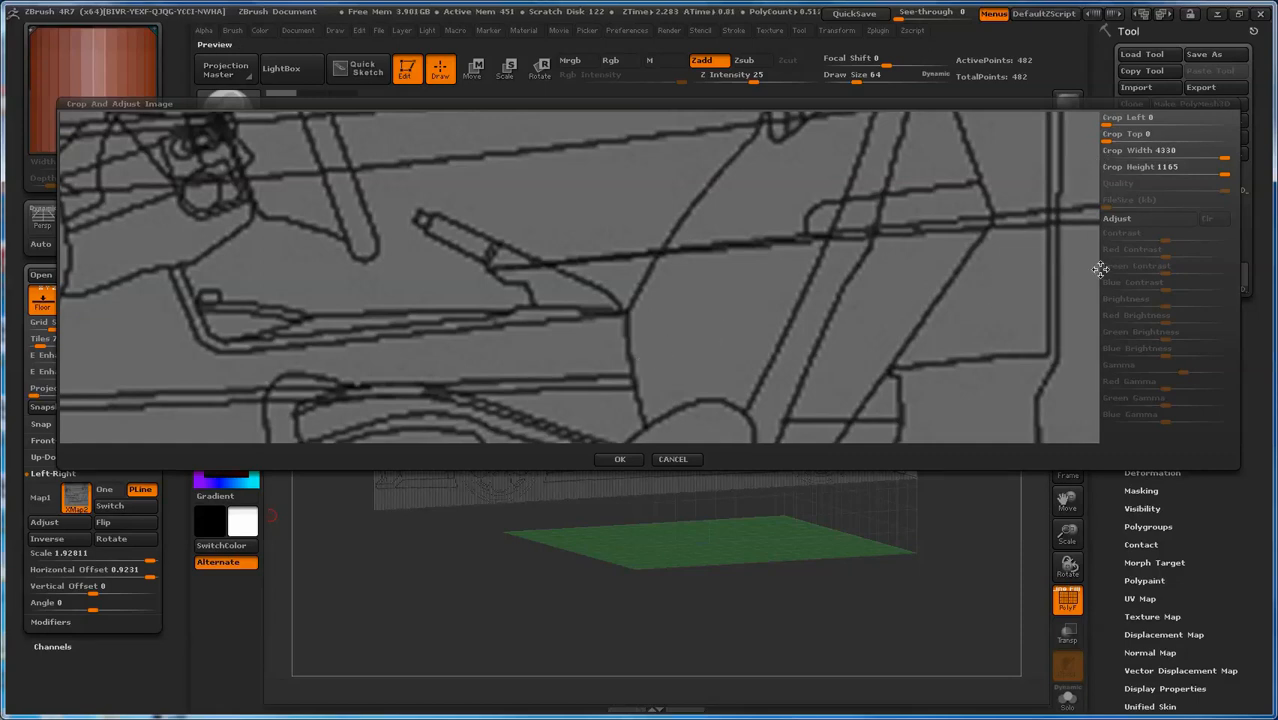
click(1118, 221)
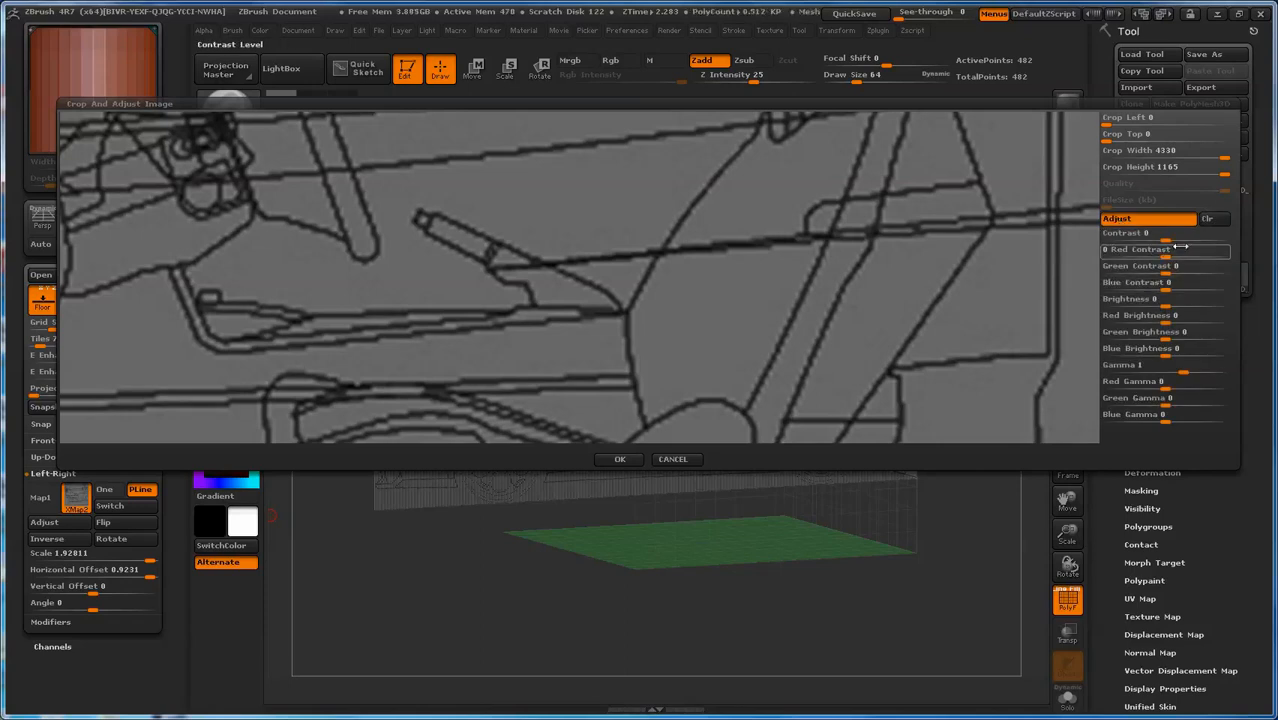
mouse_move(1168, 236)
mouse_down()
mouse_move(1237, 242)
mouse_move(1200, 242)
mouse_up()
click(1210, 219)
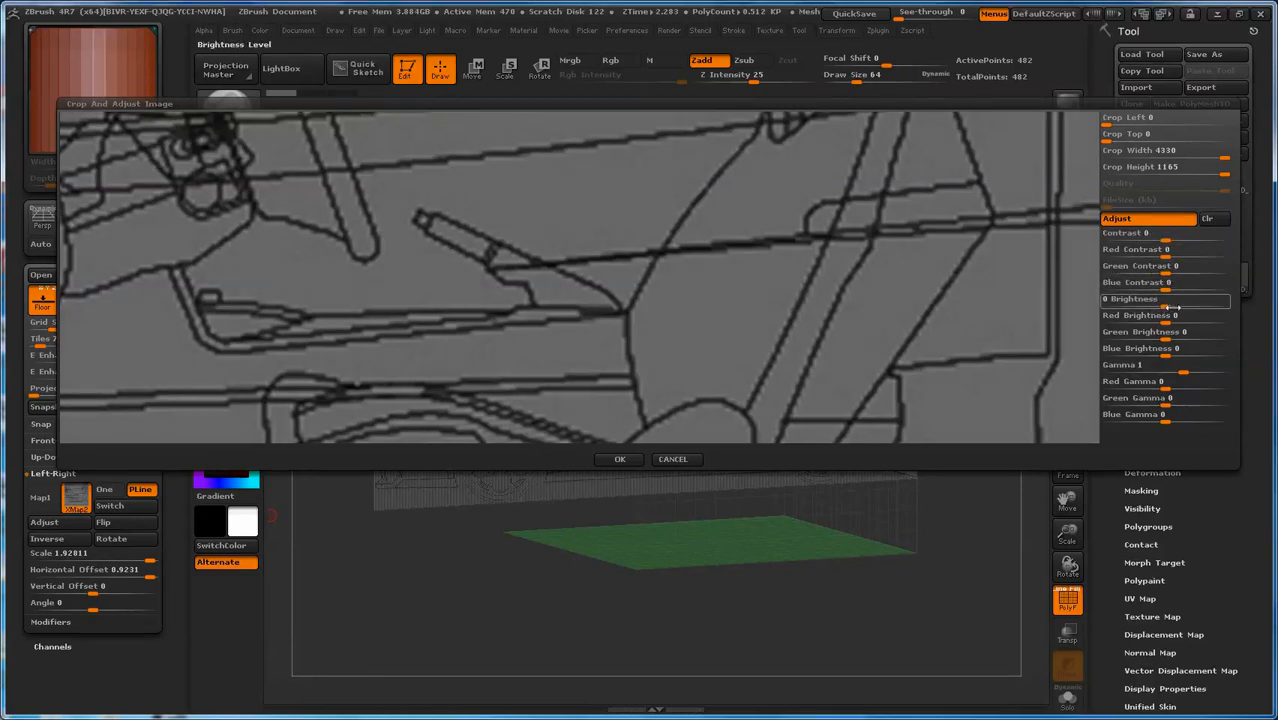
mouse_move(1180, 308)
mouse_down()
mouse_move(1149, 306)
mouse_move(1179, 307)
mouse_up()
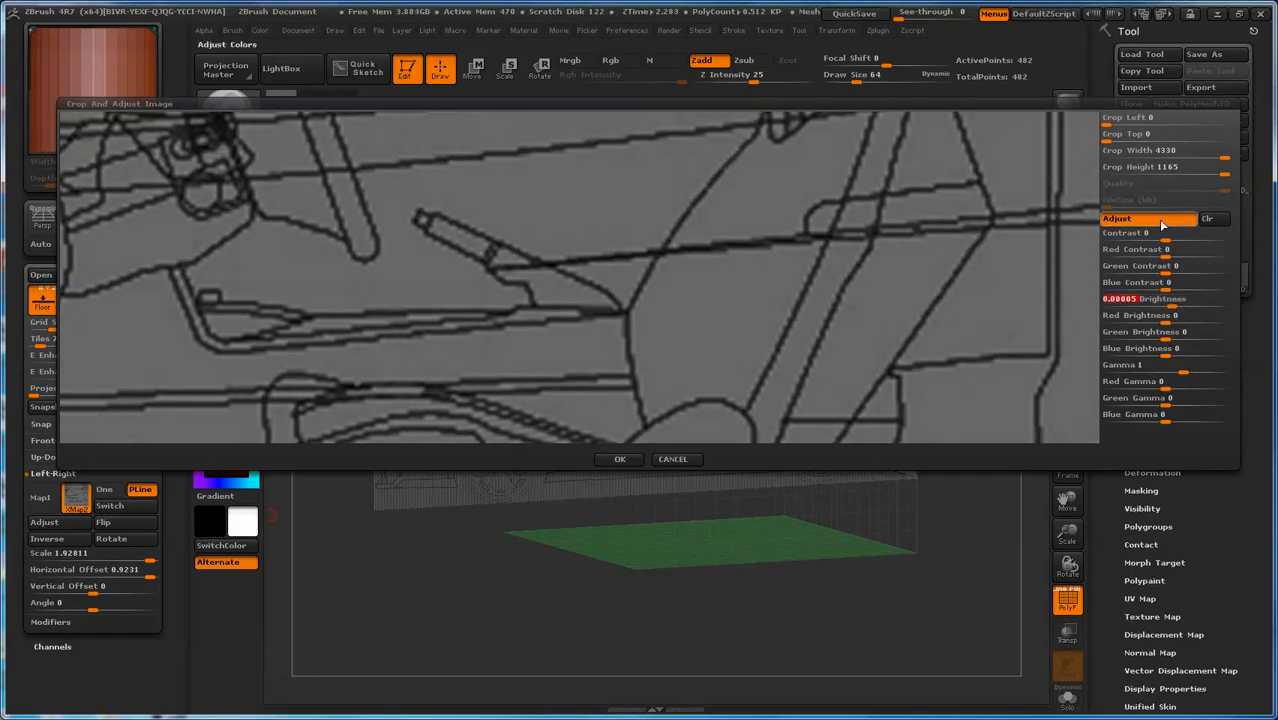
click(686, 460)
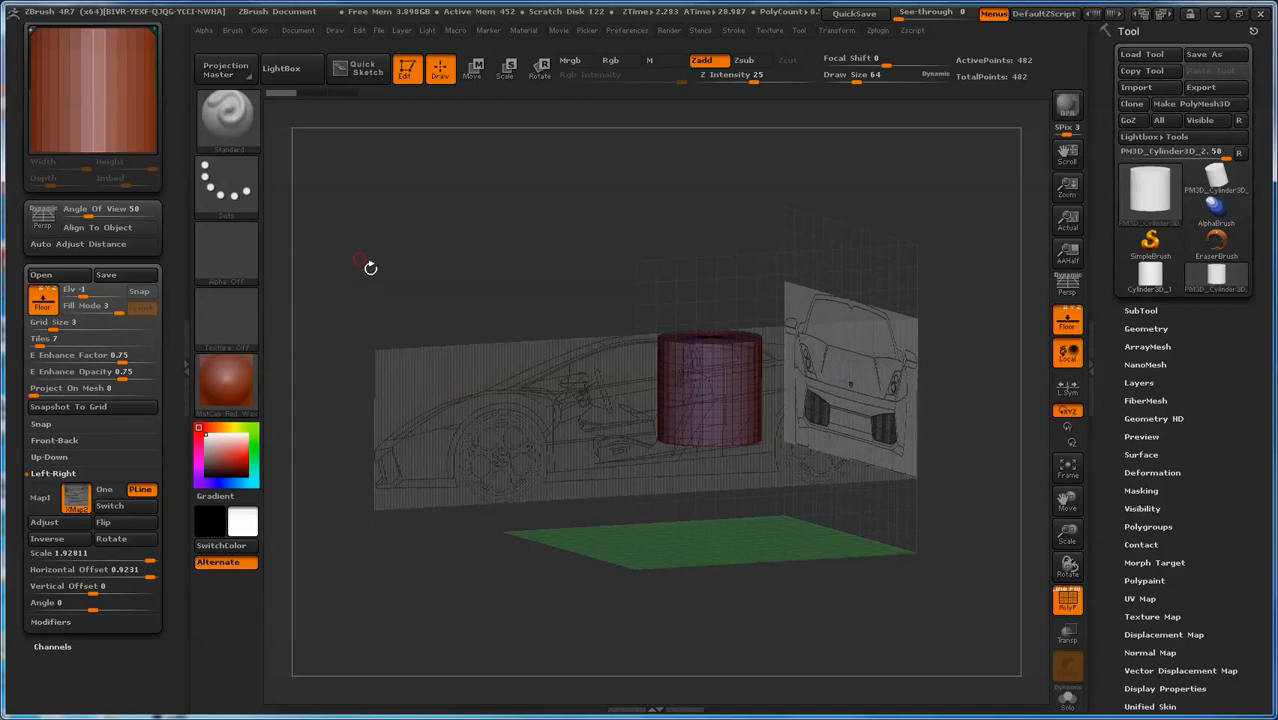
- Load DemoHead.ZTL from the LightBox tool library in place of the cylinder between the car references
click(297, 74)
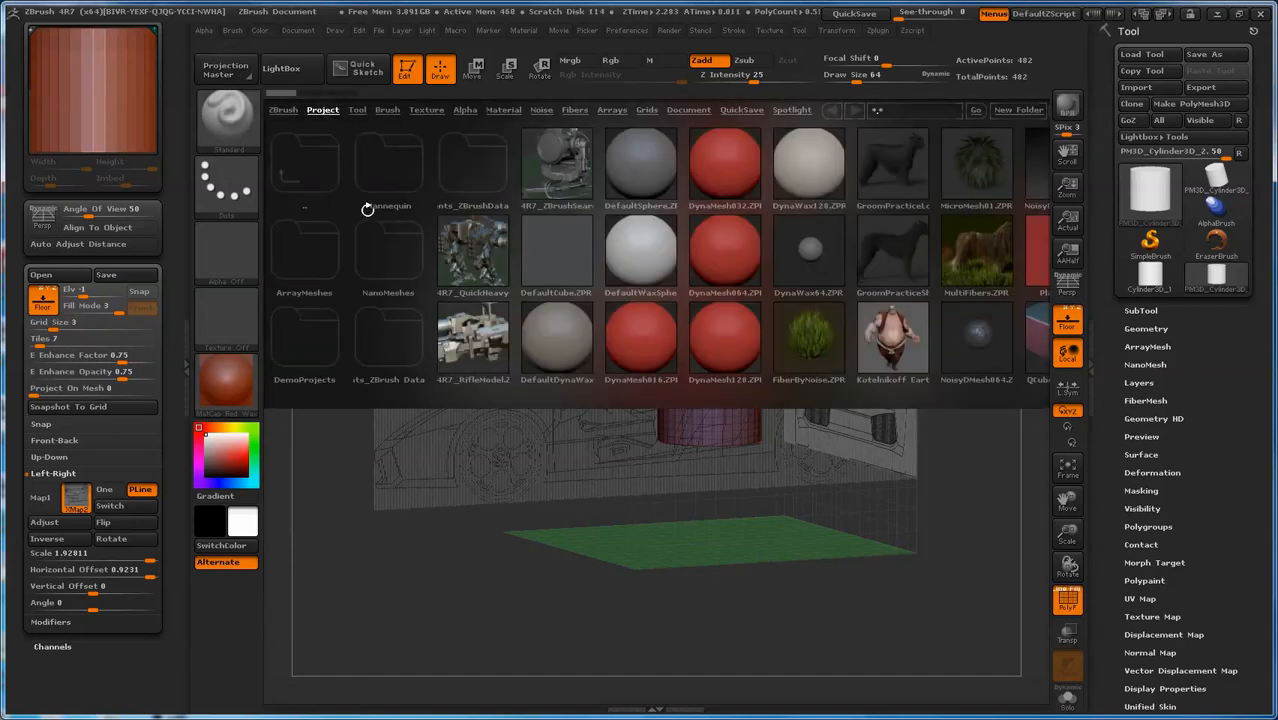
click(357, 111)
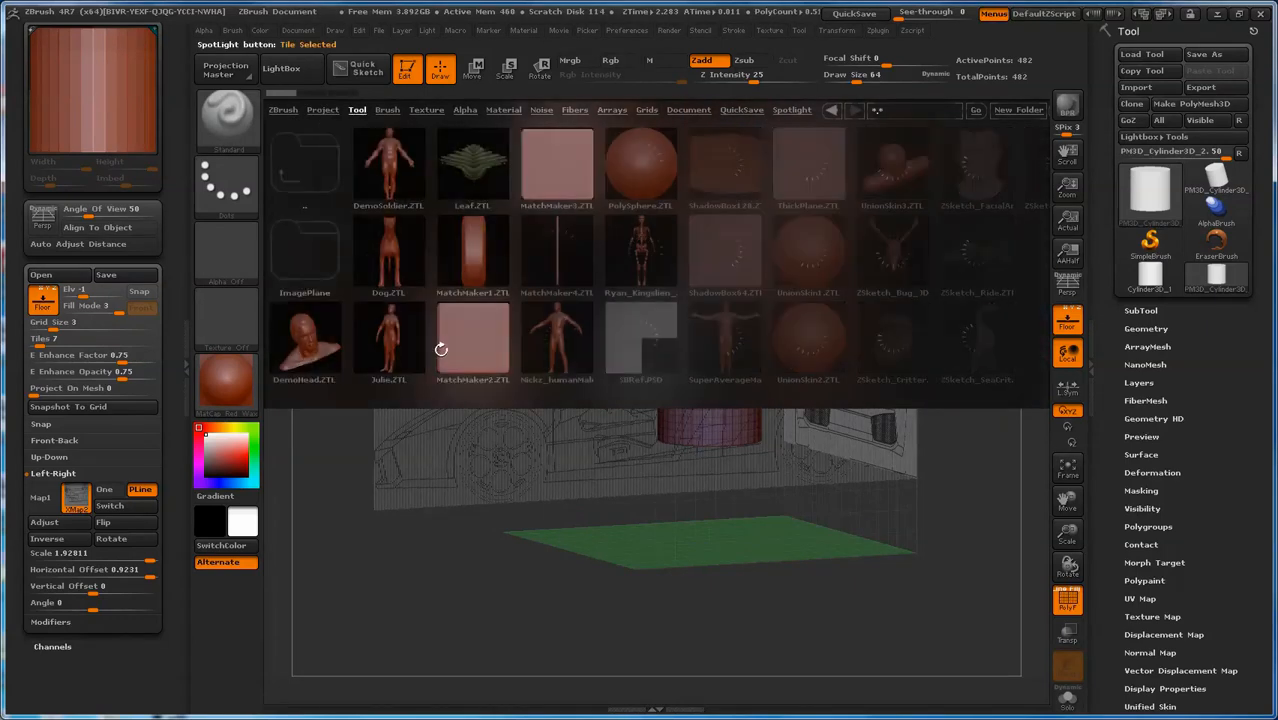
double_click(320, 358)
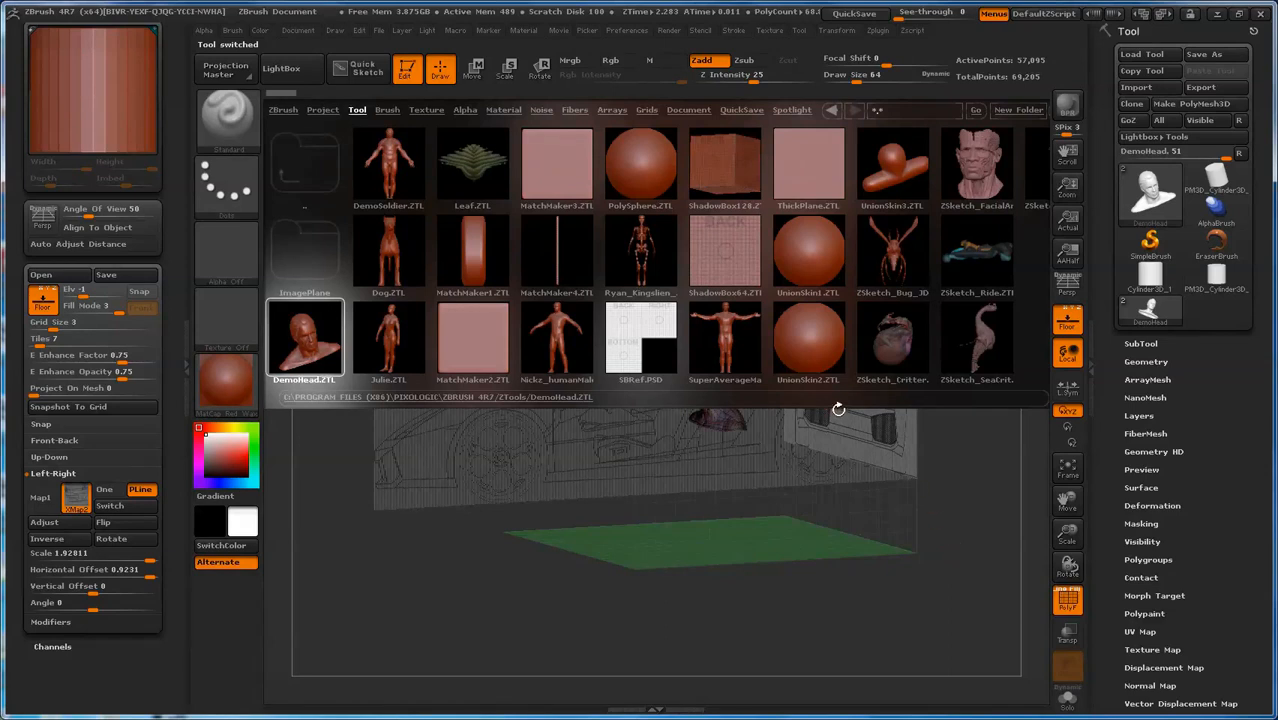
click(283, 70)
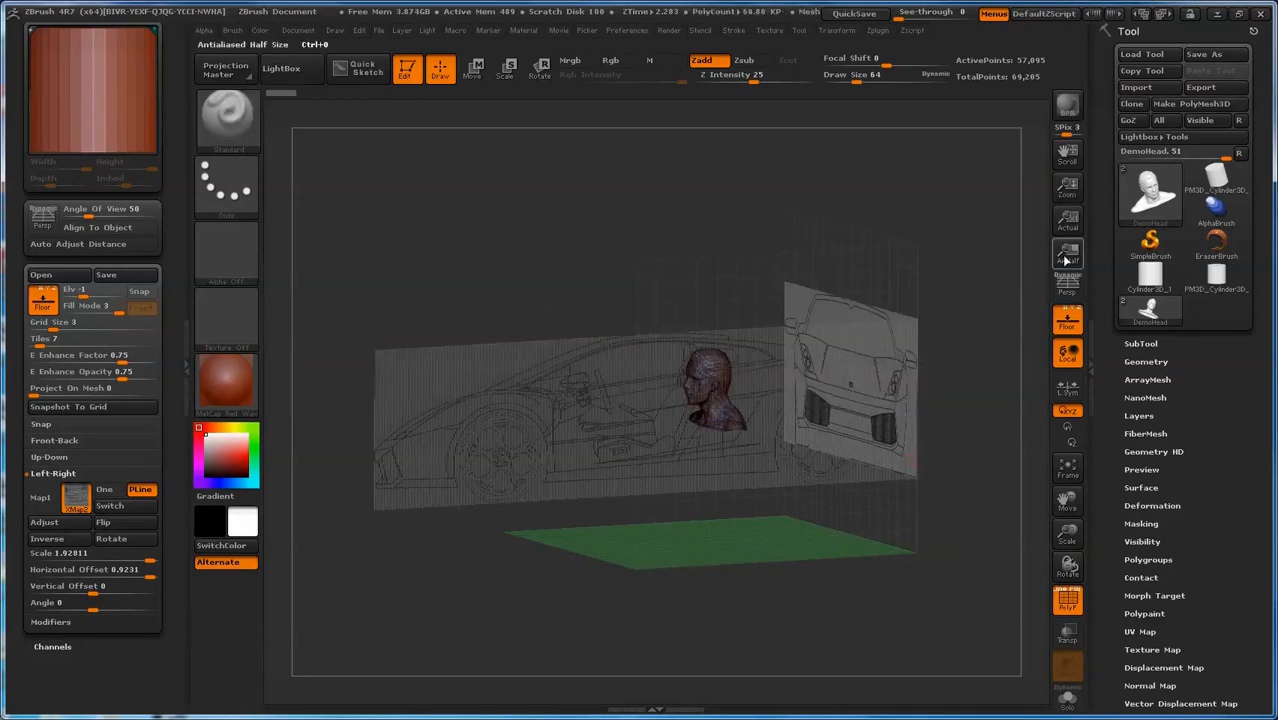
- Switch to SimpleBrush, then clear the canvas and reset the tools by initializing ZBrush
click(1152, 244)
click(513, 250)
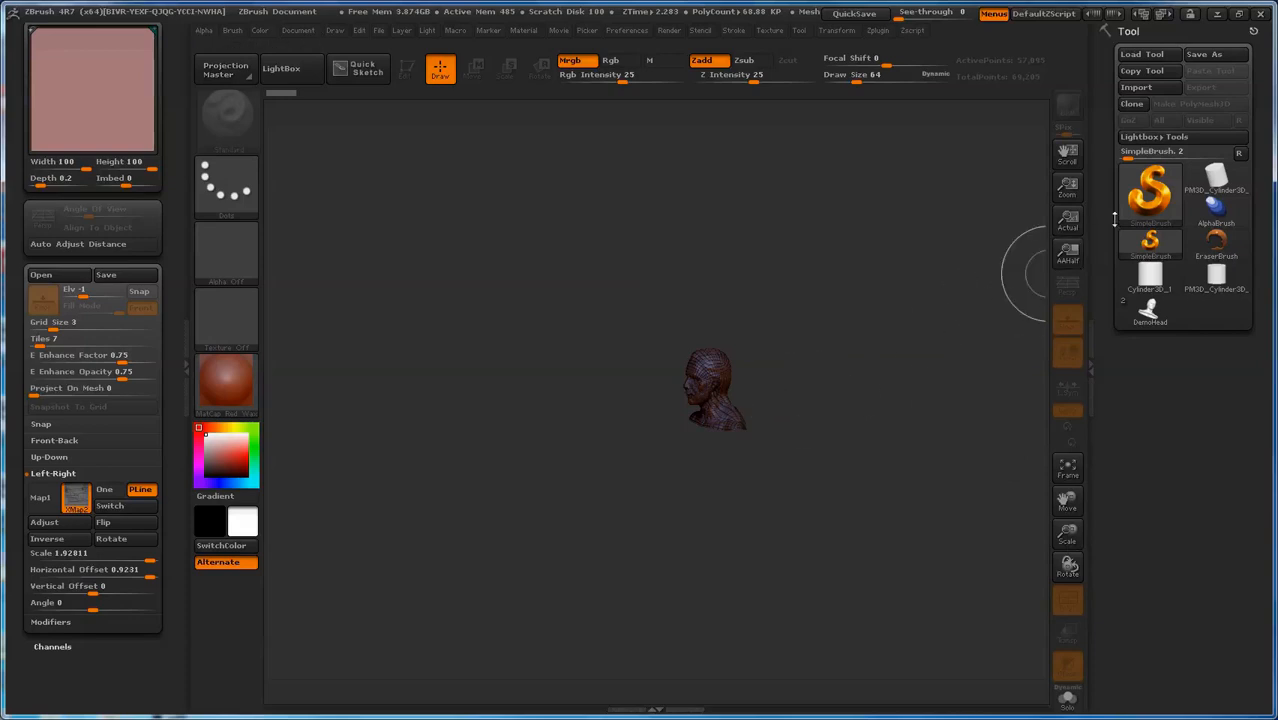
key(ctrl+n)
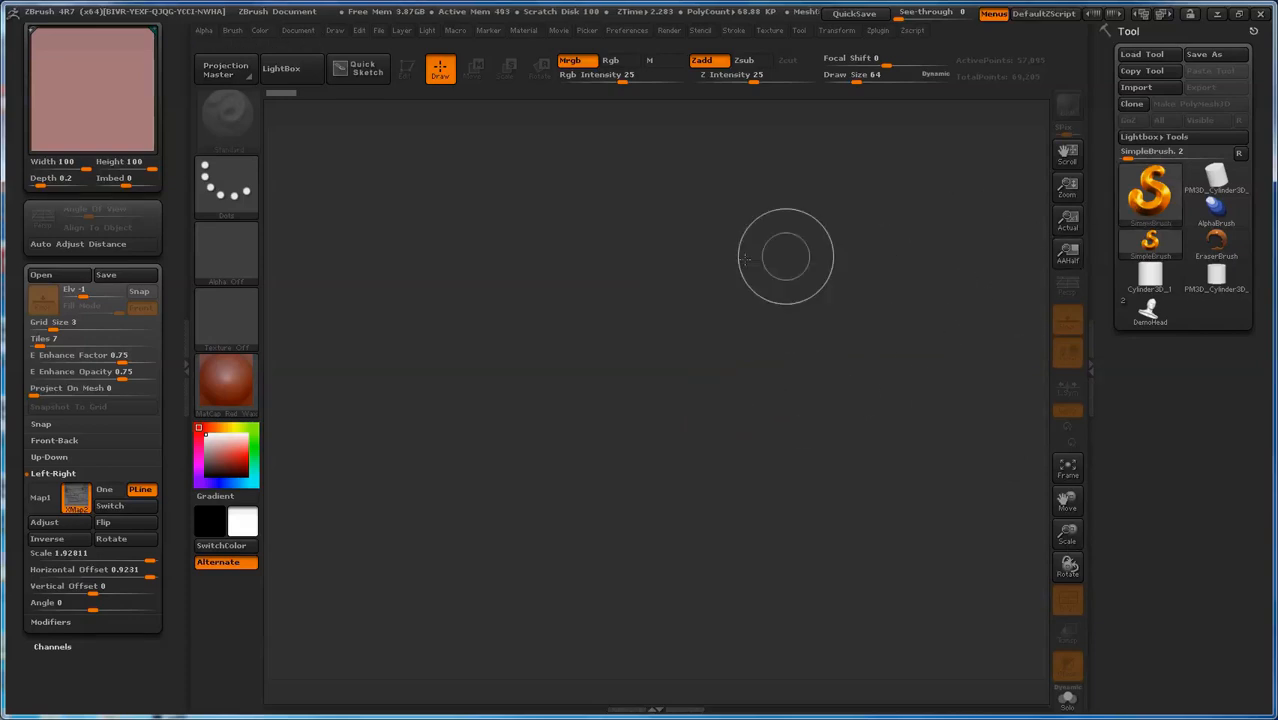
key(ctrl+shift+i)
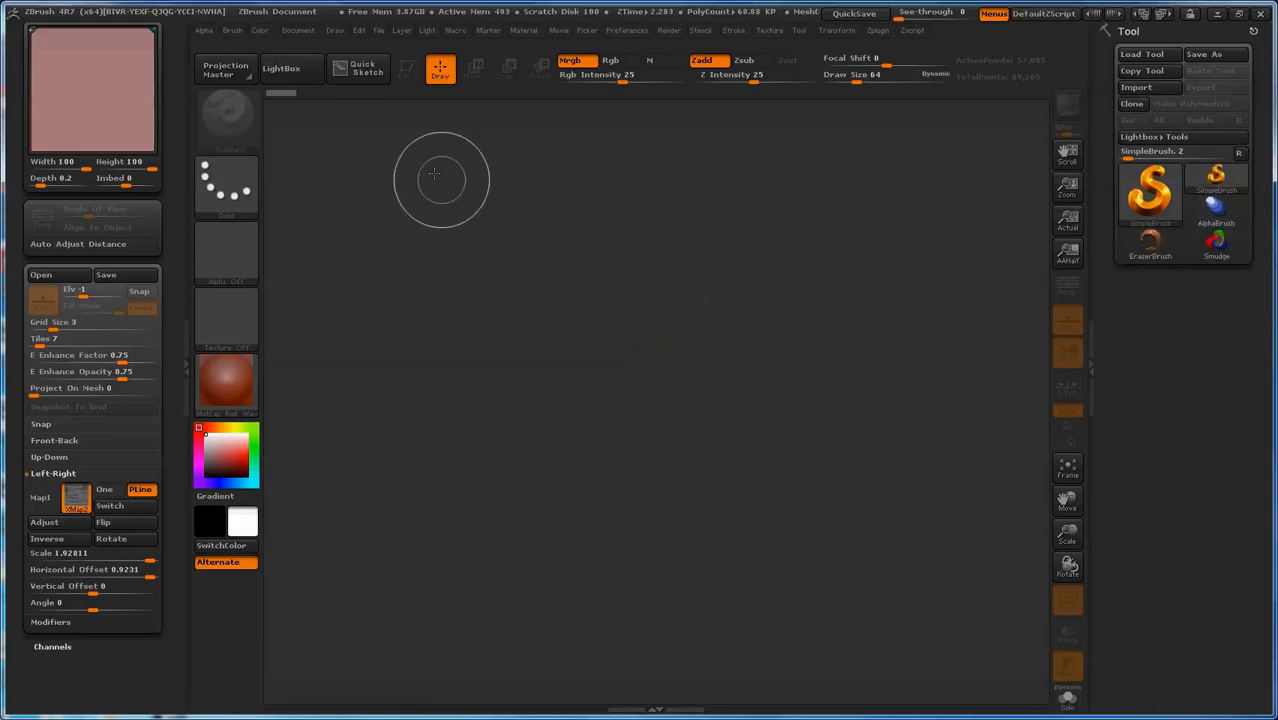
- Load DemoHead.ZTL from LightBox and draw the head upright at the centre of the canvas
click(283, 69)
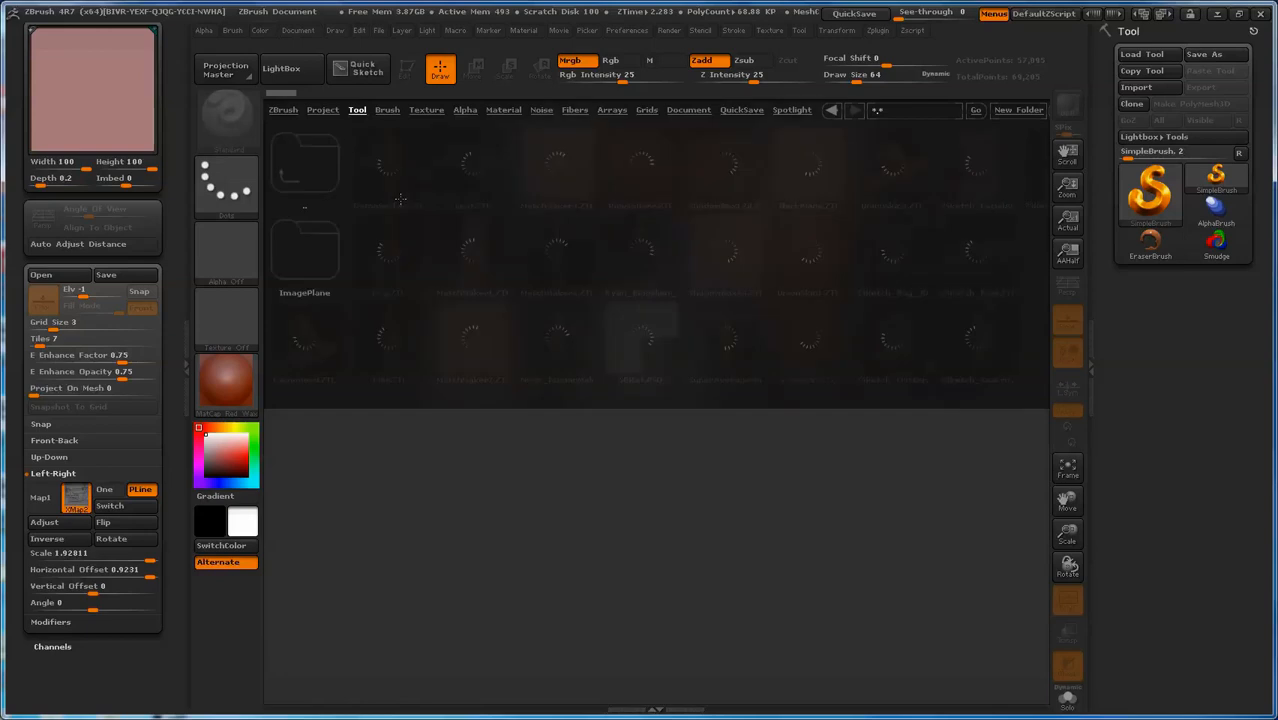
double_click(316, 345)
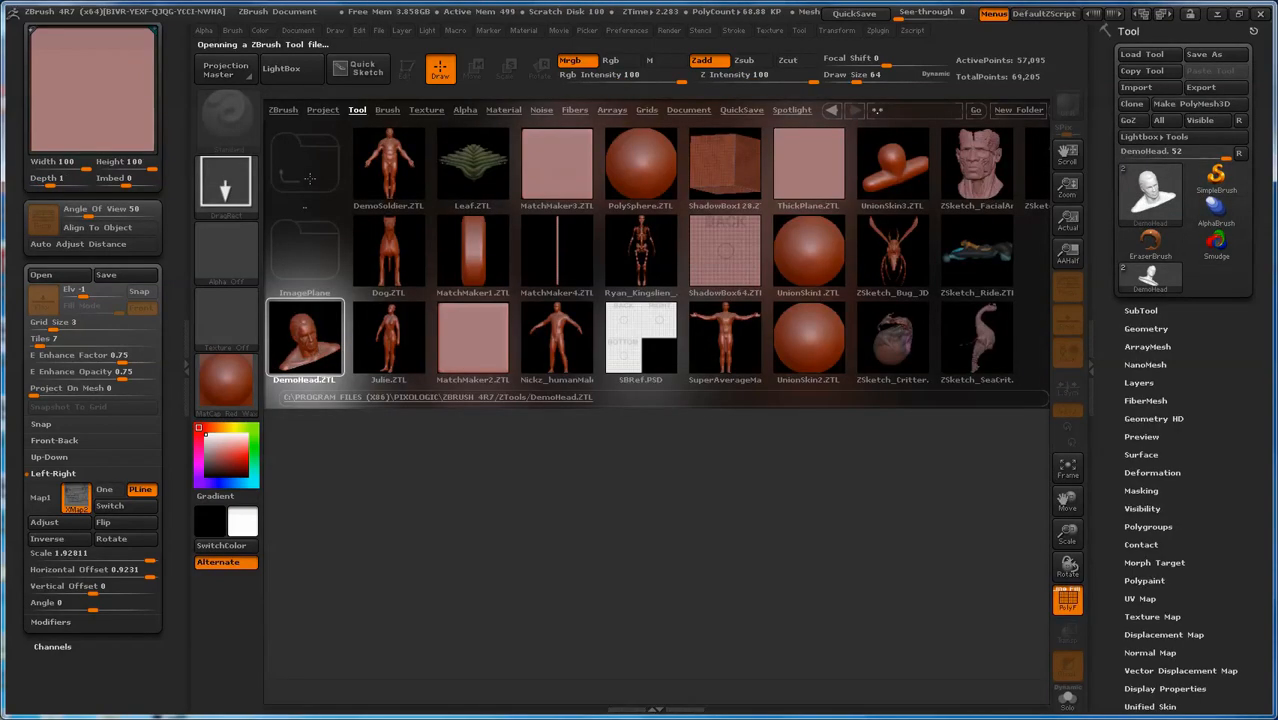
click(296, 74)
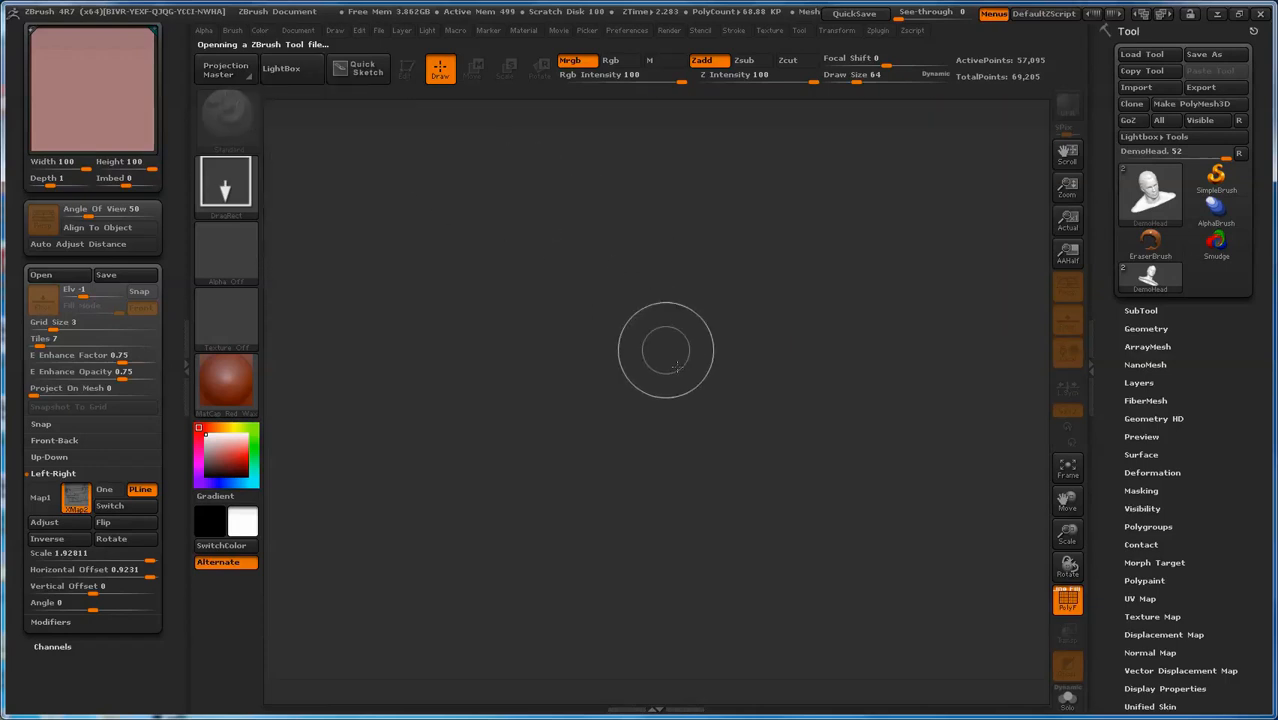
drag(647, 375, 645, 582)
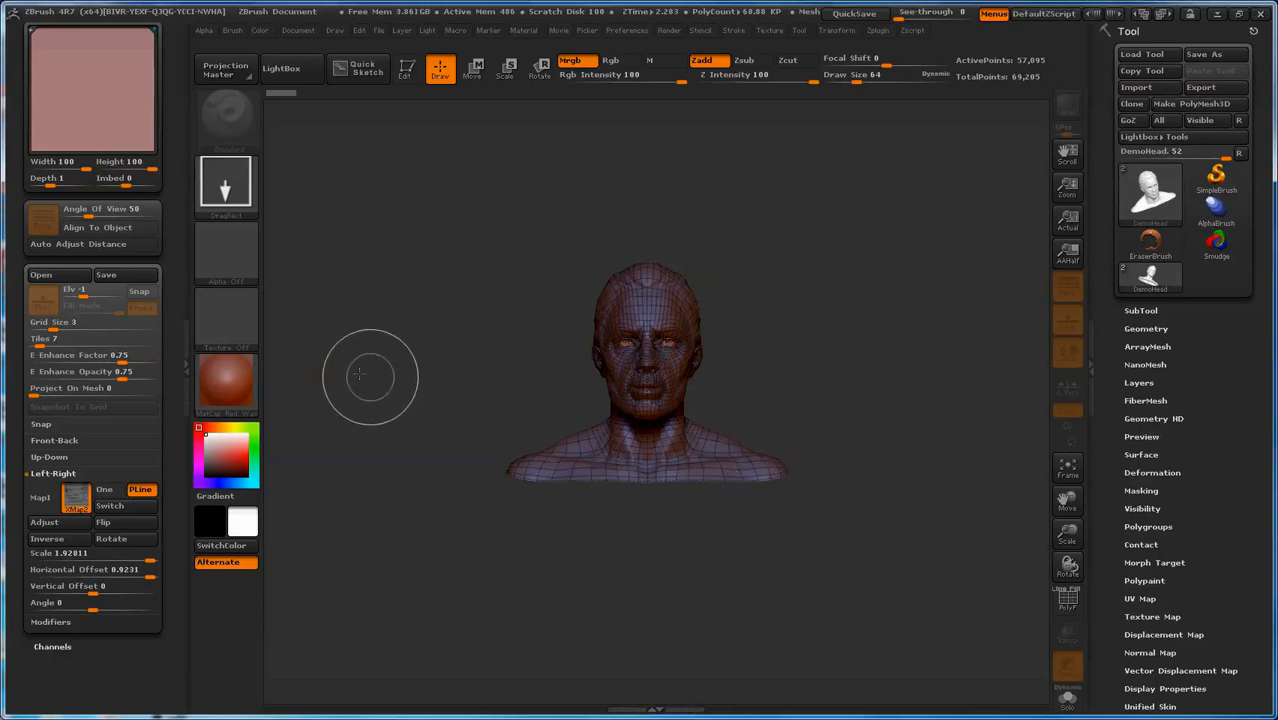
- Remove the Draw palette from the tray and dock it there again at its floor grid settings
drag(21, 226, 23, 355)
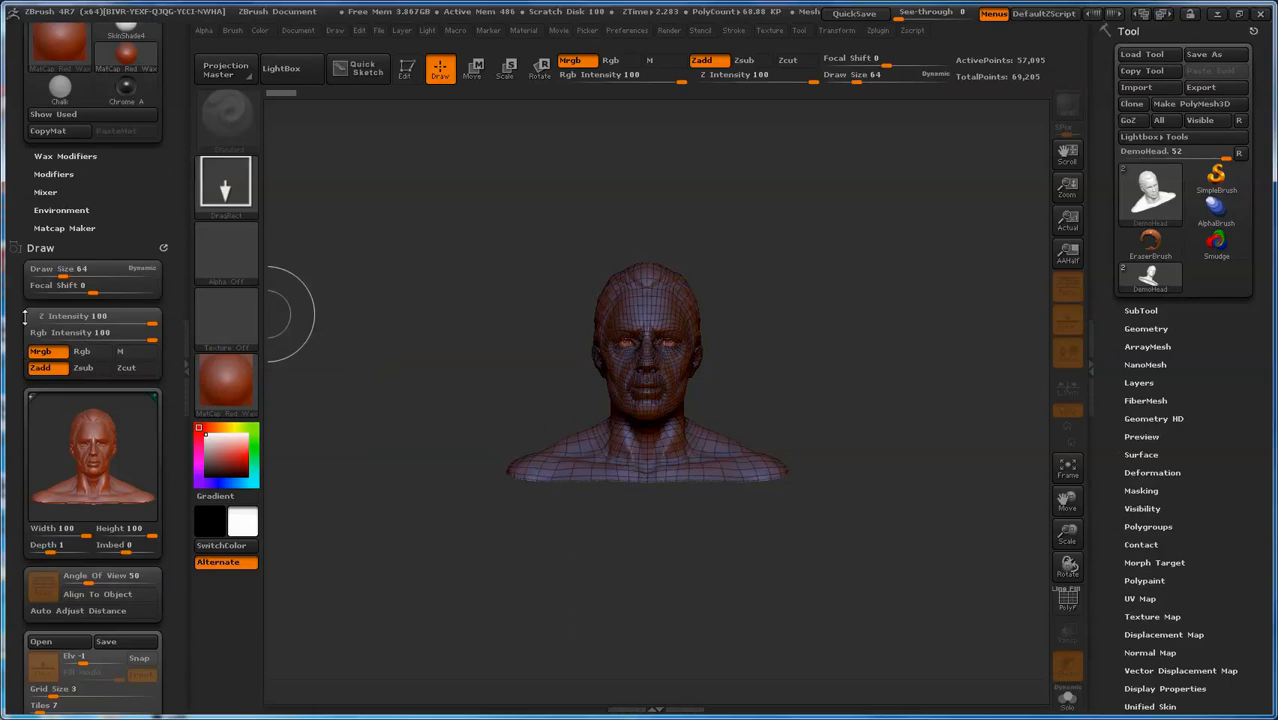
click(168, 250)
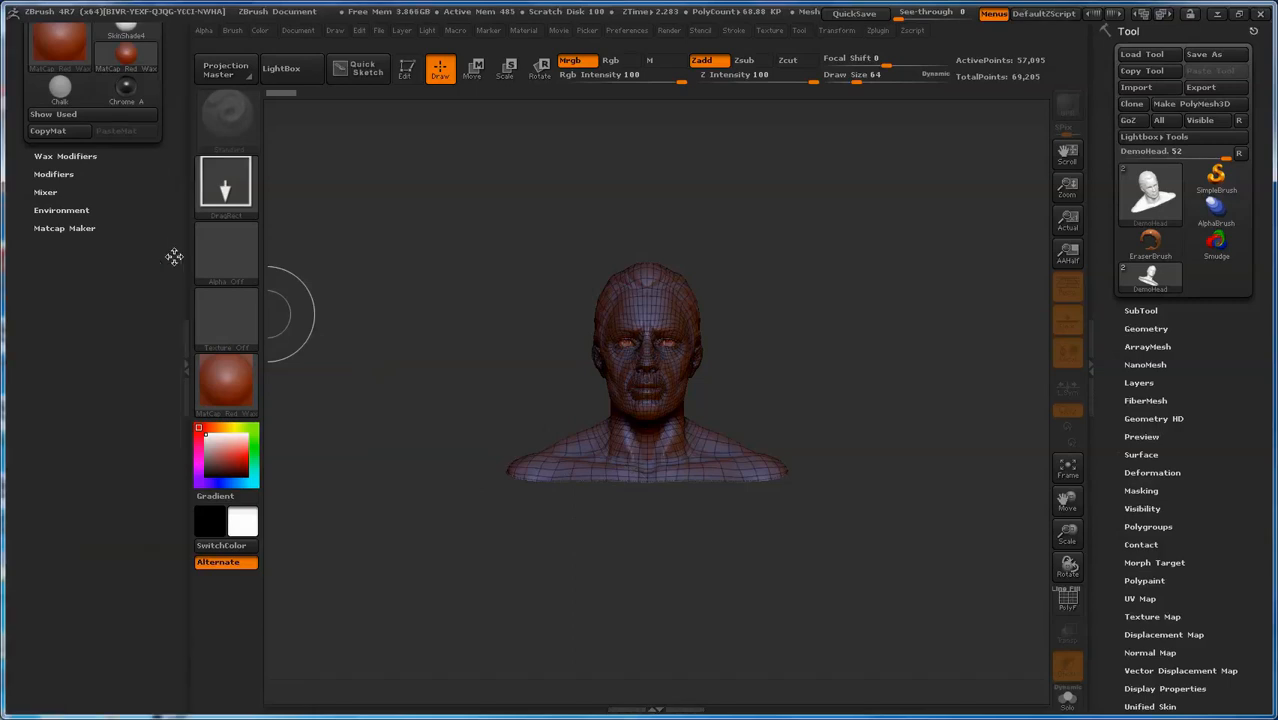
click(336, 31)
mouse_move(338, 57)
mouse_down()
mouse_move(43, 314)
mouse_move(50, 343)
mouse_up()
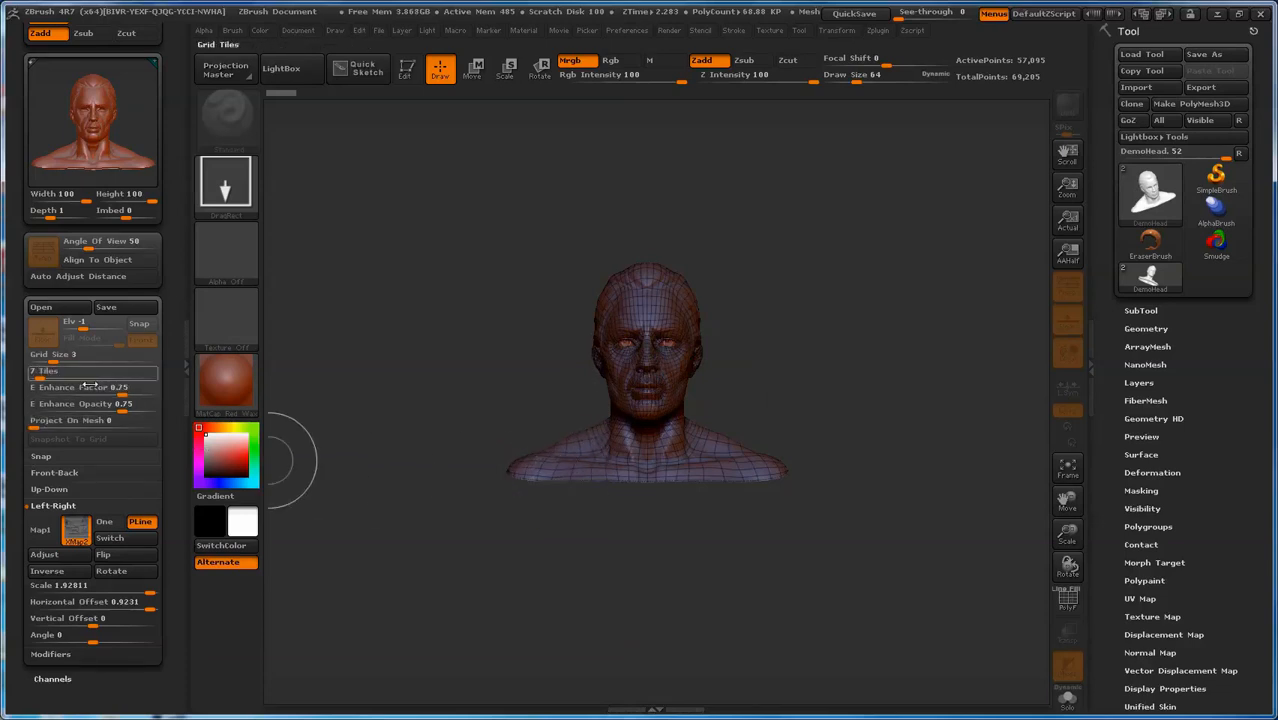
click(52, 507)
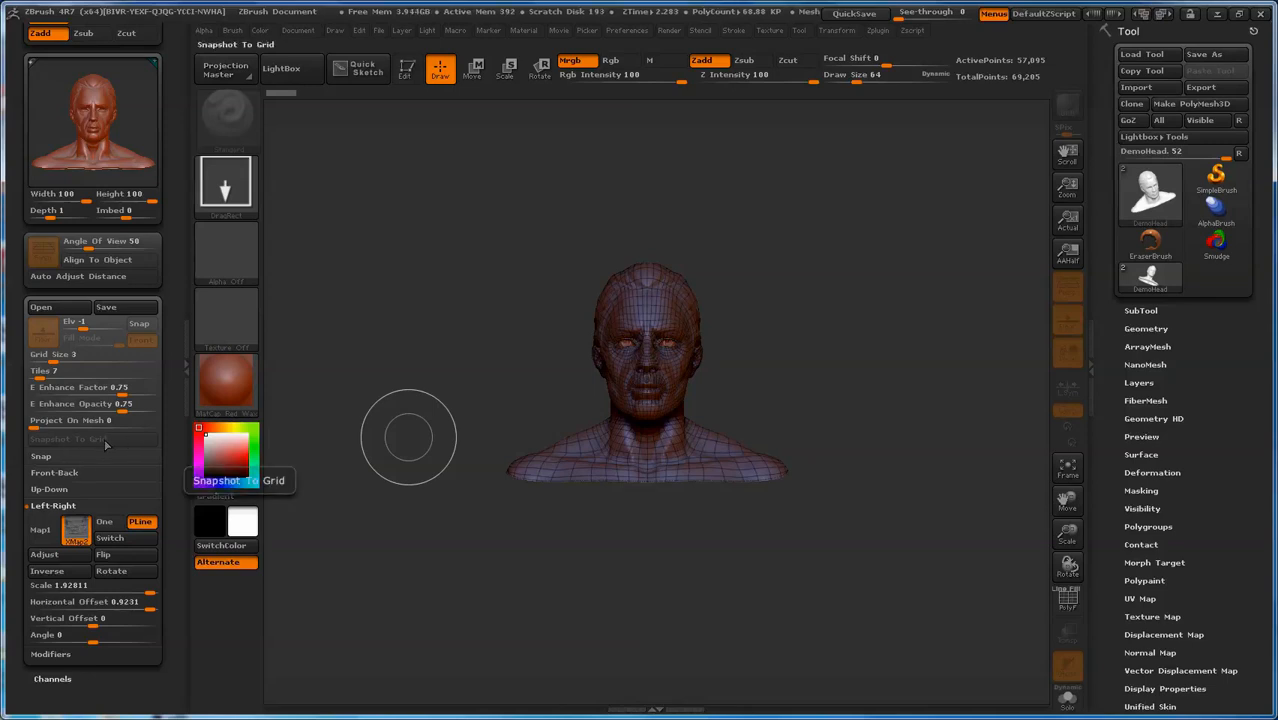
- Put the DemoHead into Edit mode and capture its views onto the floor grid planes with Snapshot To Grid
click(407, 68)
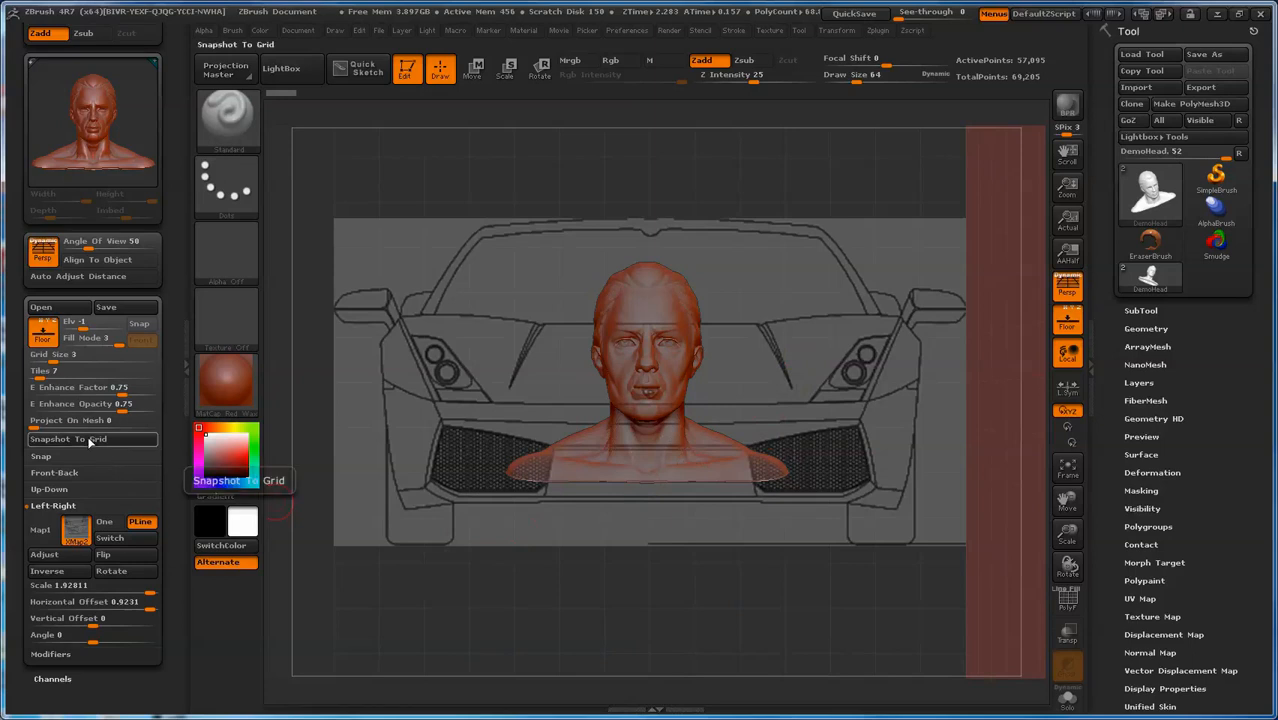
click(90, 440)
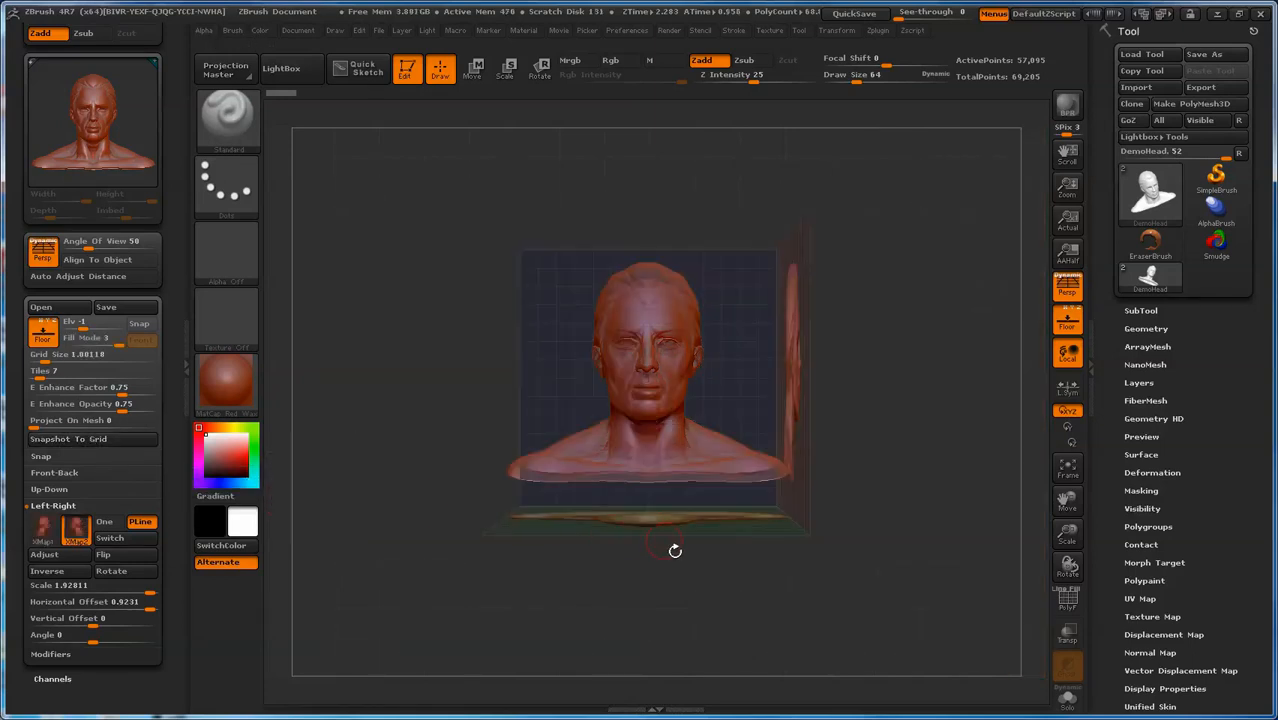
drag(675, 575, 722, 588)
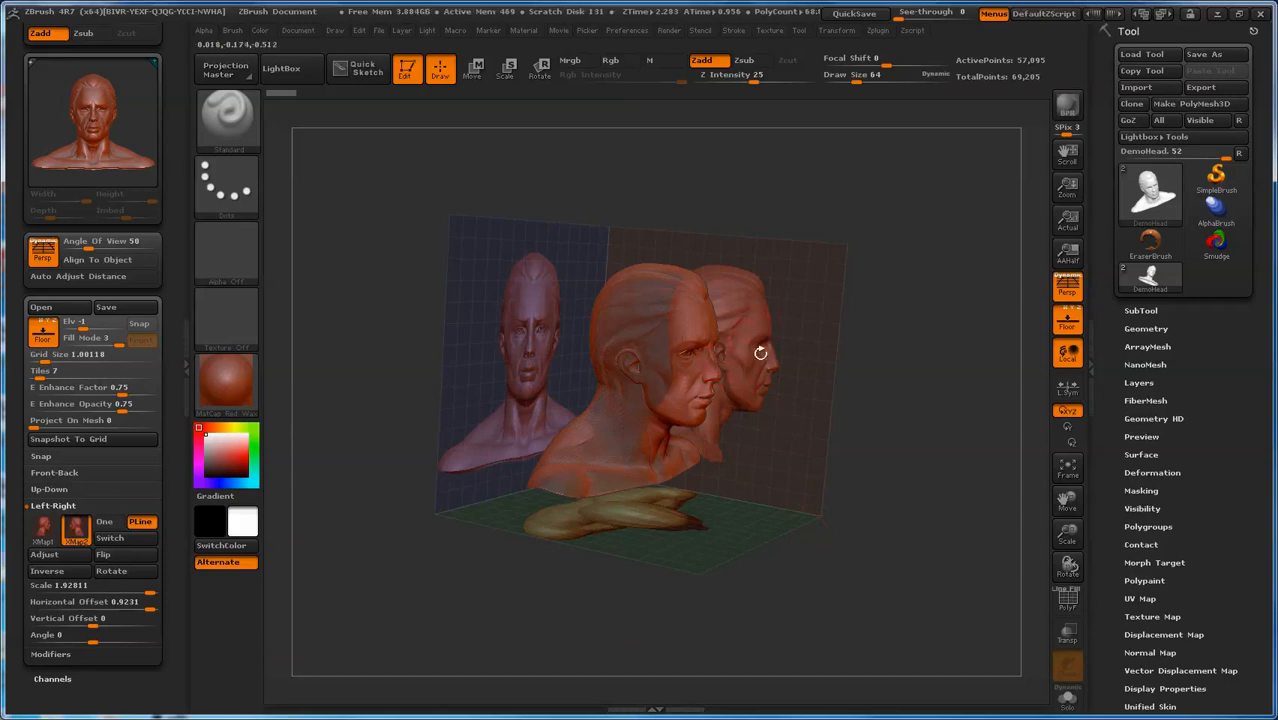
drag(804, 402, 590, 450)
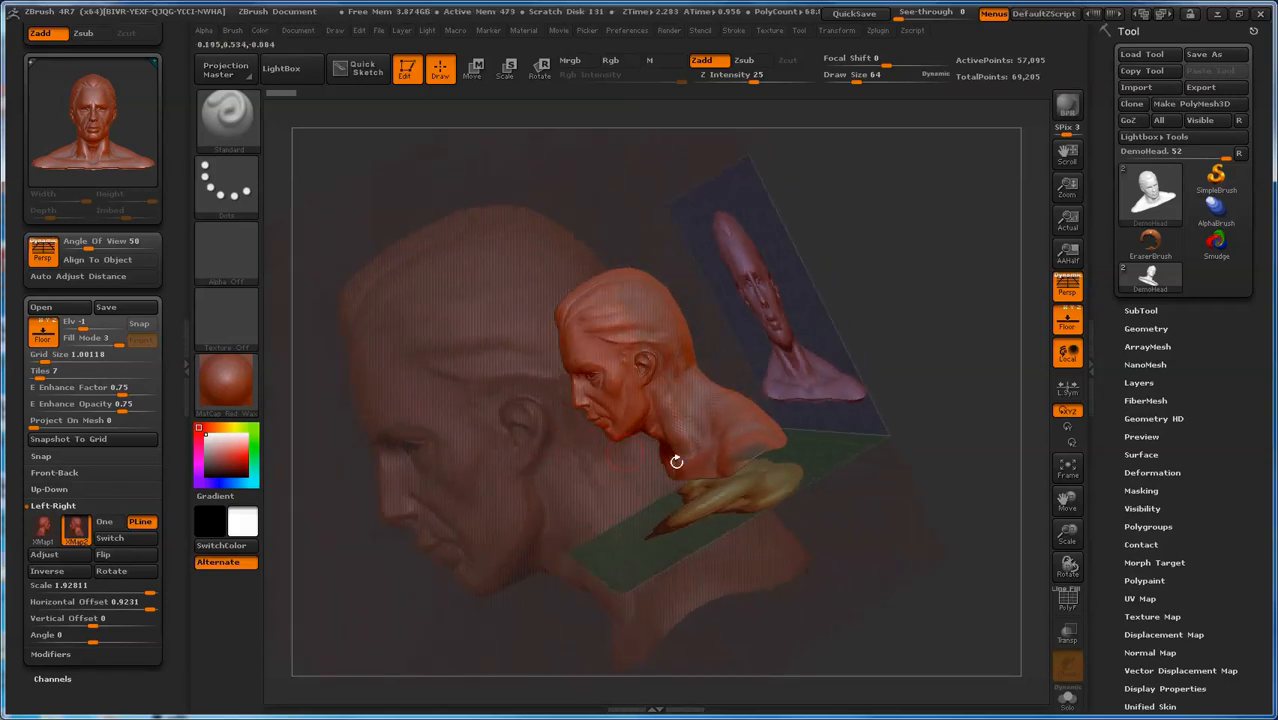
drag(687, 453, 610, 359)
drag(659, 425, 727, 471)
drag(681, 549, 765, 574)
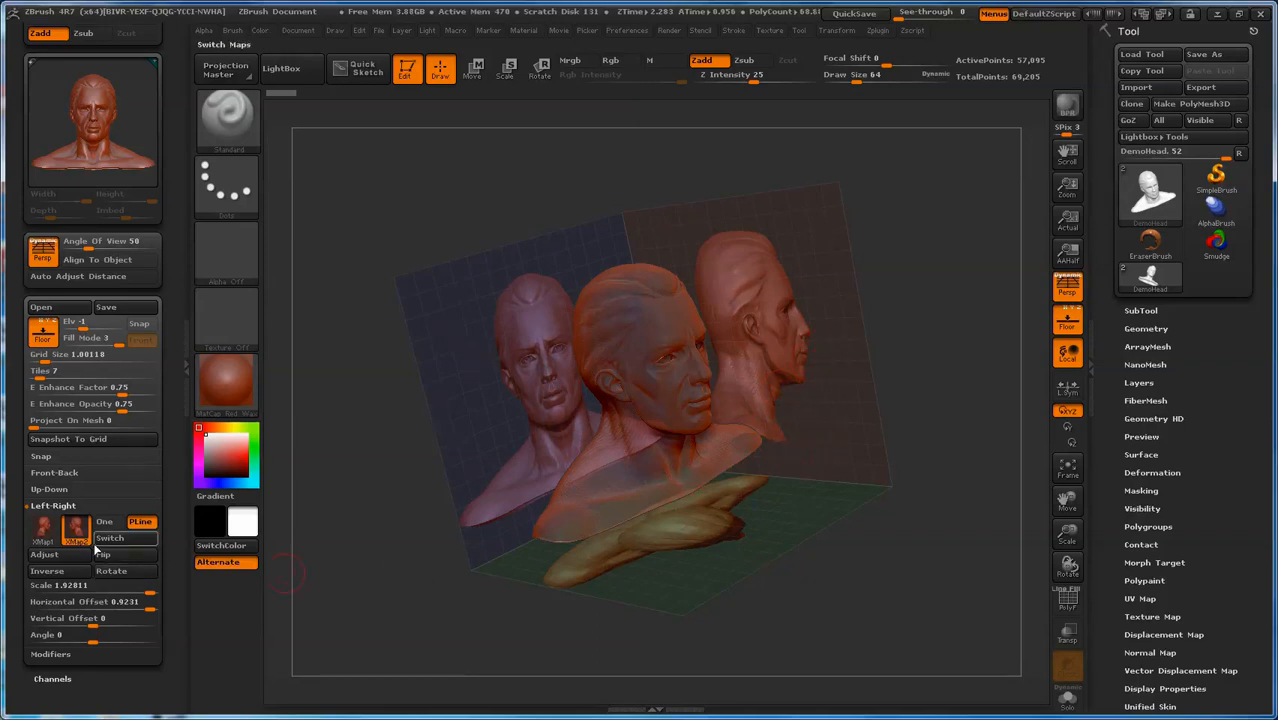
- Examine the captured head maps in the Left-Right, Up-Down and Front-Back grid settings
mouse_move(80, 535)
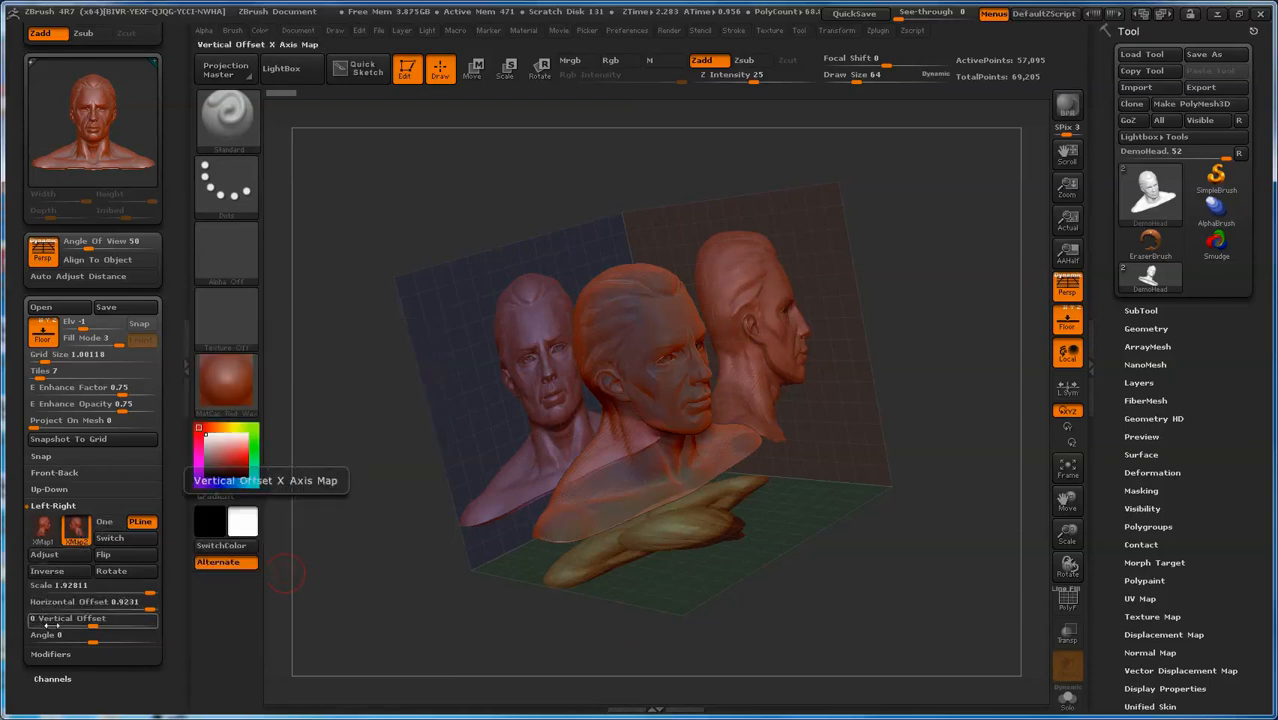
click(47, 490)
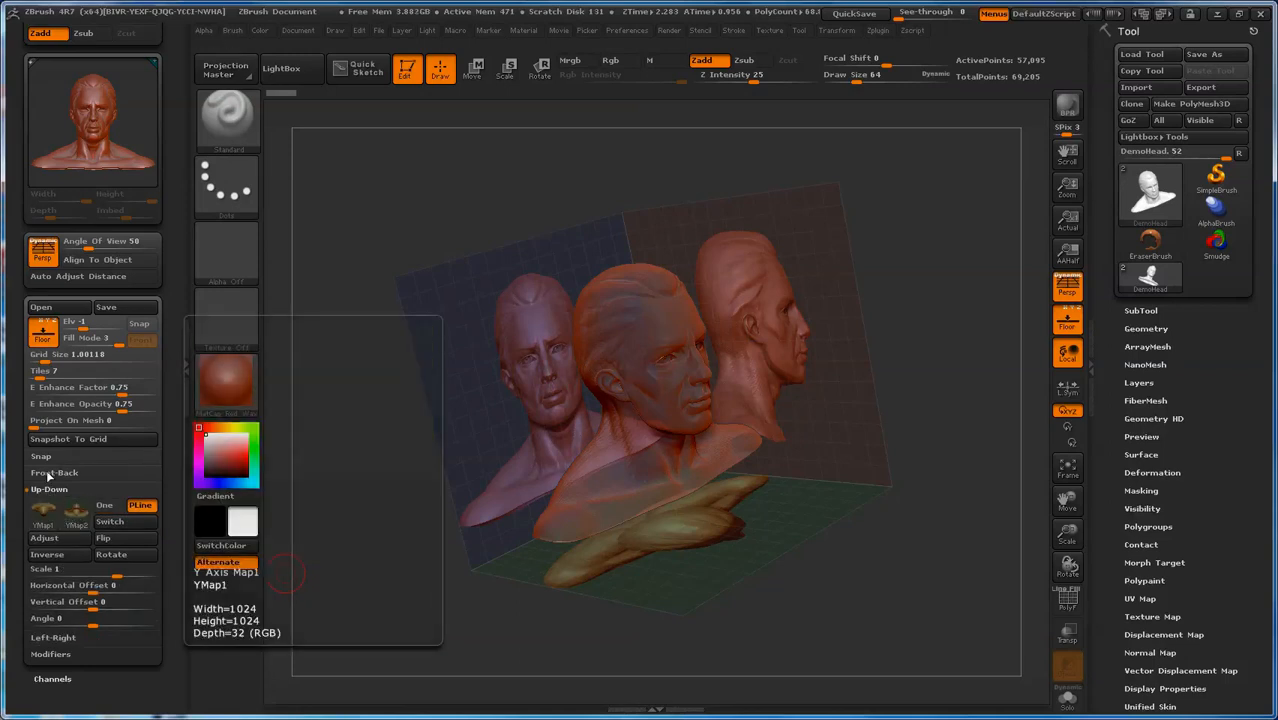
click(54, 473)
click(79, 503)
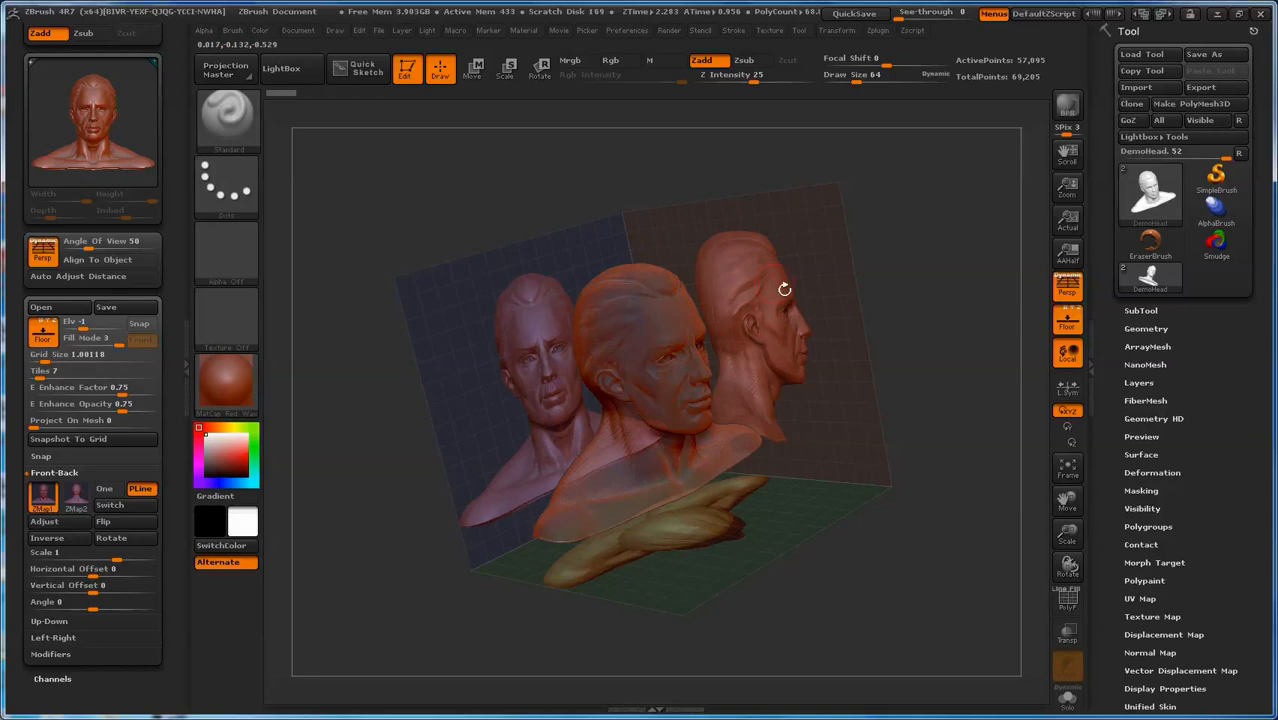
- Save the head's grid setup as ZGrid01.zgr in the ZBrushData folder
click(123, 307)
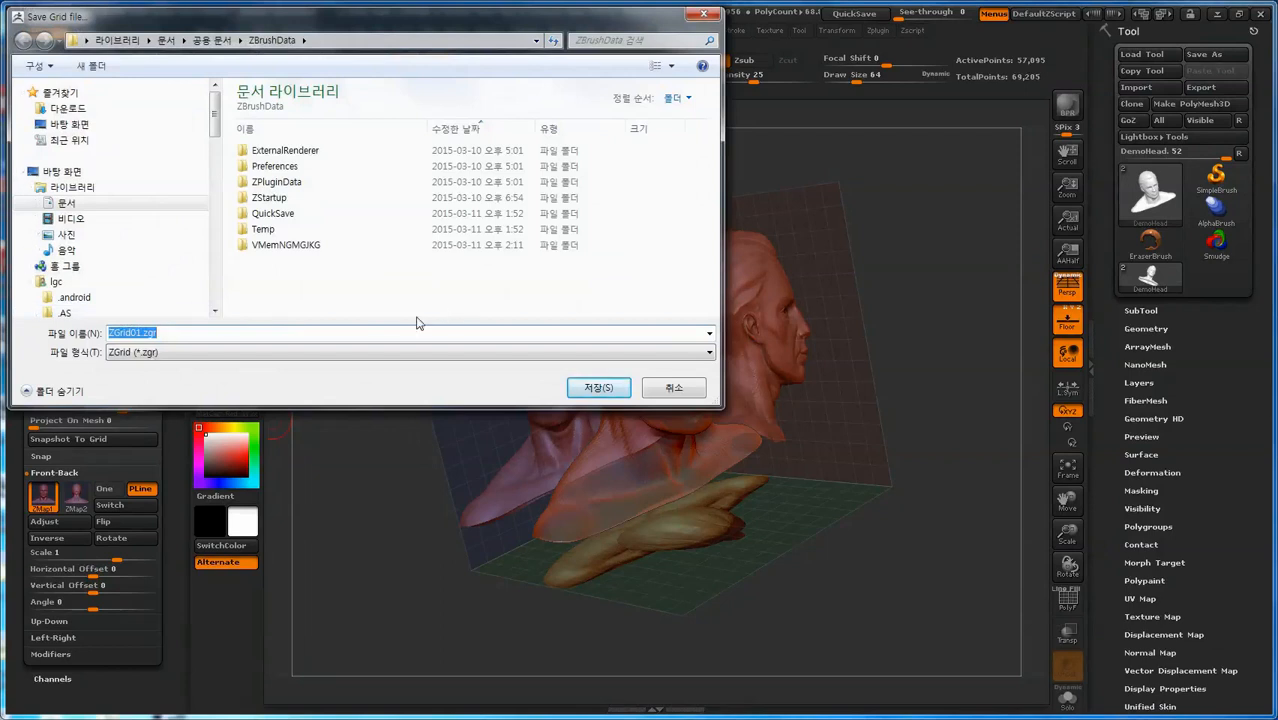
click(148, 335)
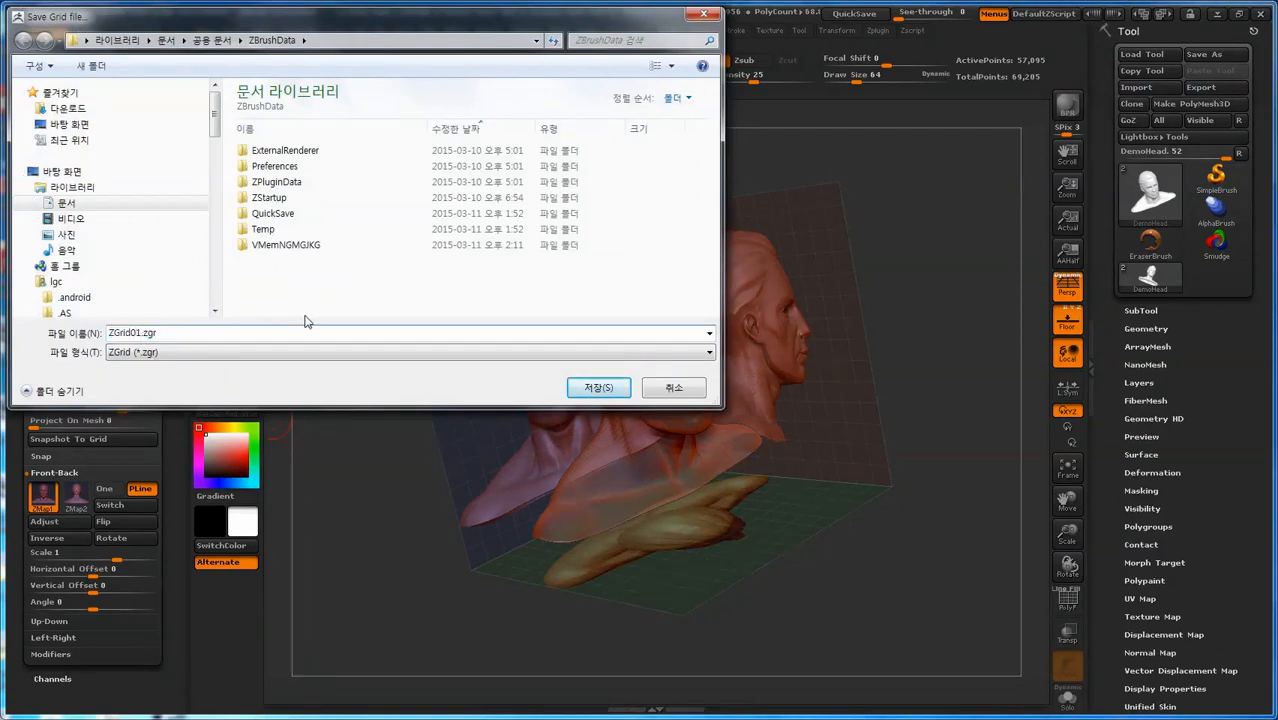
click(615, 391)
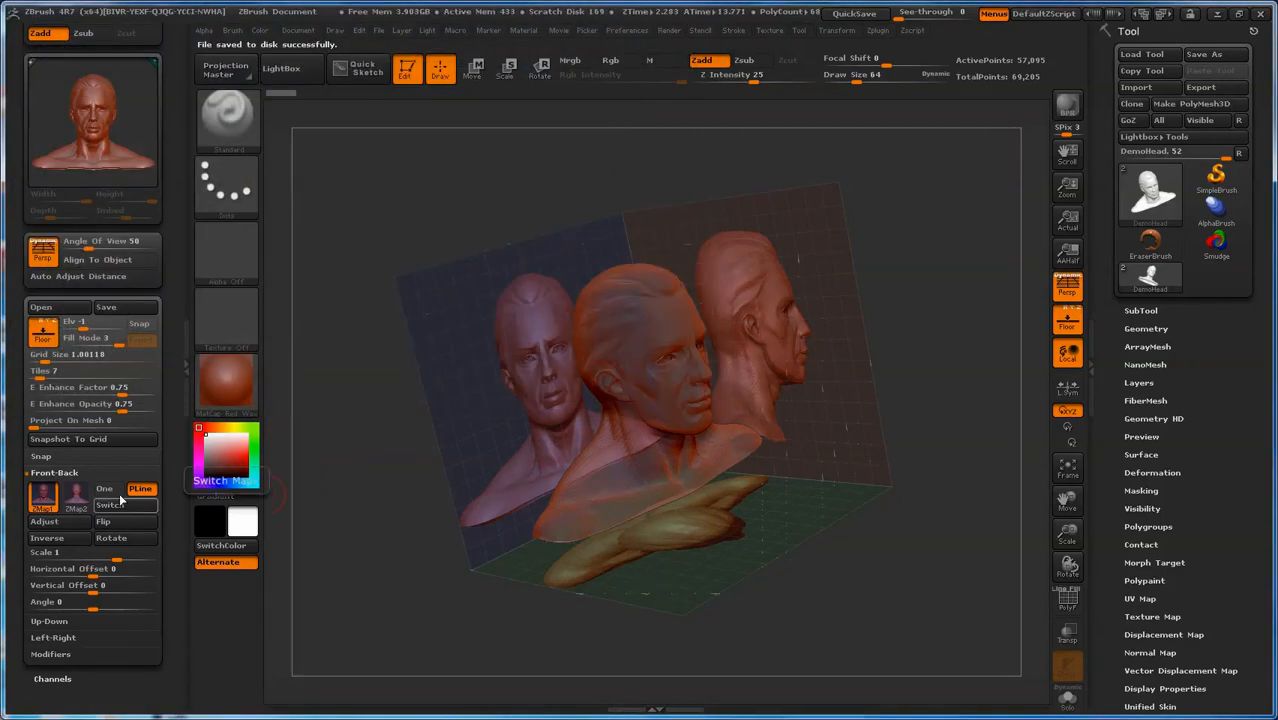
- Replace the Front-Back grid's Map1 with Texture 01 and the Left-Right grid's Map1 with Texture 09
click(43, 496)
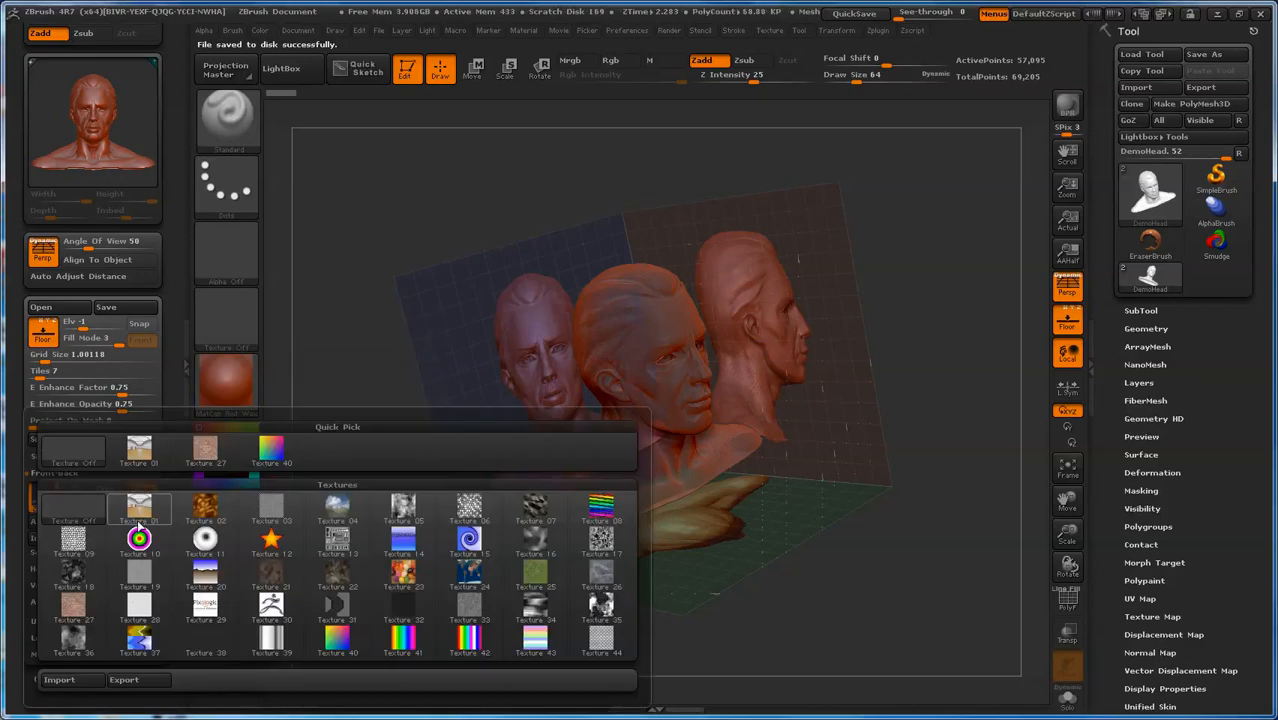
click(143, 512)
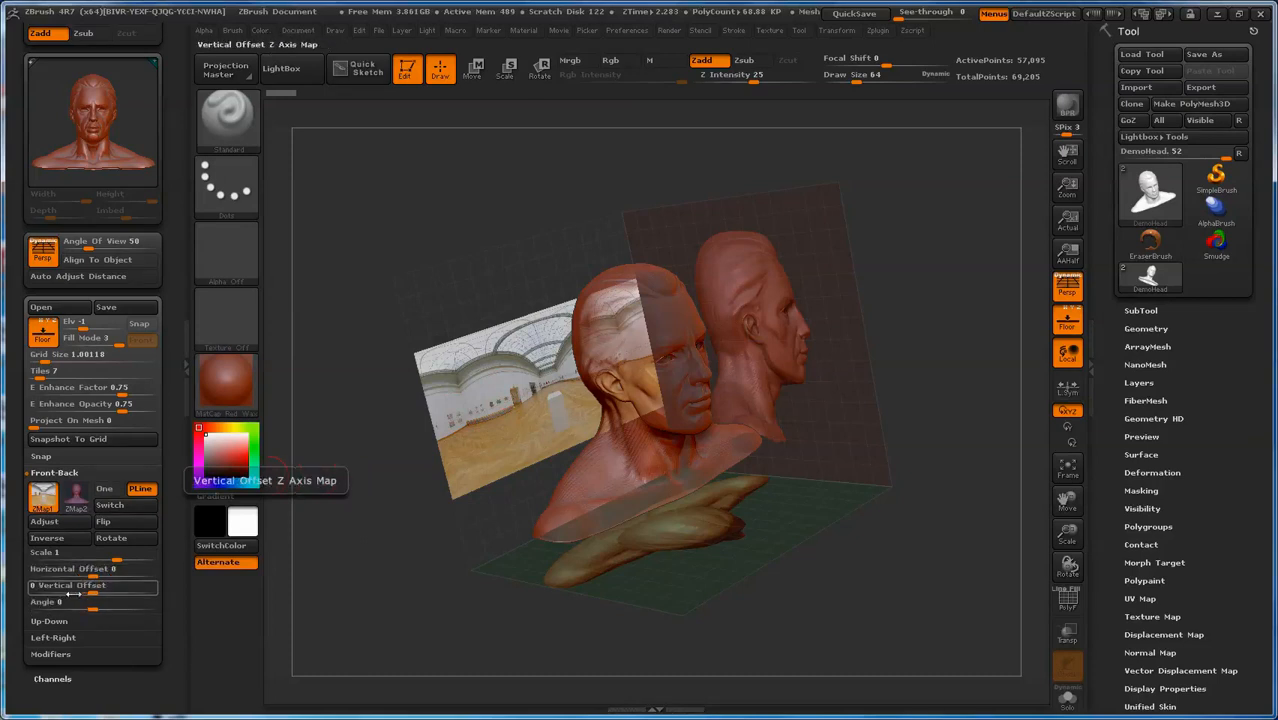
click(60, 638)
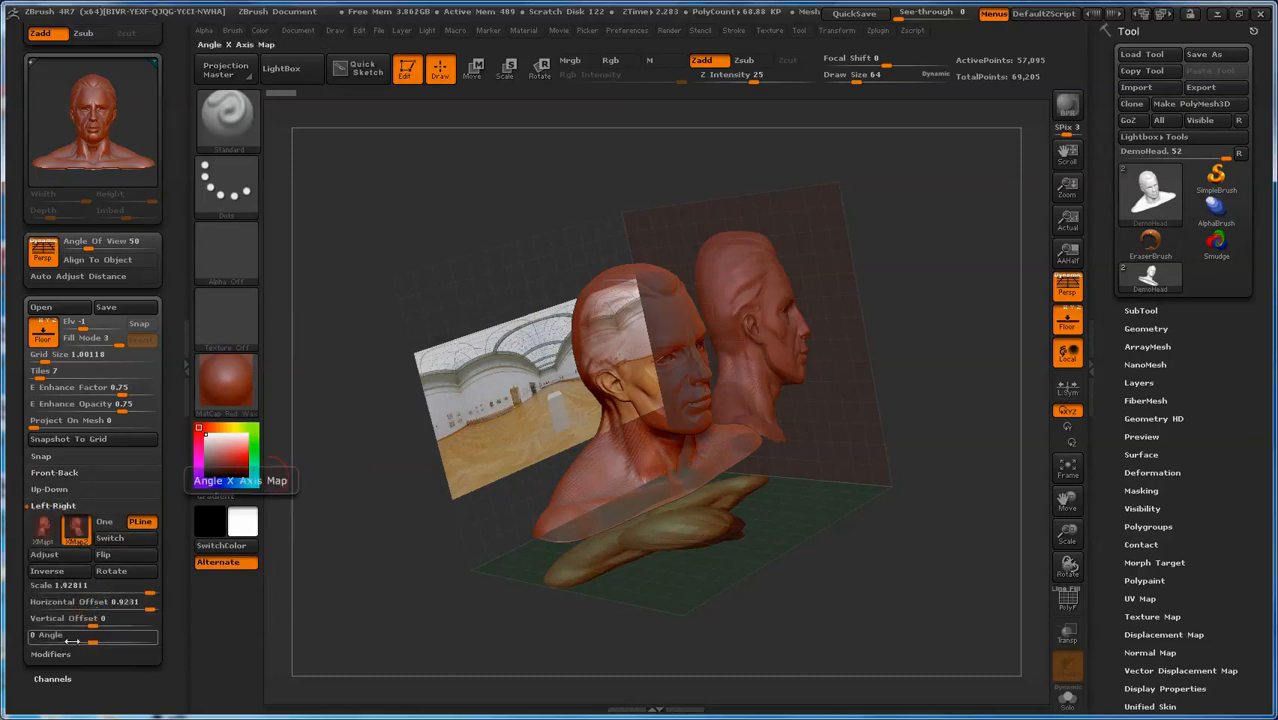
click(43, 529)
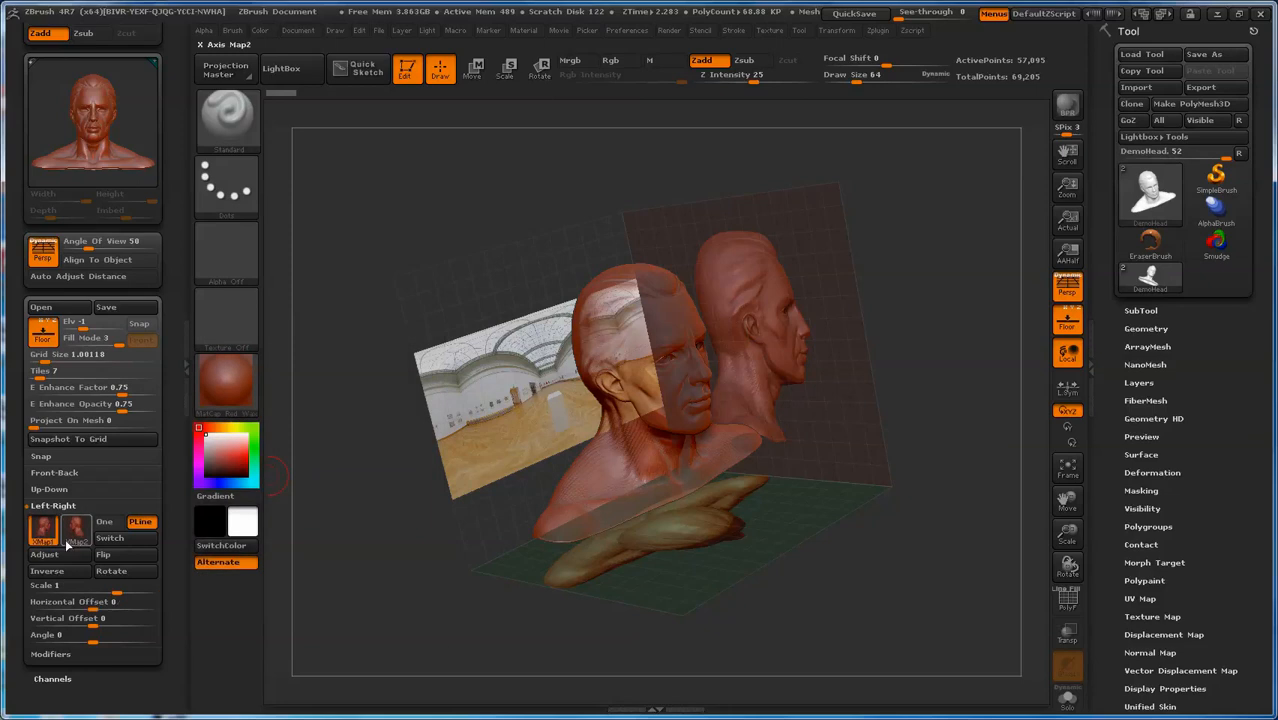
click(43, 530)
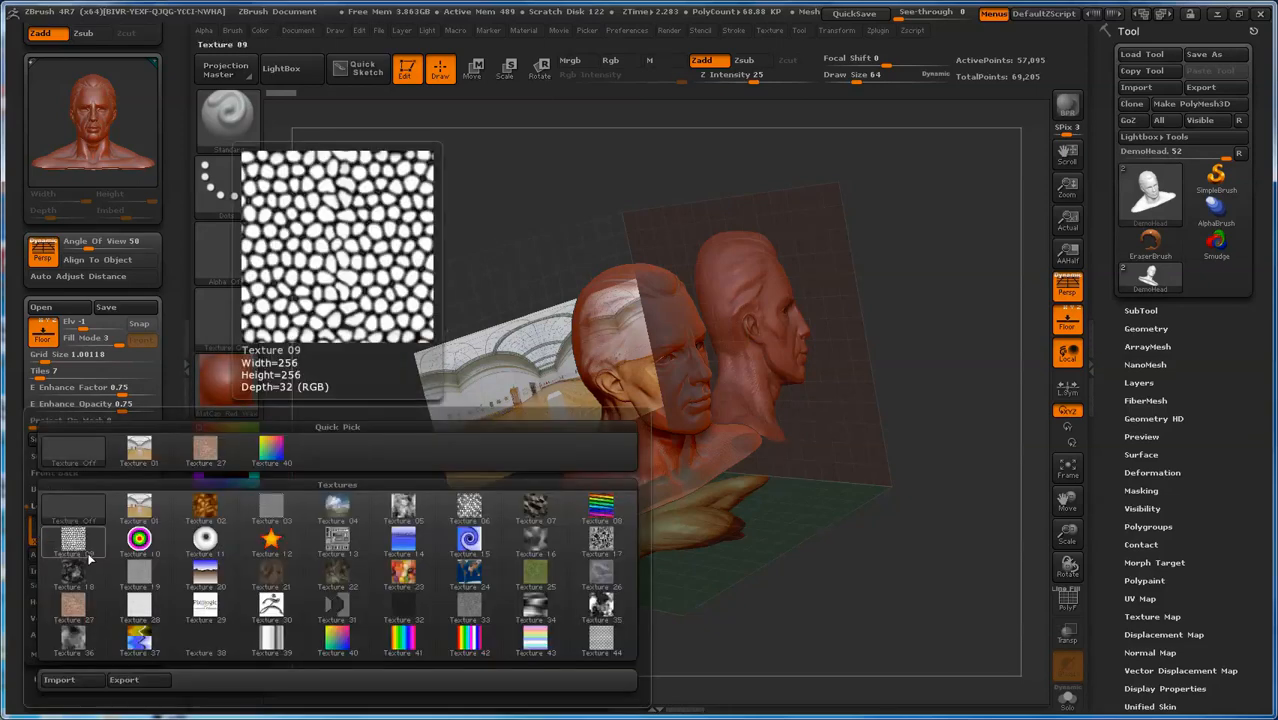
click(92, 542)
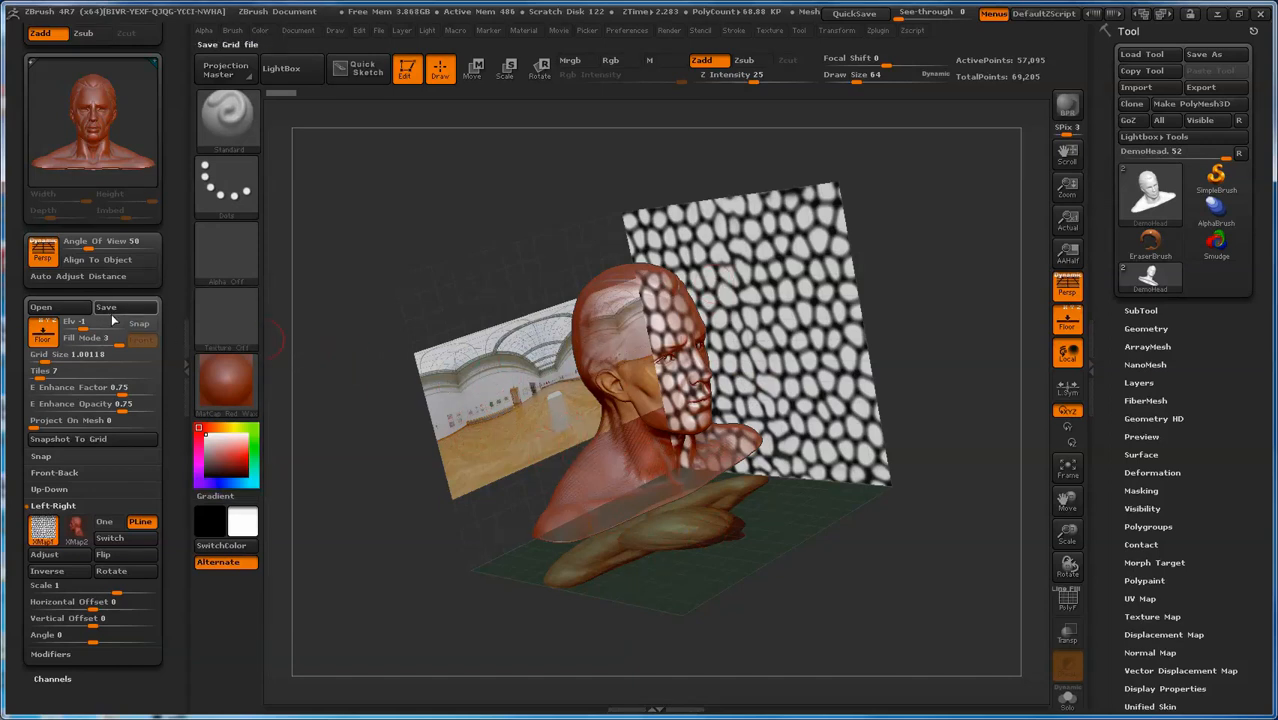
- Load the saved grid file ZGrid01.ZGR to restore the head snapshots on the grid planes
click(63, 313)
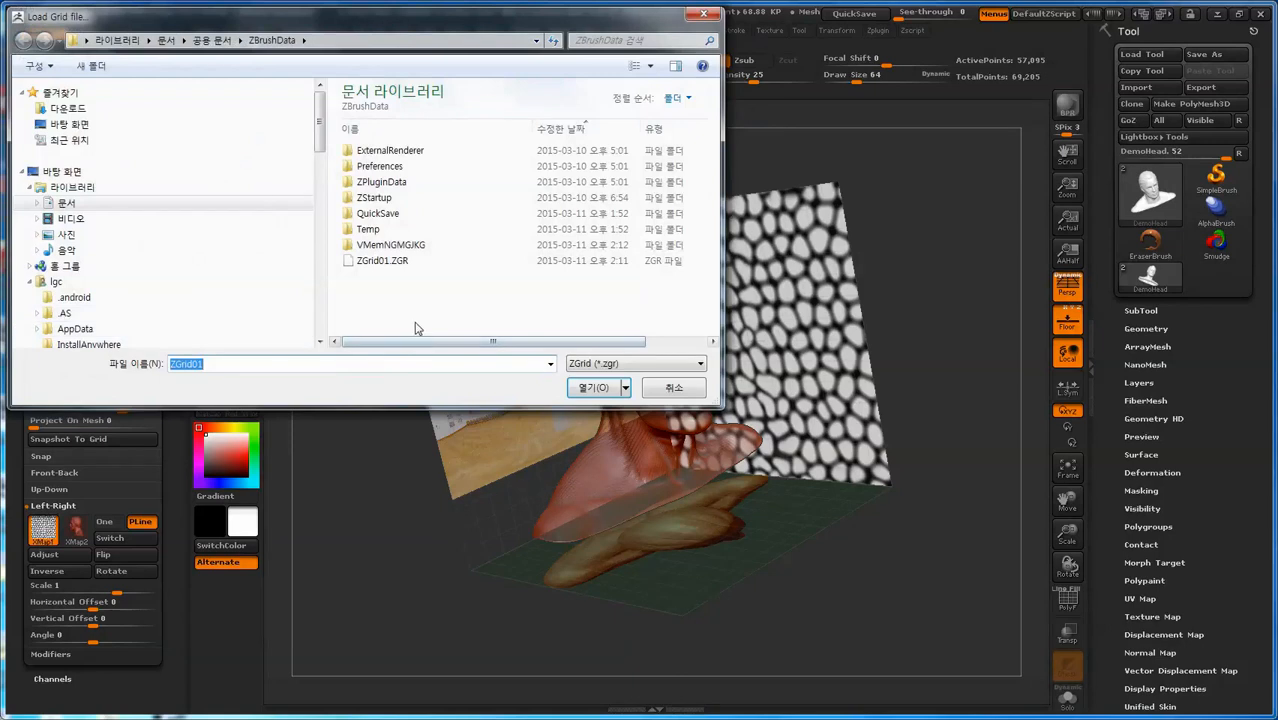
click(380, 263)
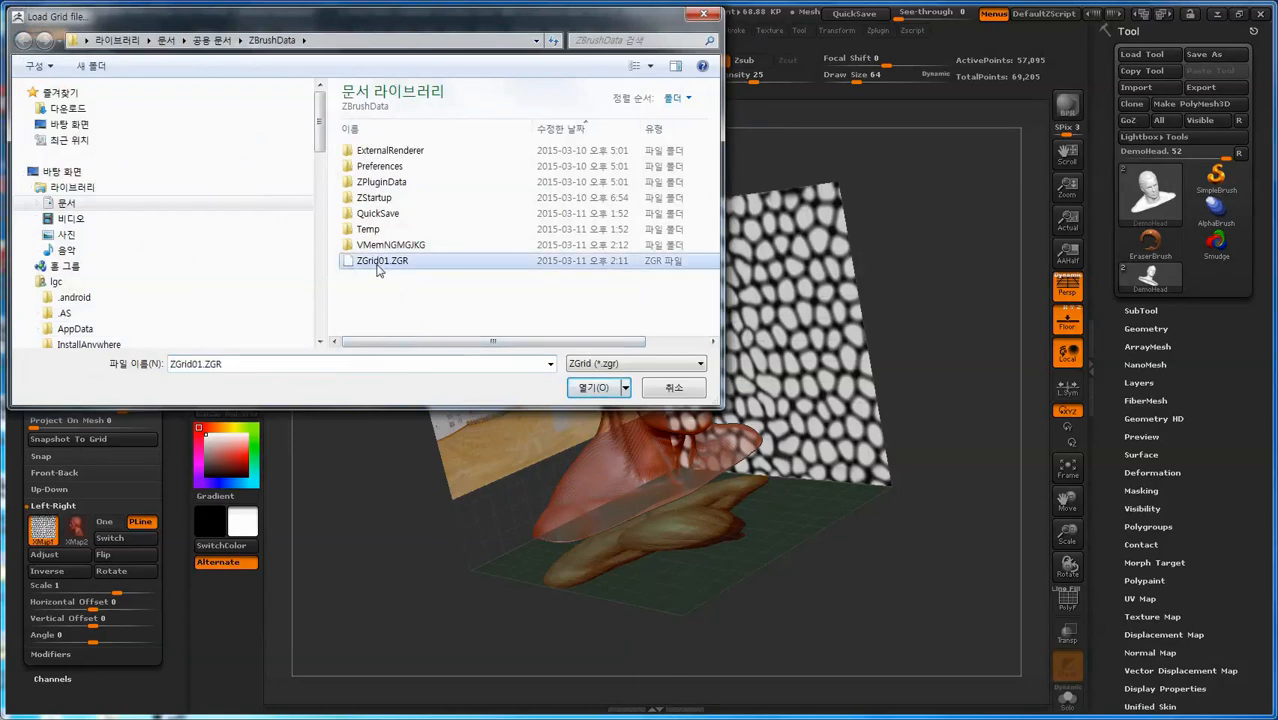
click(598, 390)
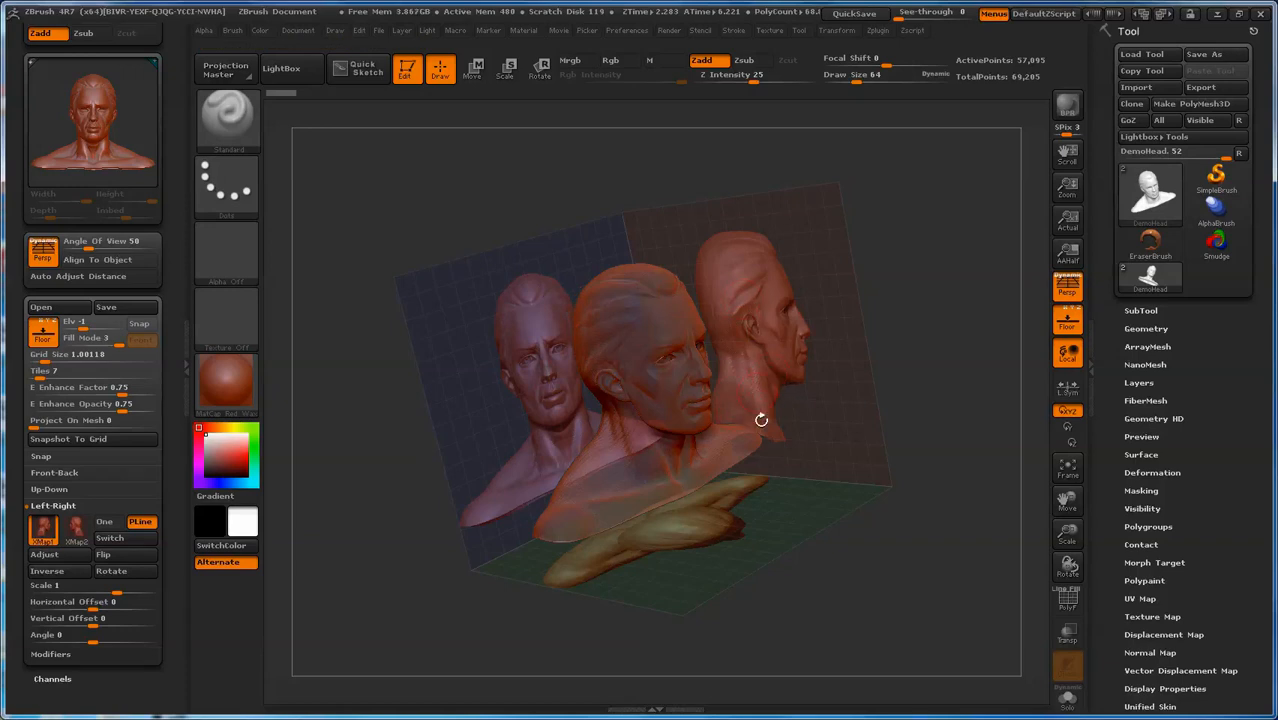
- Export the Front-Back grid's Map1 head snapshot to the ZBrushData folder as ZMap1.psd in Photoshop (*.PSD) format
click(60, 474)
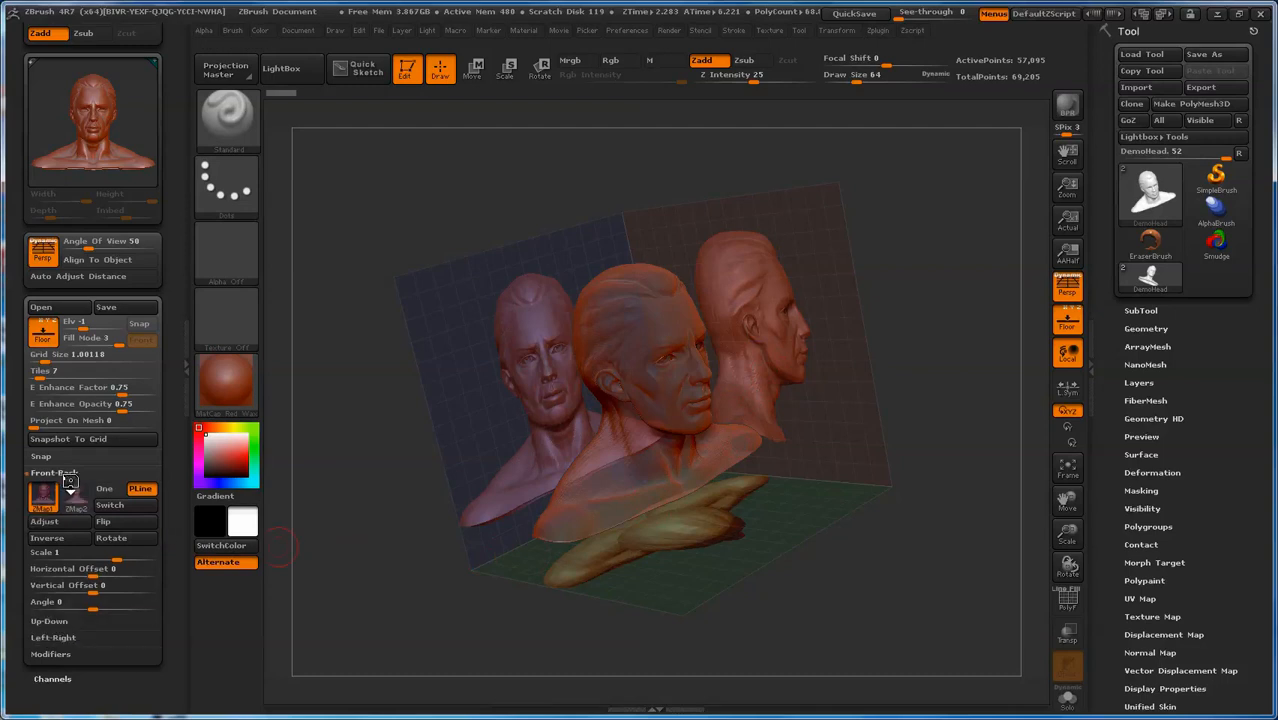
mouse_move(49, 507)
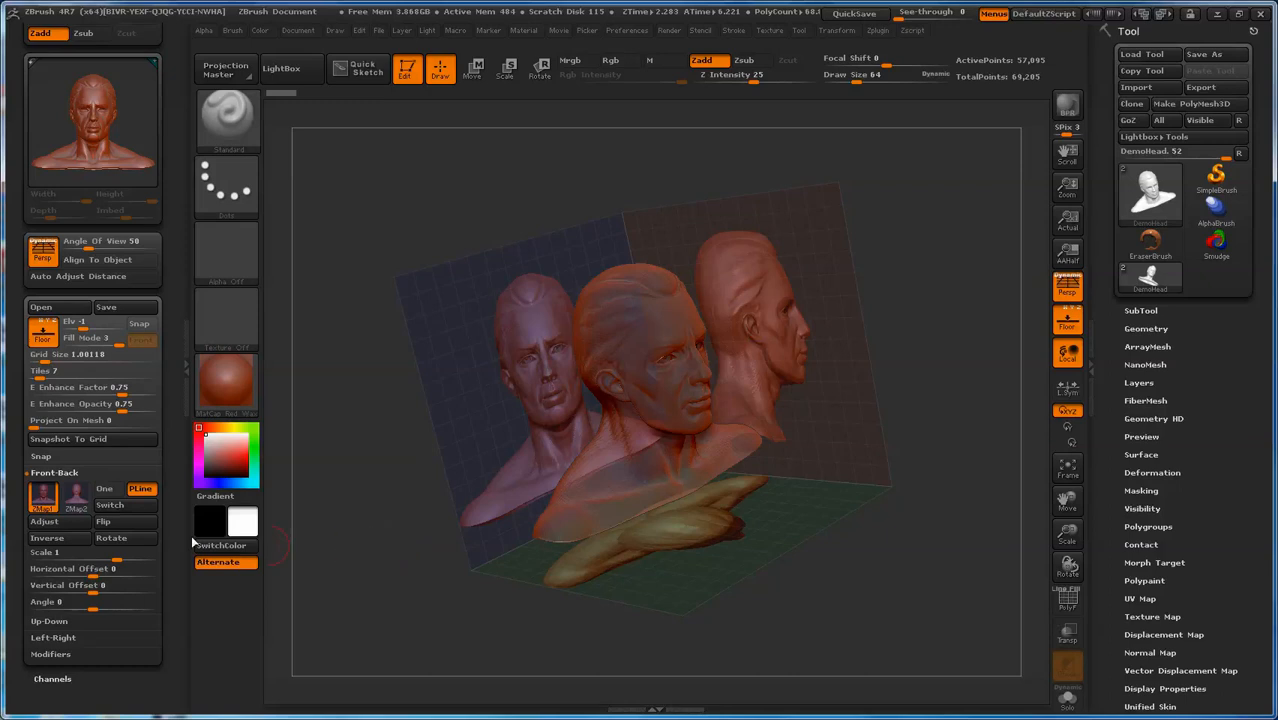
click(45, 498)
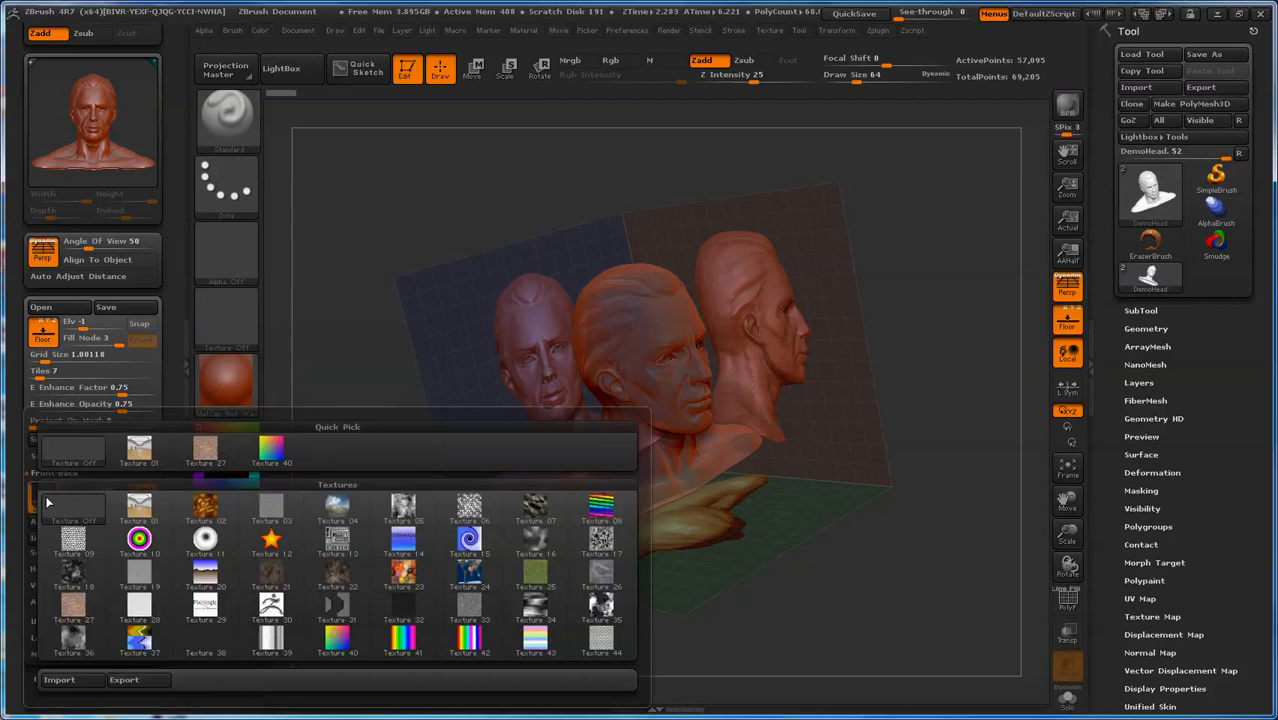
click(125, 680)
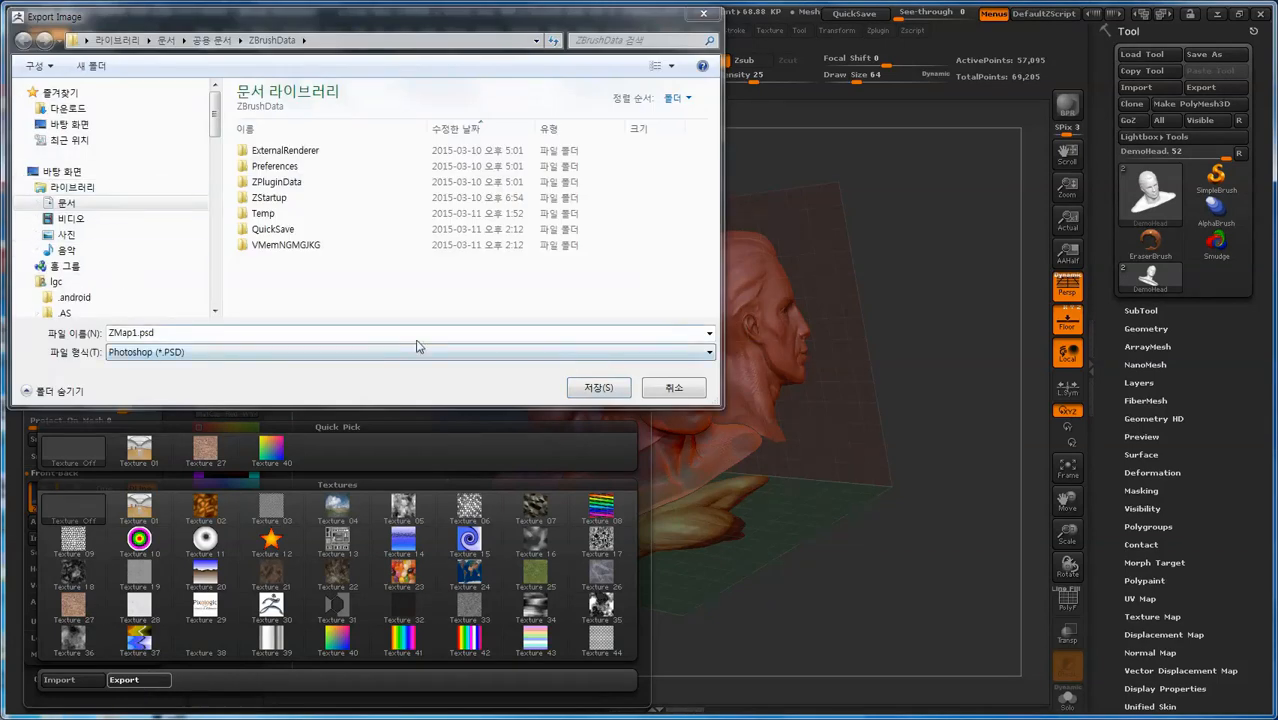
click(698, 355)
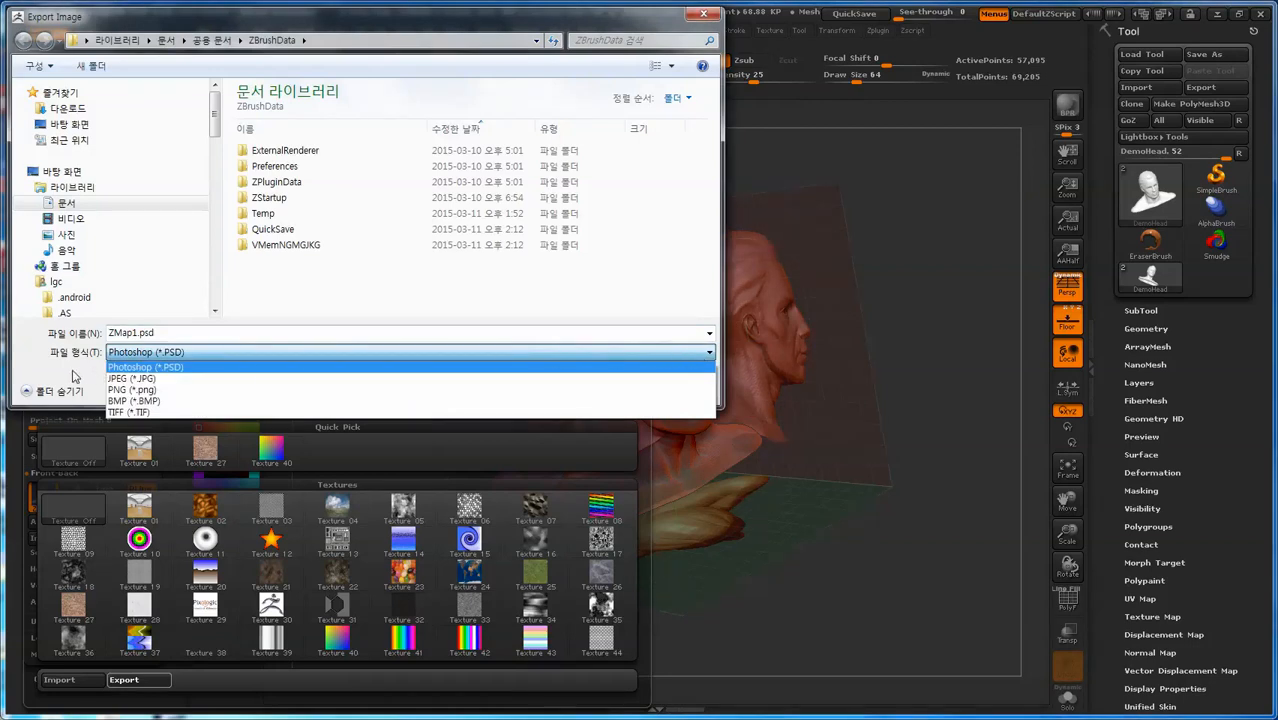
click(165, 361)
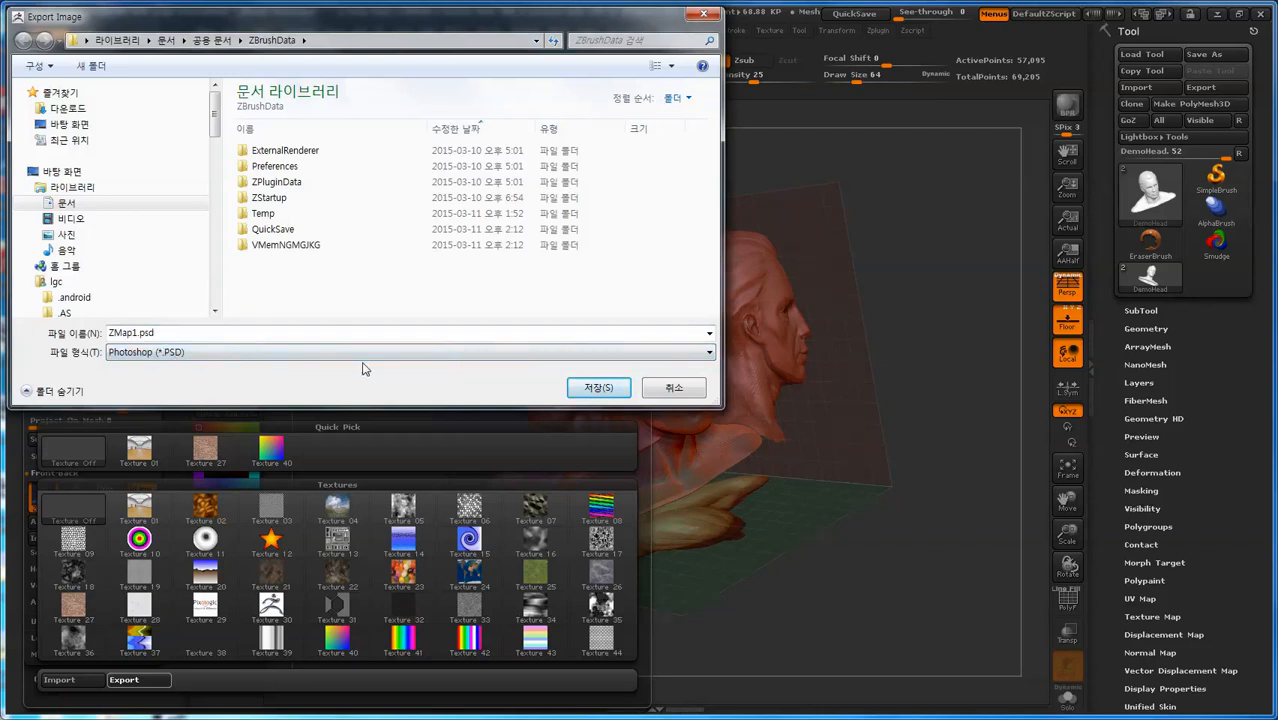
double_click(125, 336)
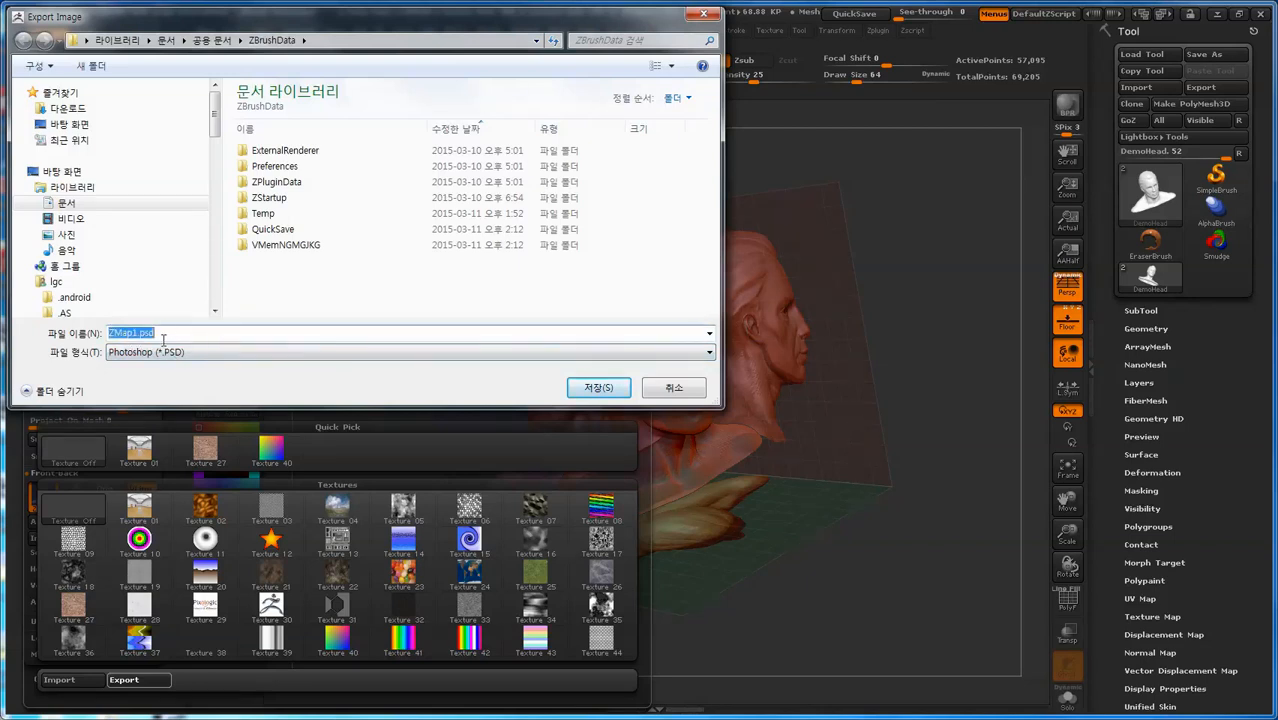
click(115, 336)
click(598, 388)
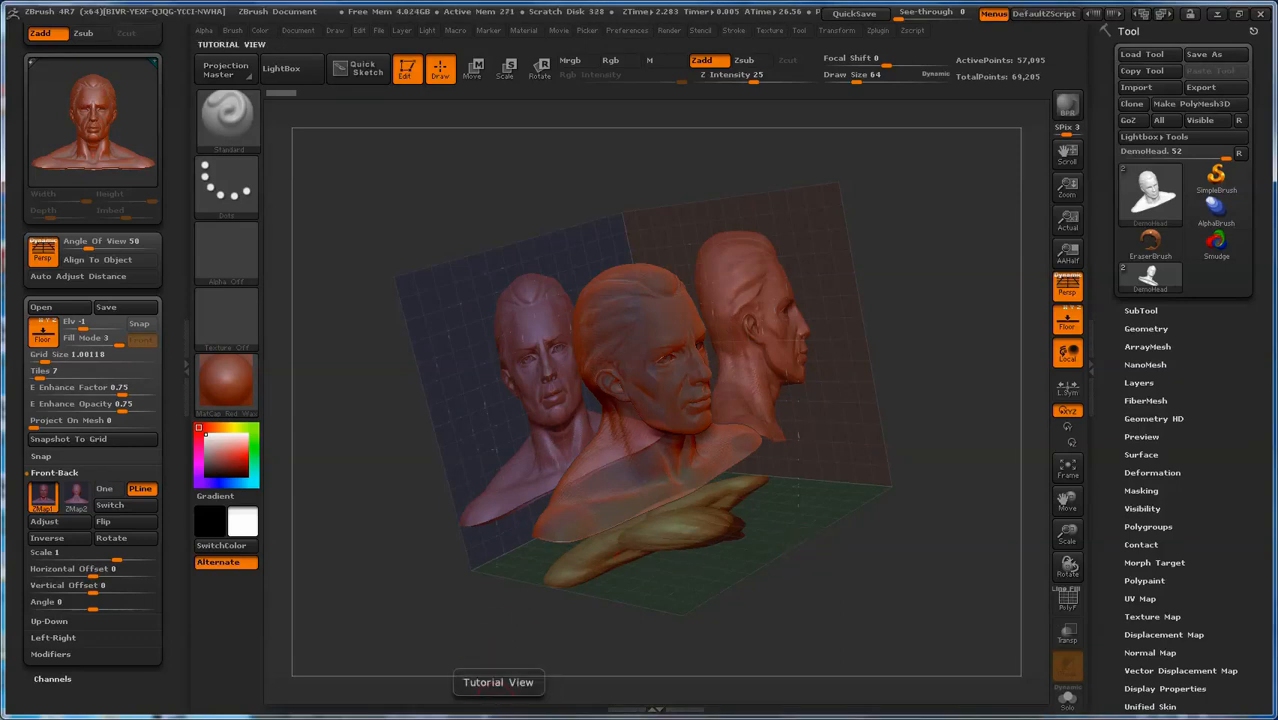
- Switch to Photoshop to inspect the exported ZMap1.PSD without cropping it, and return to ZBrush
key(alt+Tab)
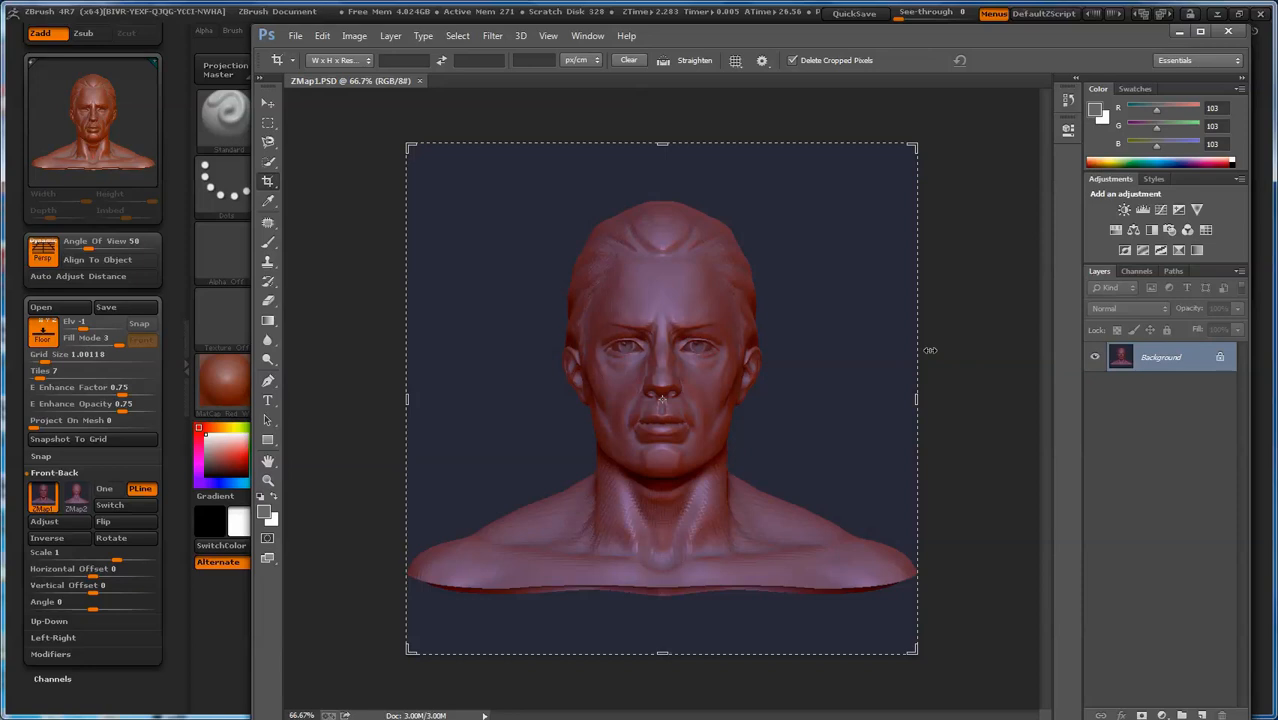
click(978, 327)
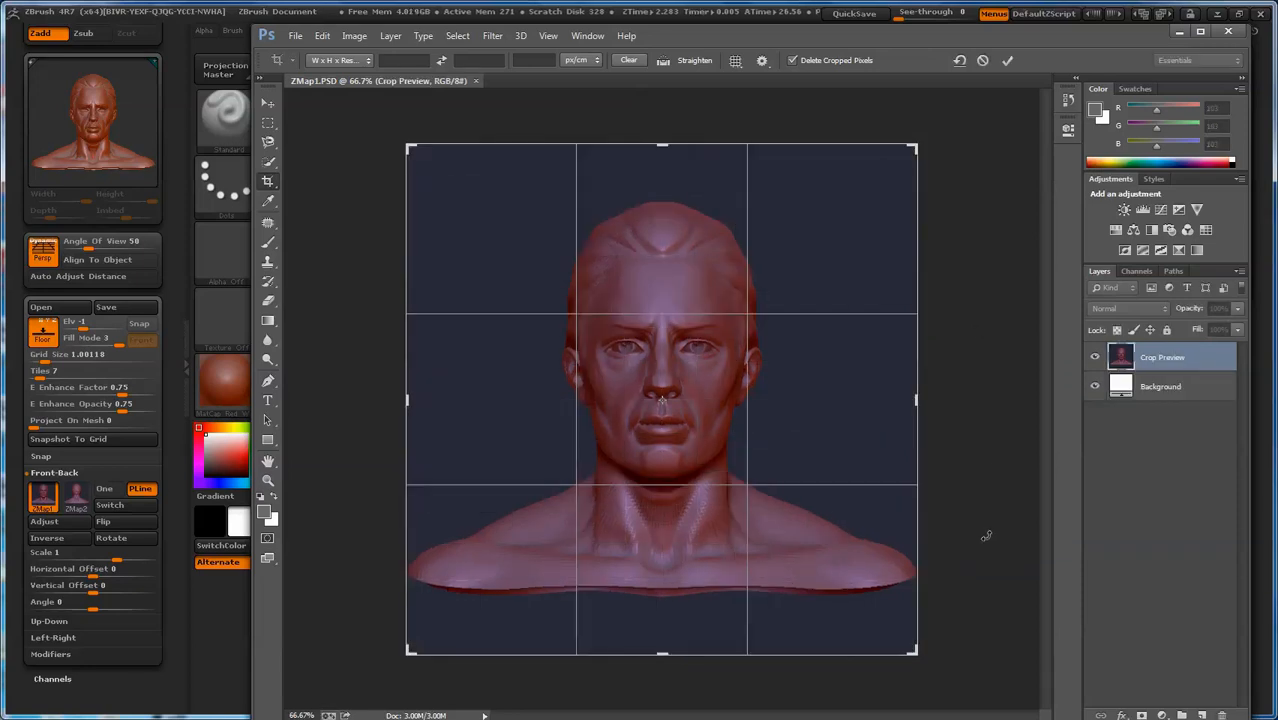
click(268, 104)
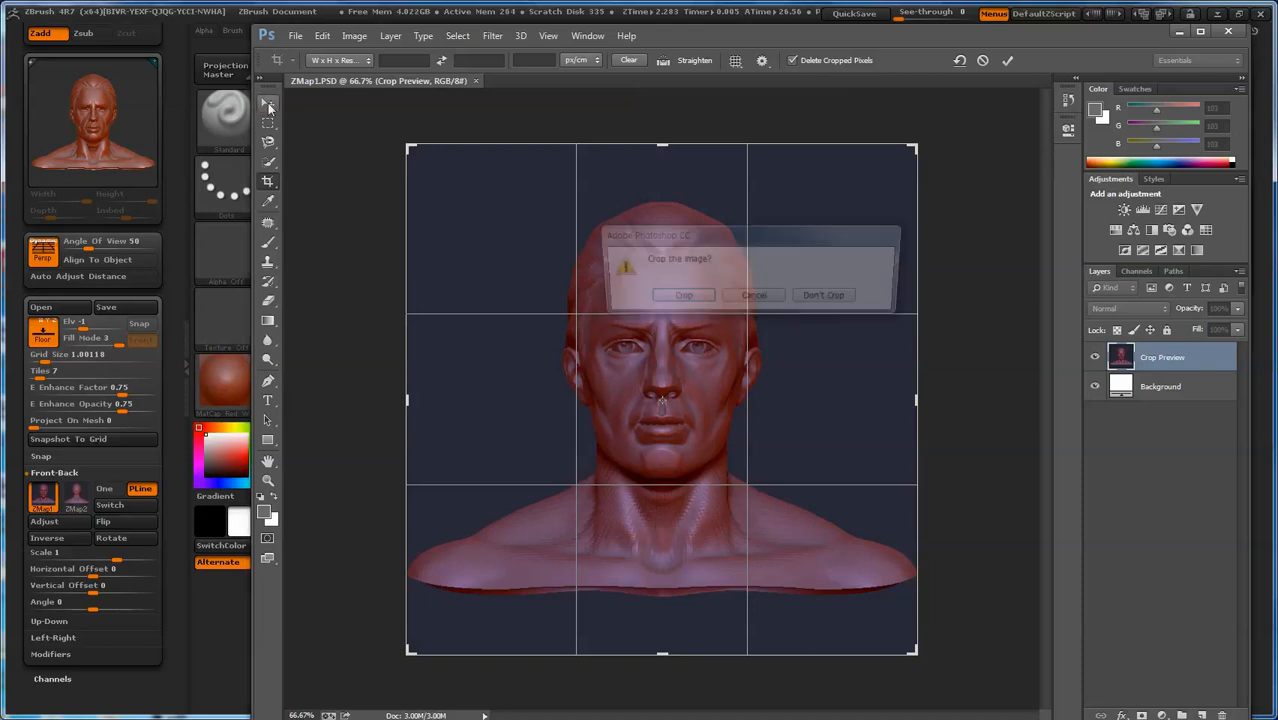
click(766, 299)
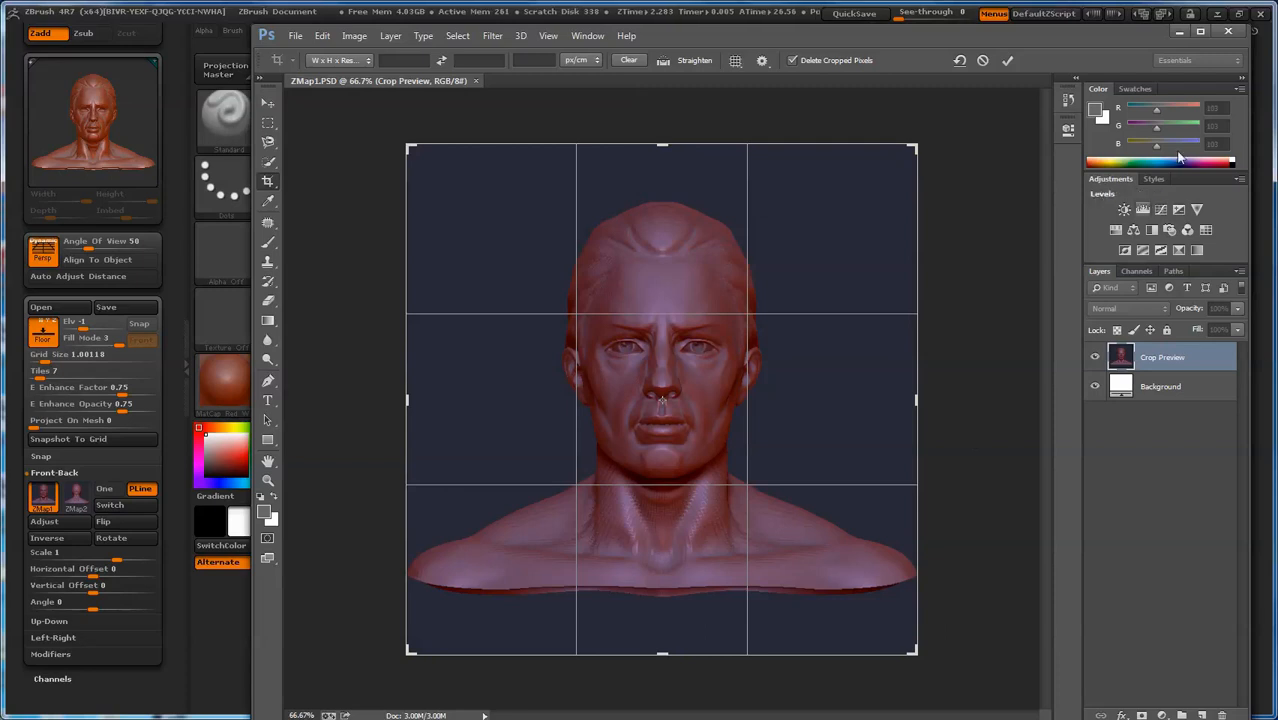
click(1181, 32)
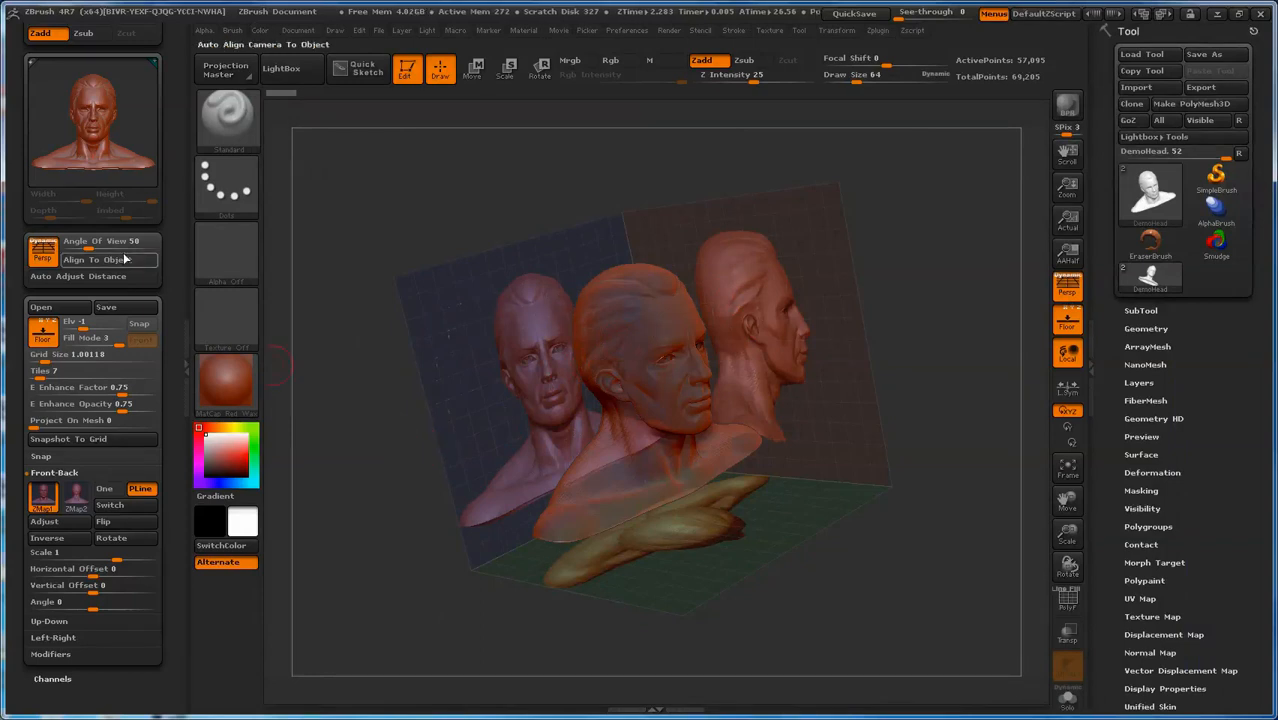
- Collapse the Front-Back grid settings and review the grid file save dialog without saving
mouse_move(20, 183)
mouse_down()
mouse_move(14, 268)
mouse_move(17, 172)
mouse_up()
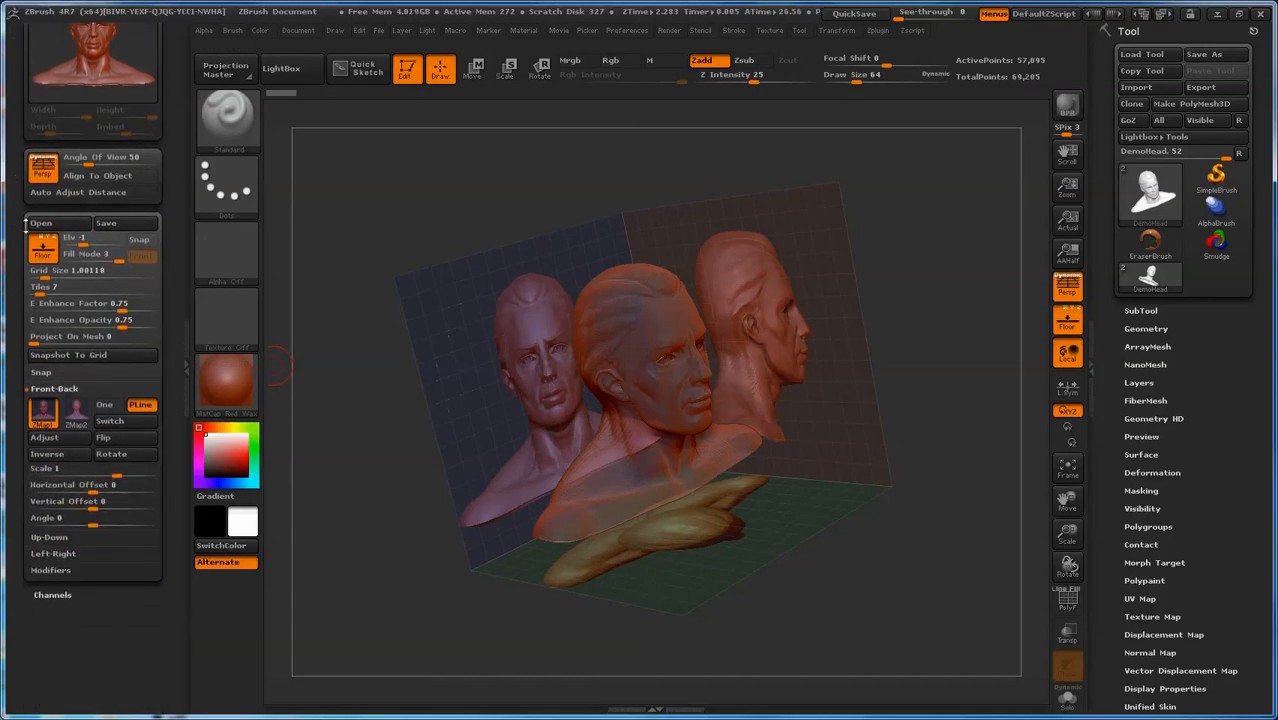
click(50, 388)
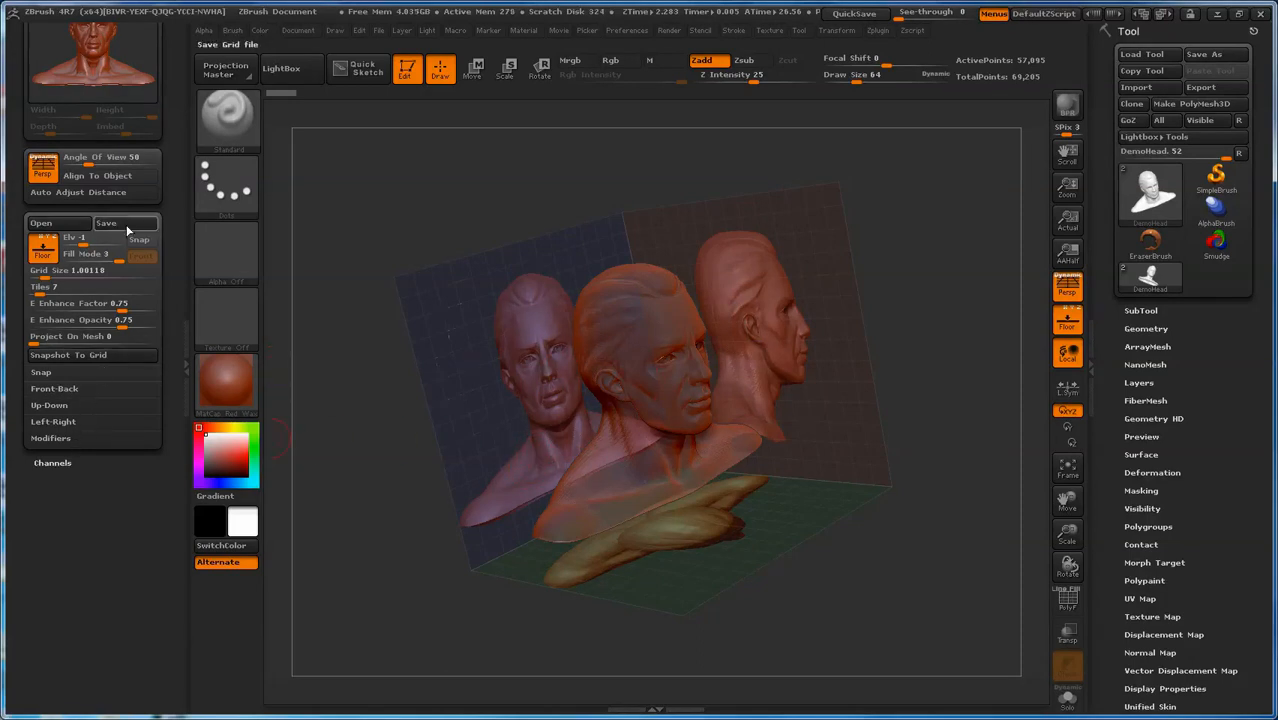
click(127, 225)
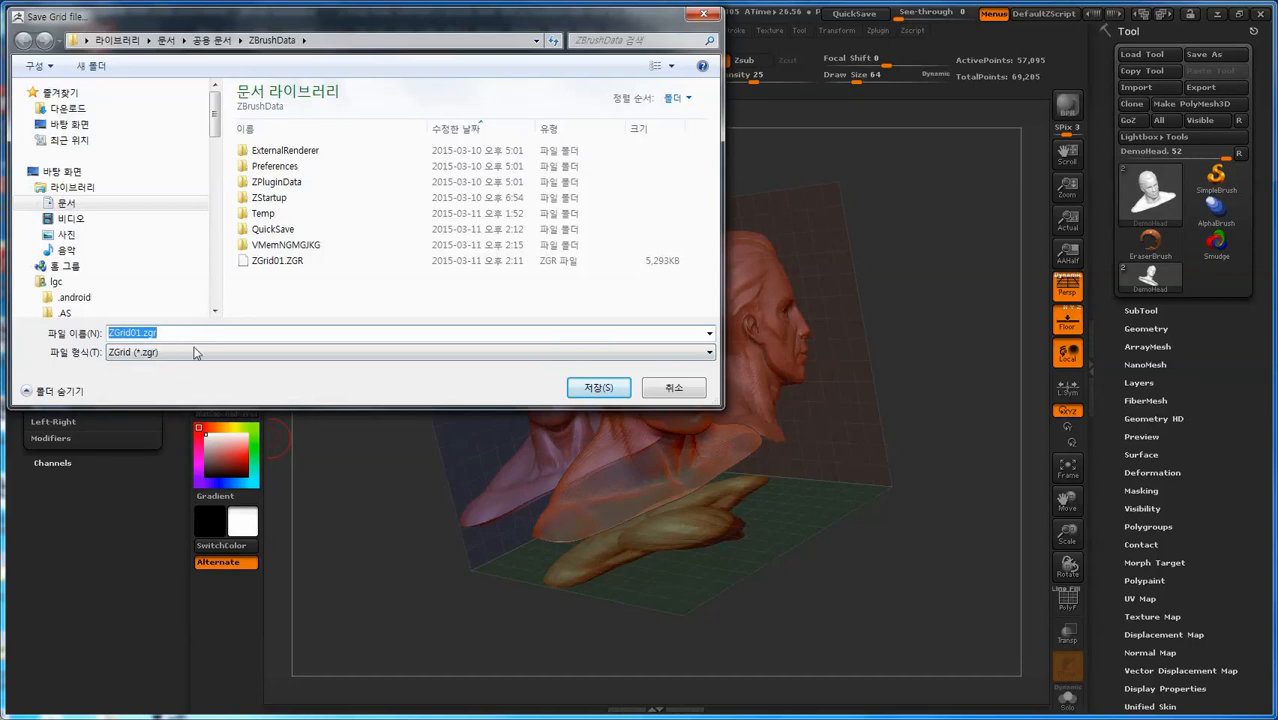
click(697, 392)
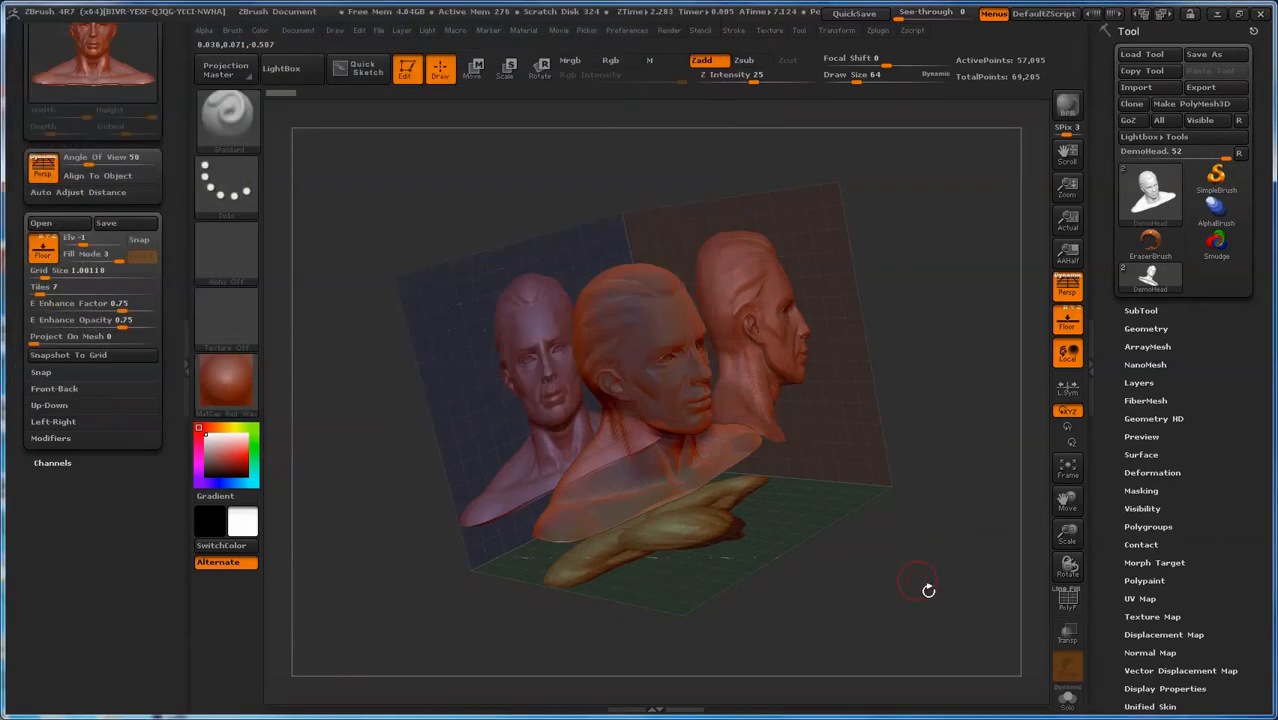